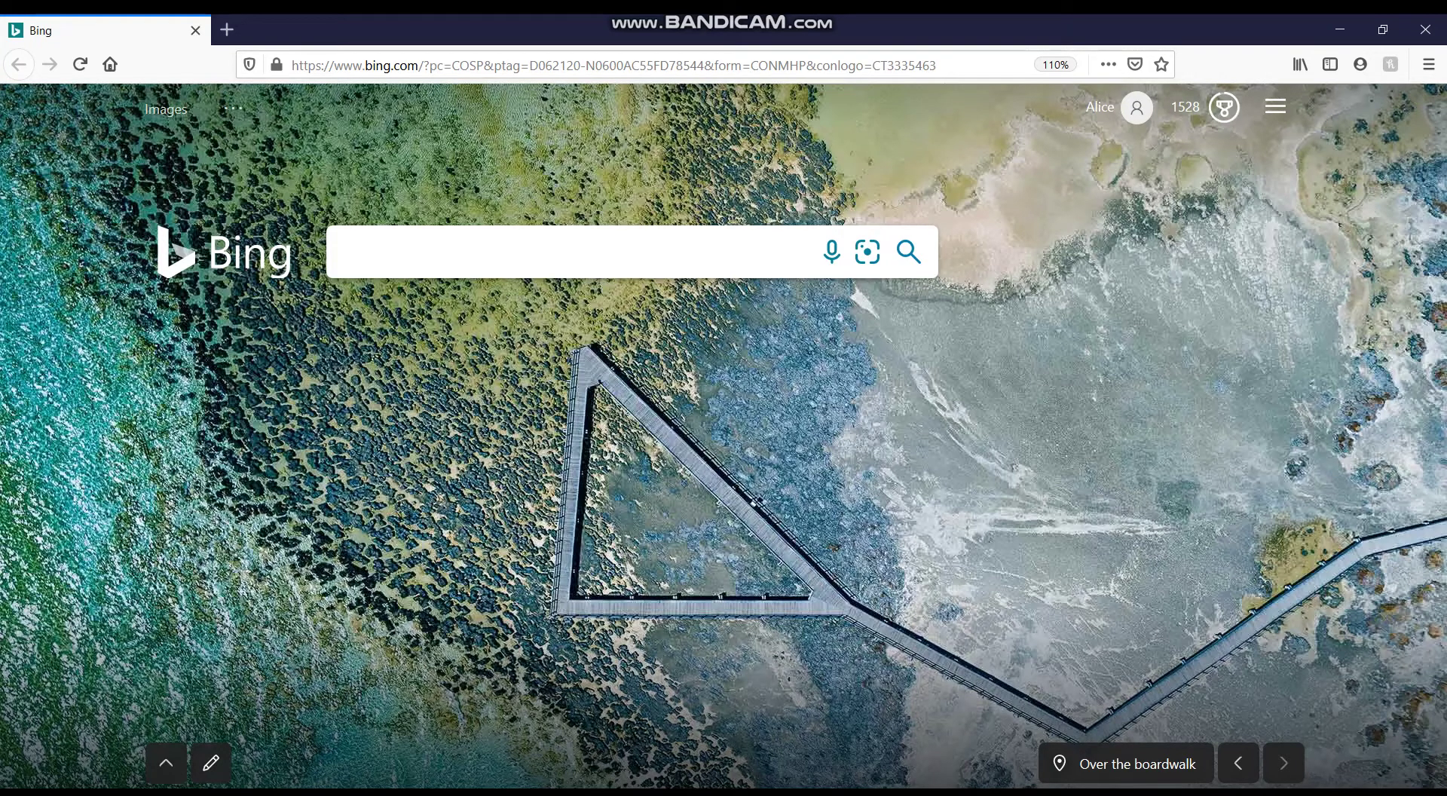
Step: Open a blank New Tab page beside the Bing homepage tab in Firefox
click(974, 505)
key(ctrl+t)
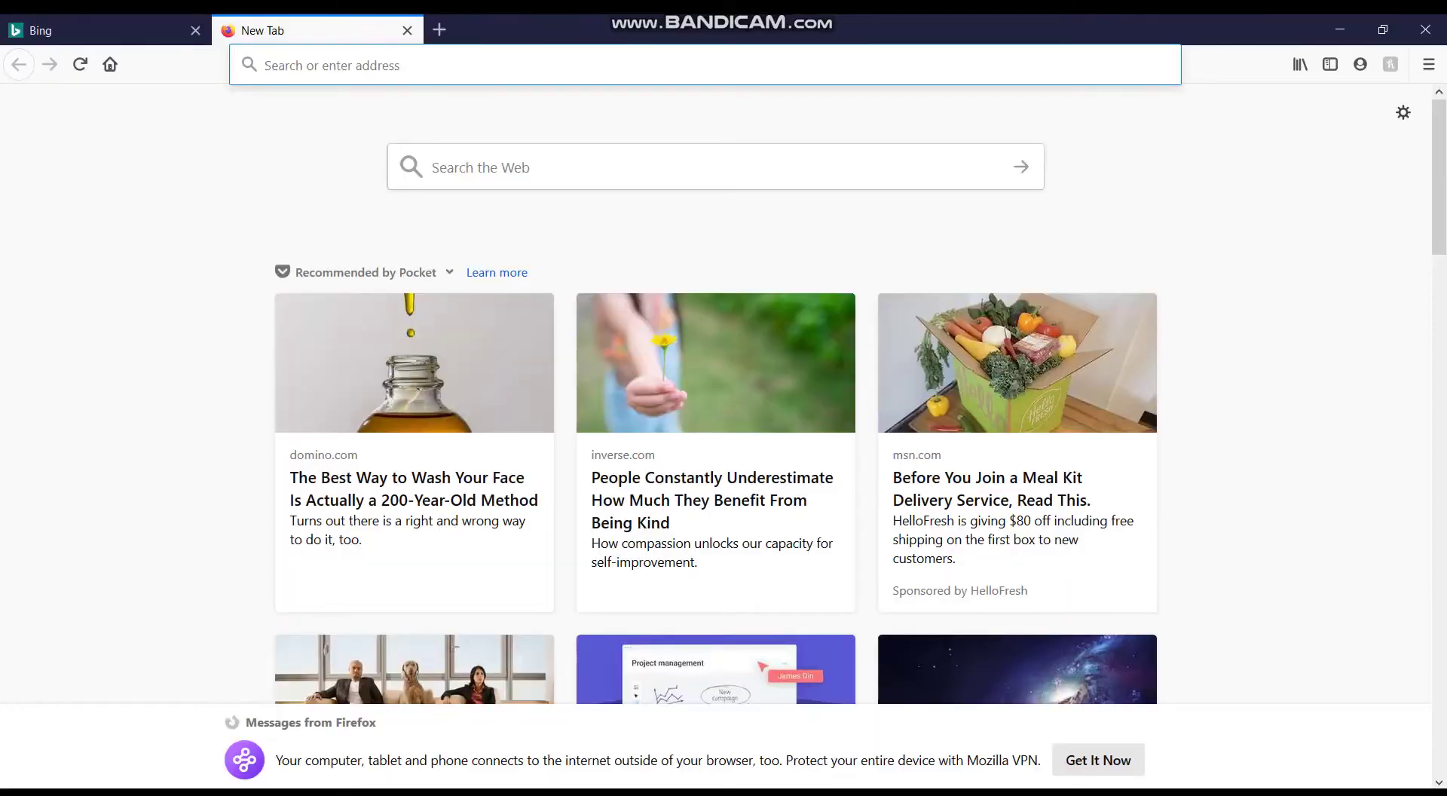
key(alt+Tab)
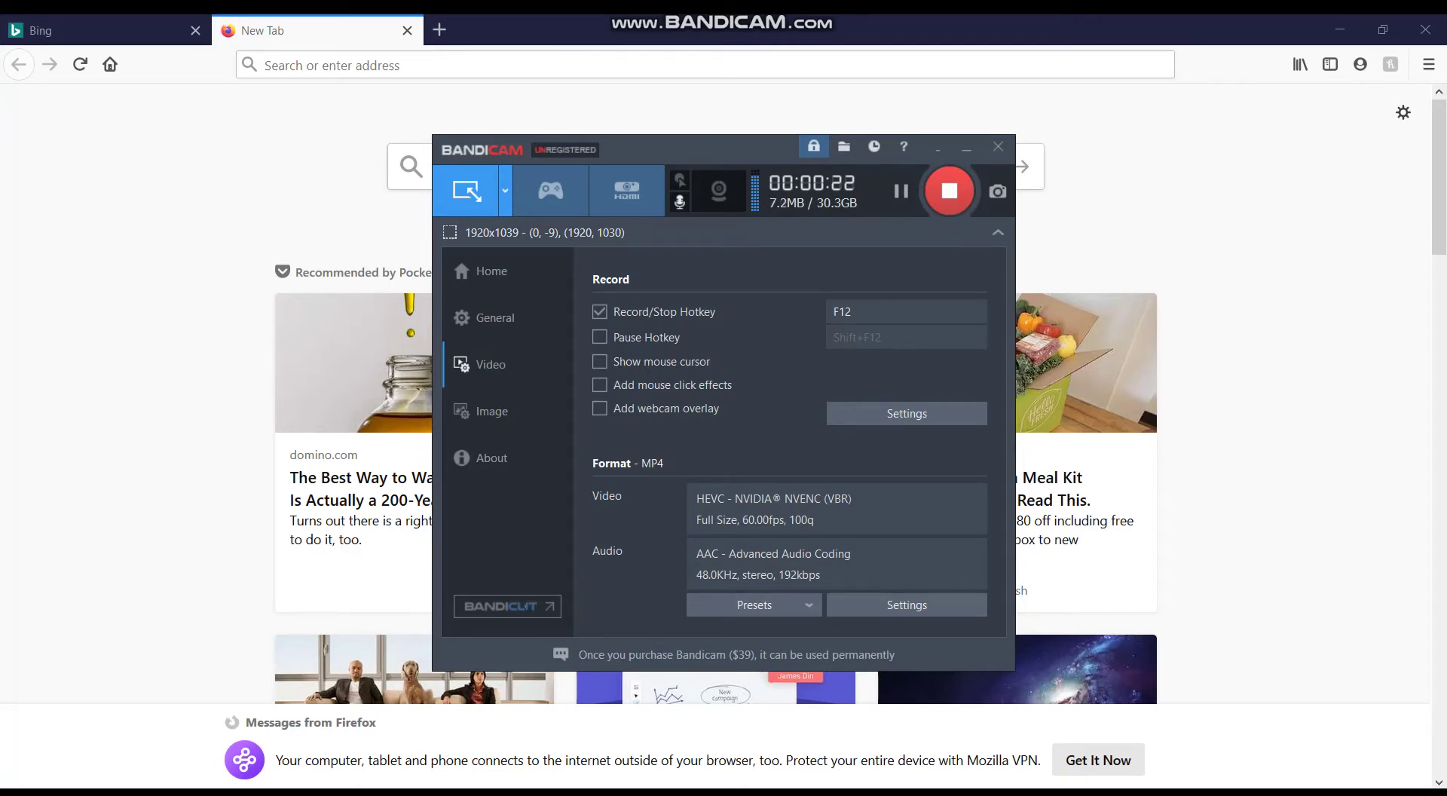
key(alt+Tab)
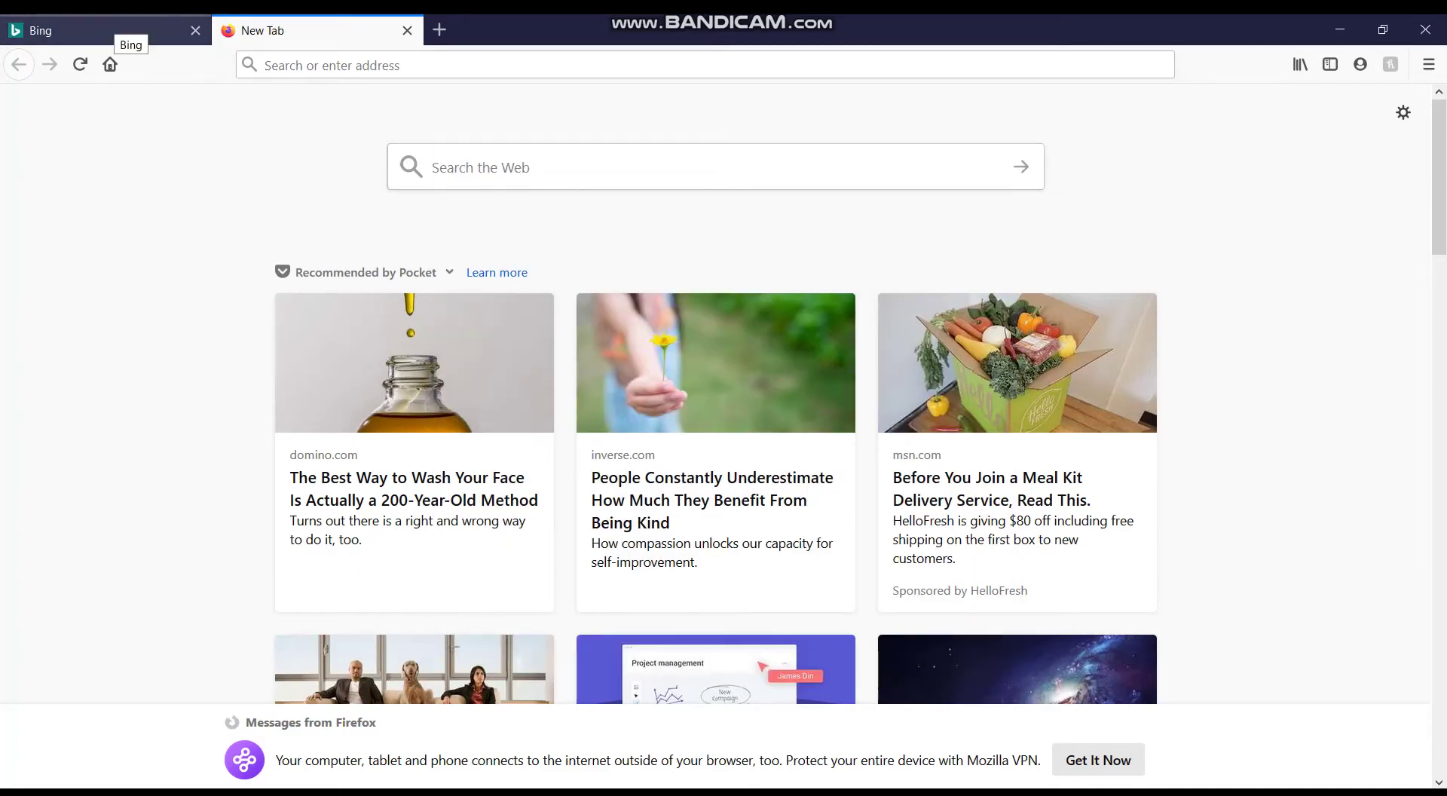
Step: Replace the Bing tab with new tabs and search Bing for 'seus shaders minecraft'
click(195, 31)
click(228, 30)
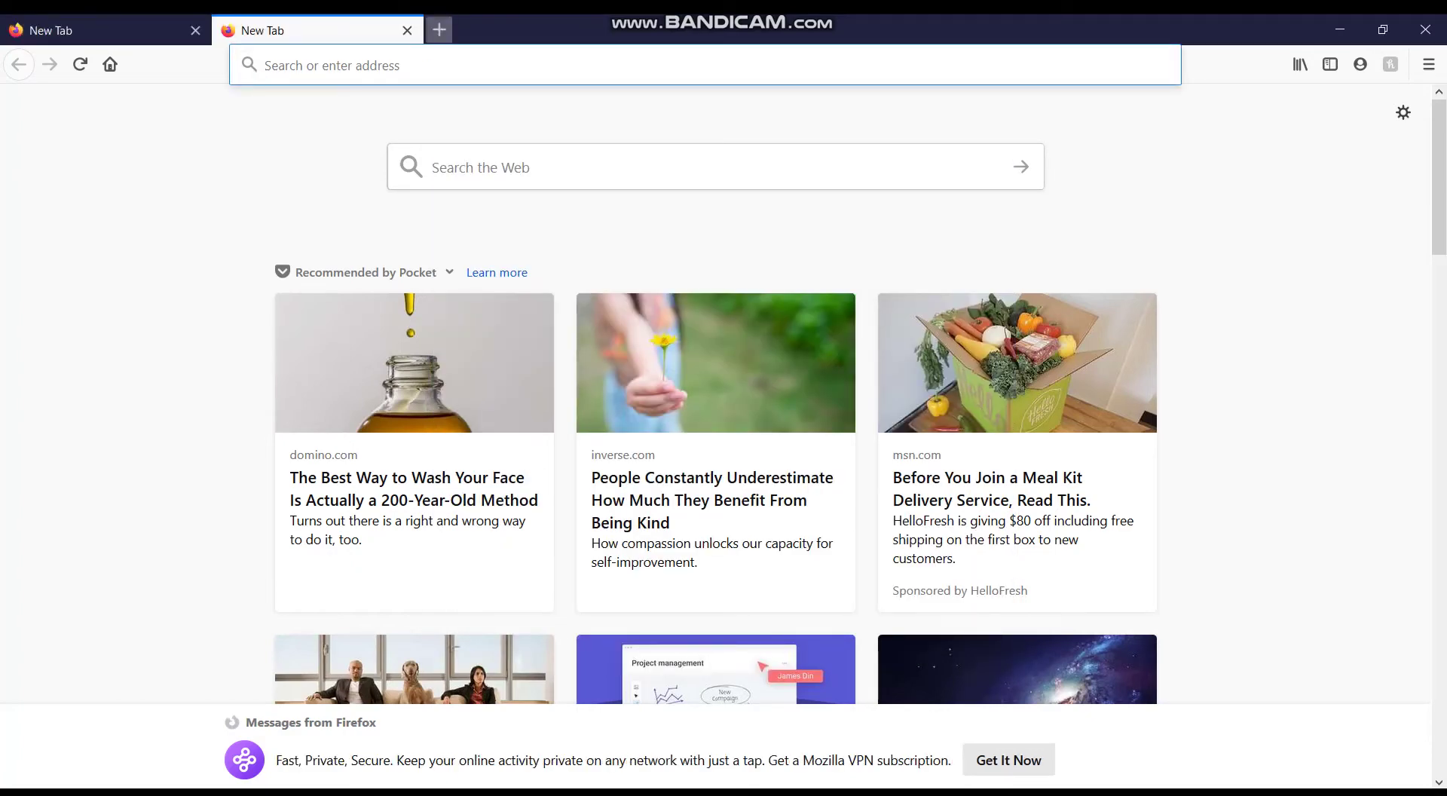
key(ctrl+t)
key(ctrl+l)
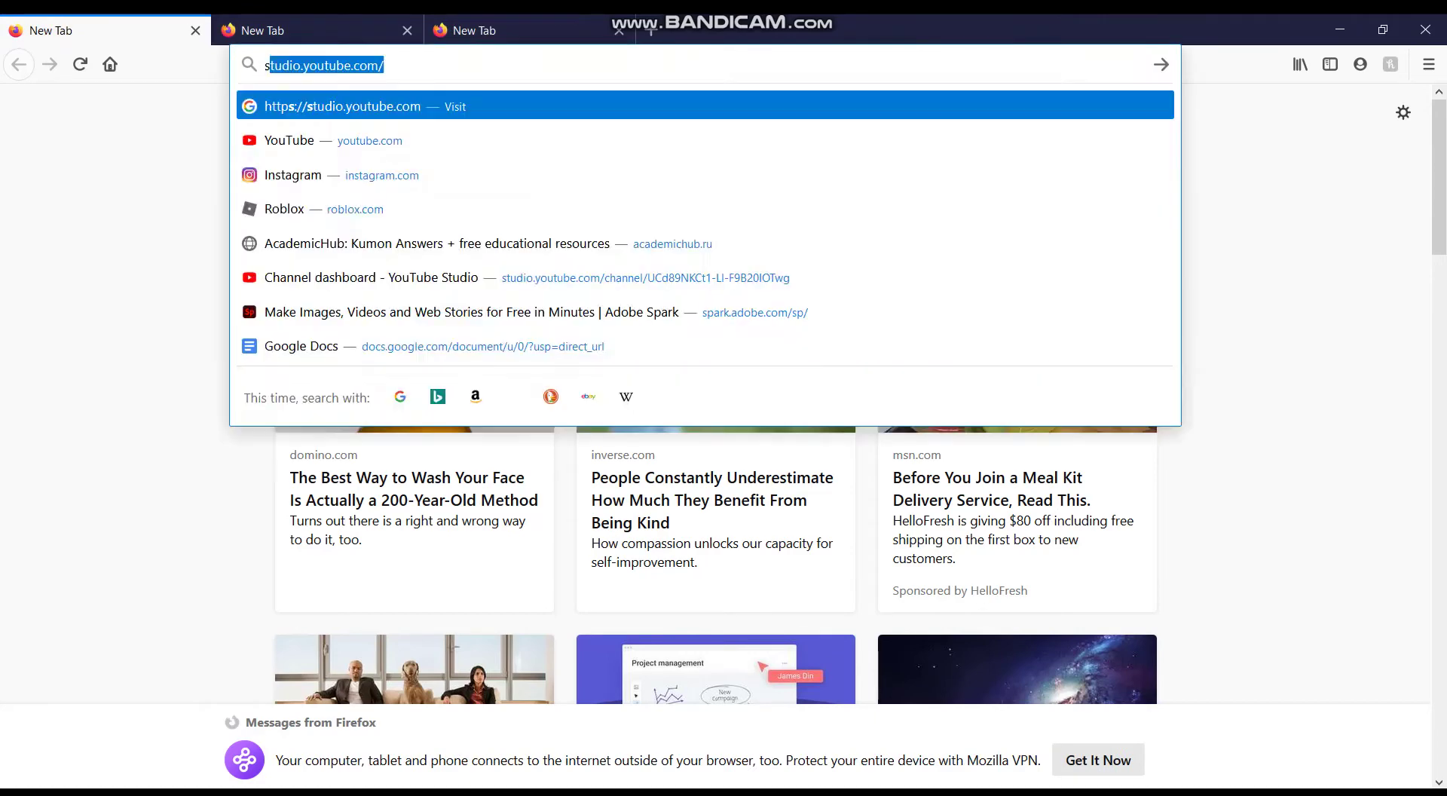
text(seus shaders minecraft)
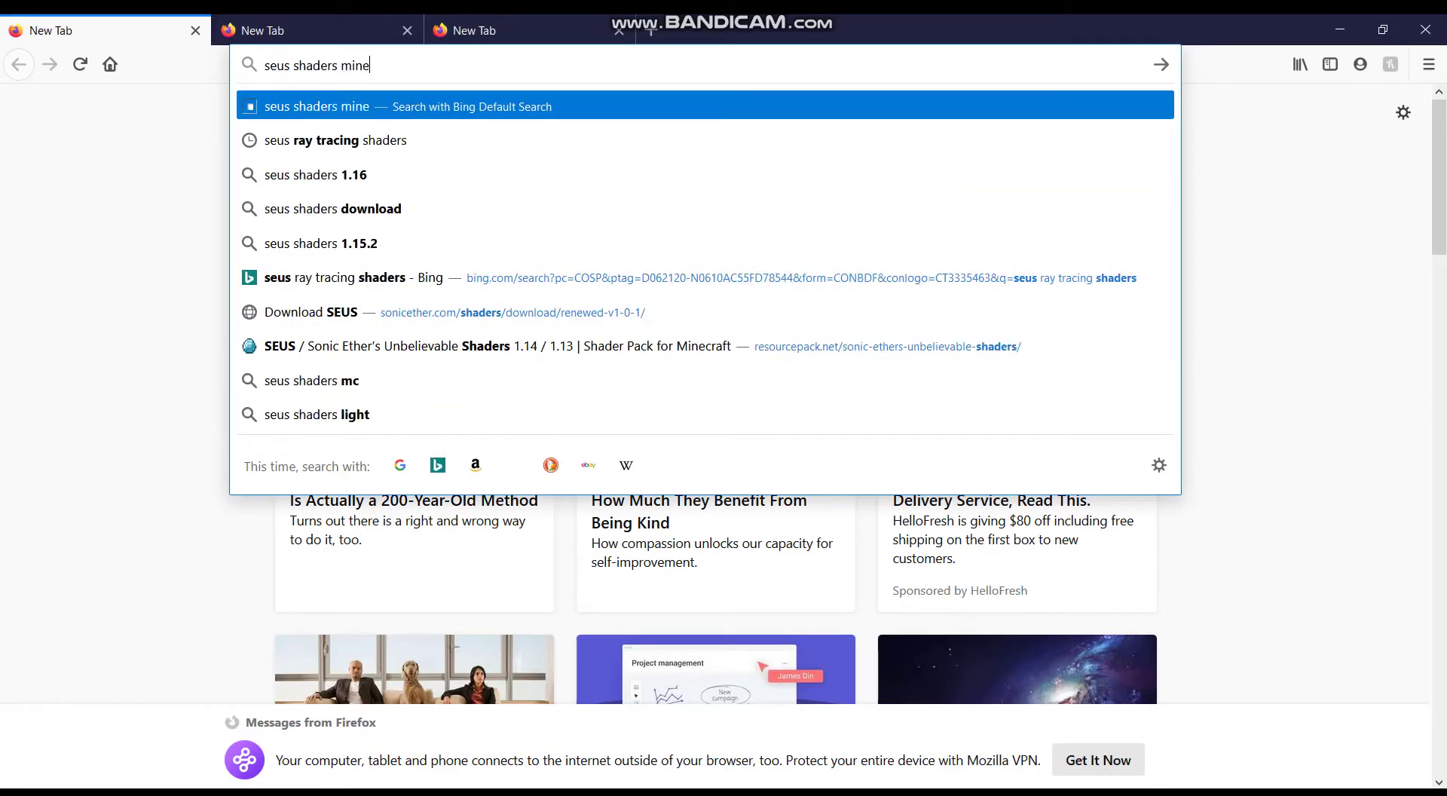
key(Return)
Step: Search 'optfine' and 'forge minecraft' in the two remaining empty tabs
key(ctrl+Tab)
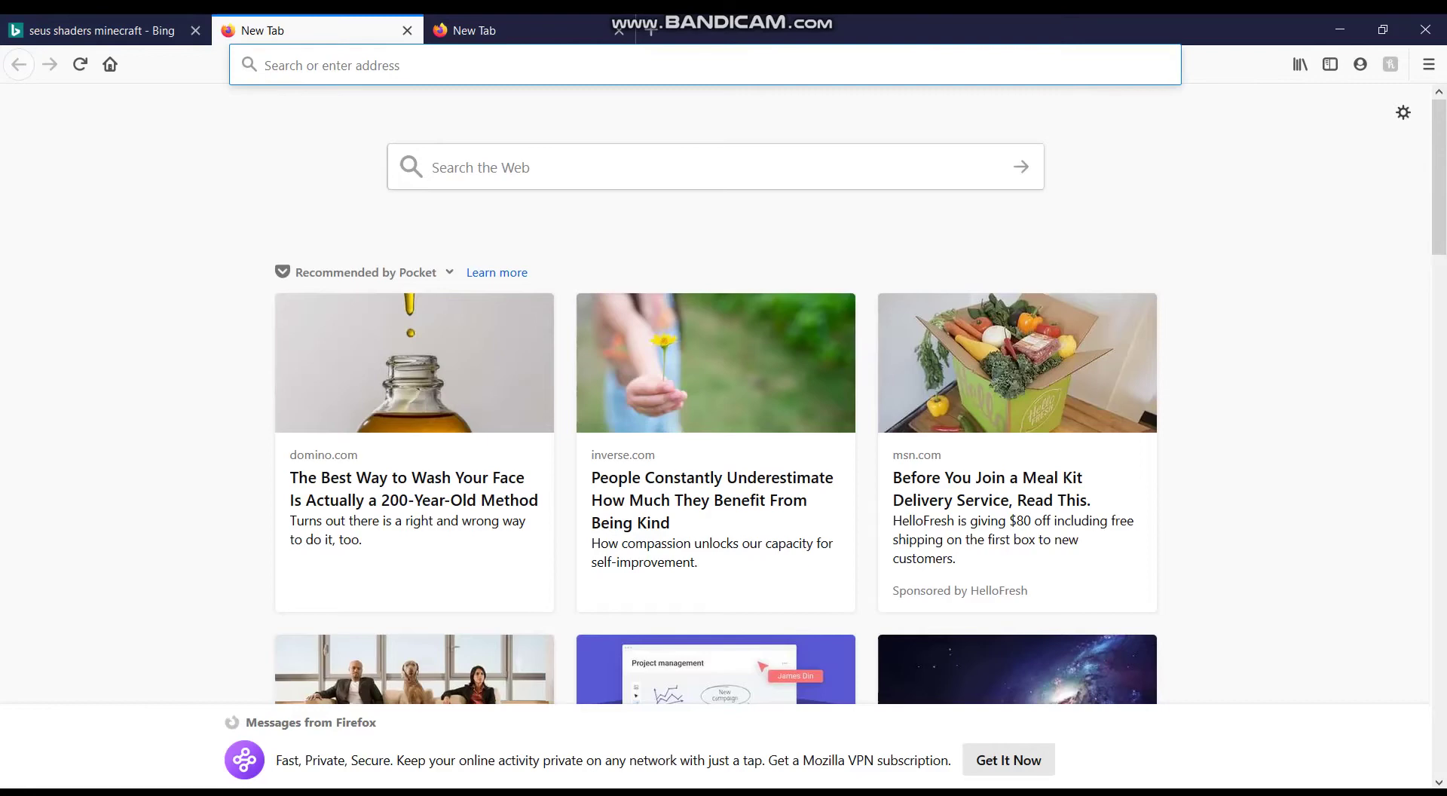
text(optfine)
key(Return)
key(ctrl+Tab)
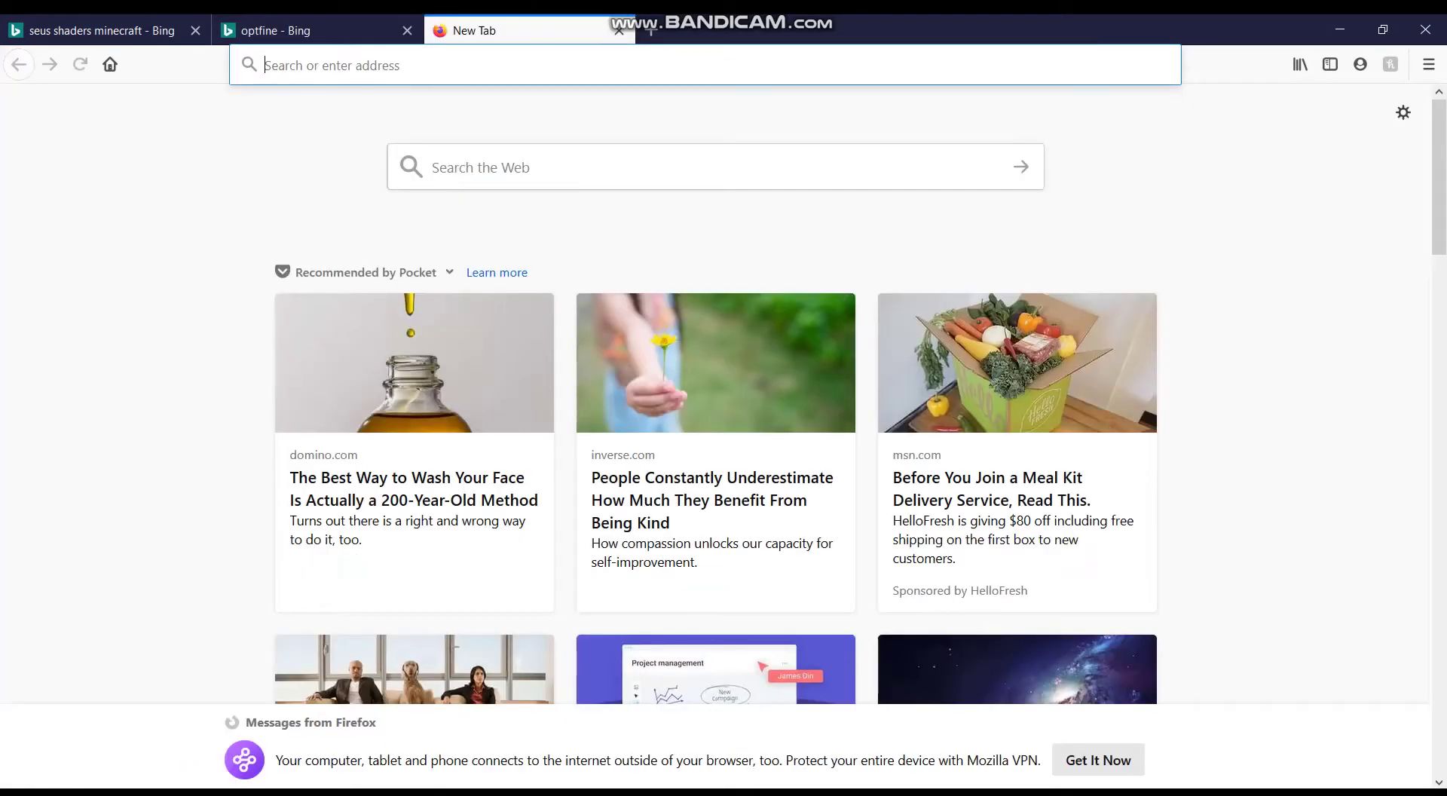
text(forge minecraft)
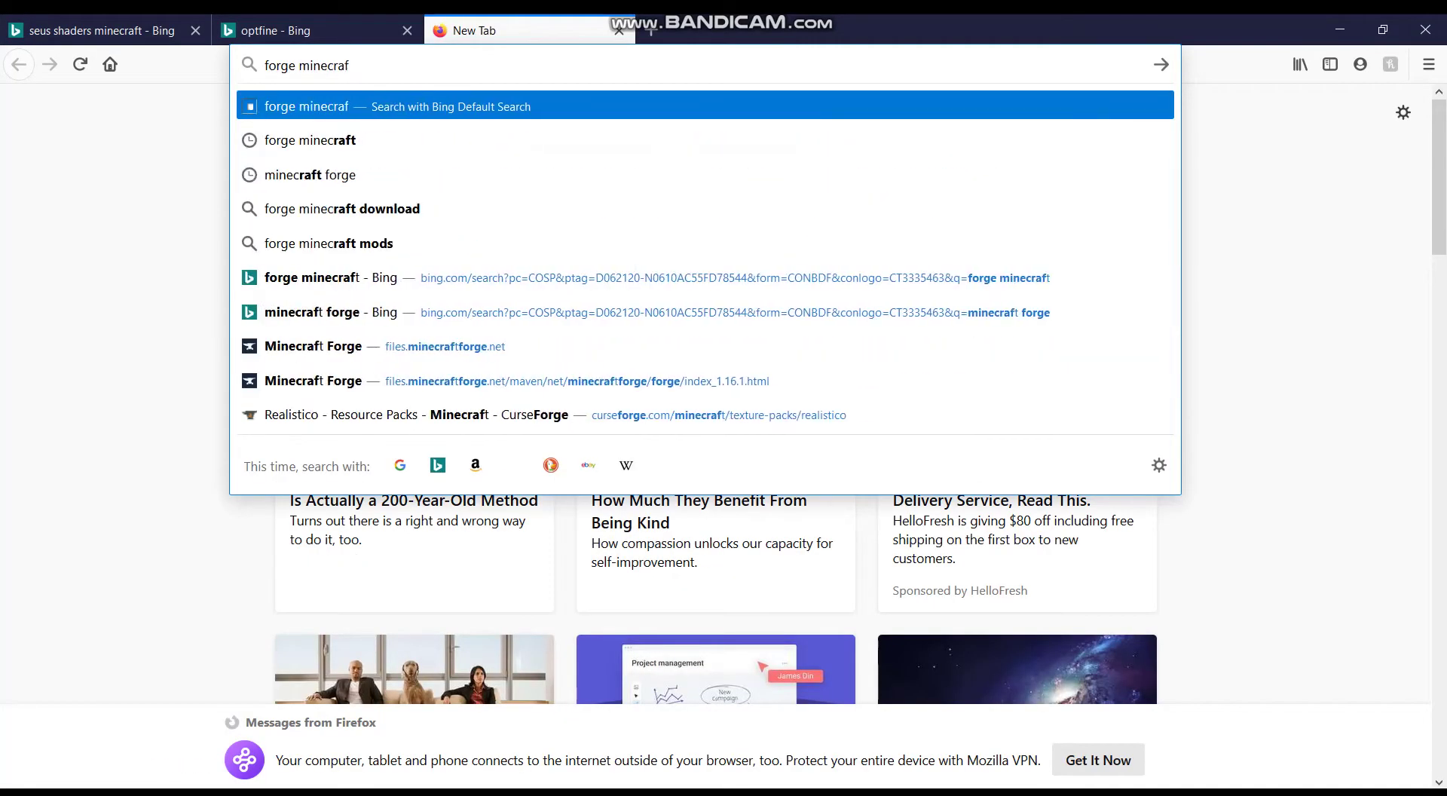
key(Return)
Step: Return to the 'seus shaders minecraft' results and scroll through them
key(ctrl+Tab)
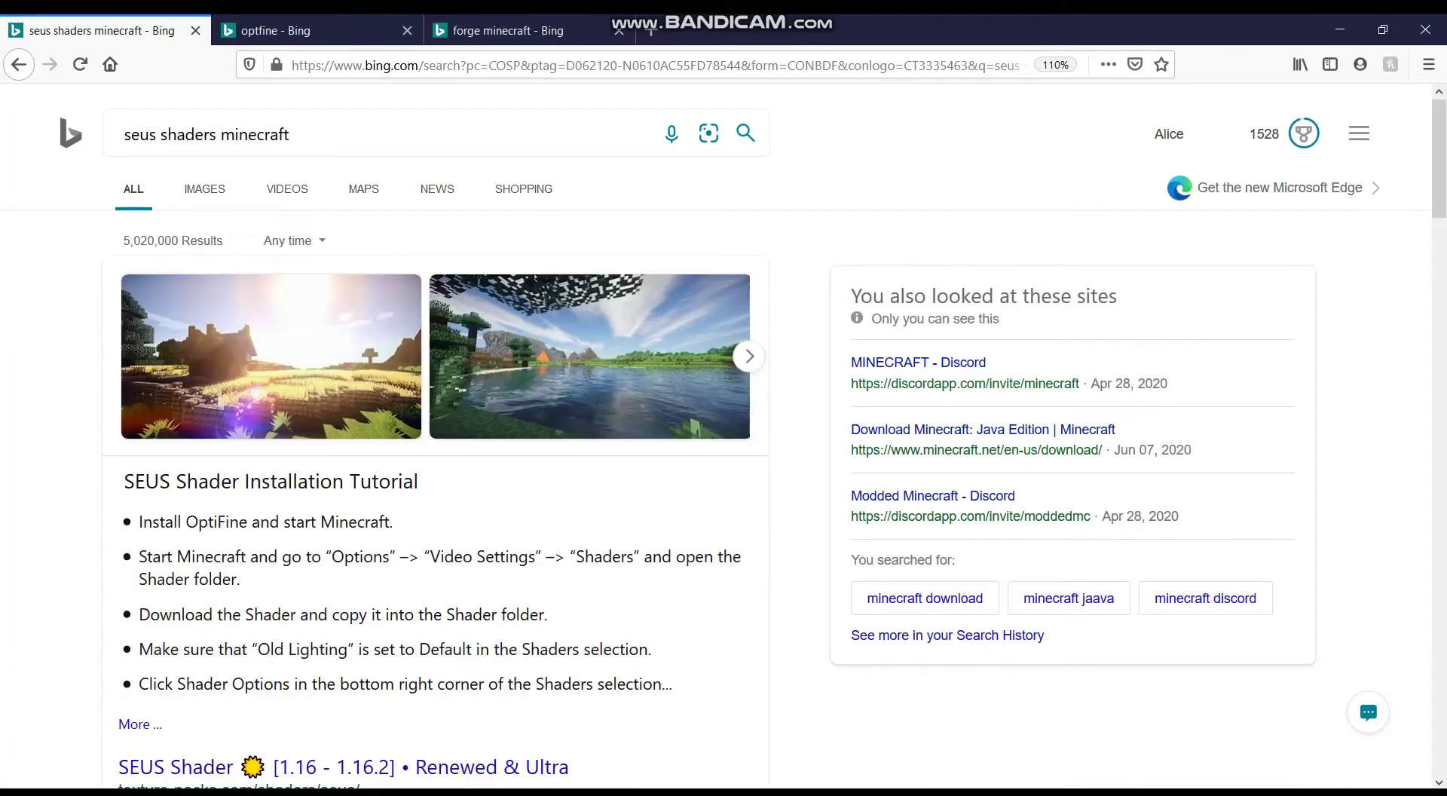
scroll(436, 437, down, 7)
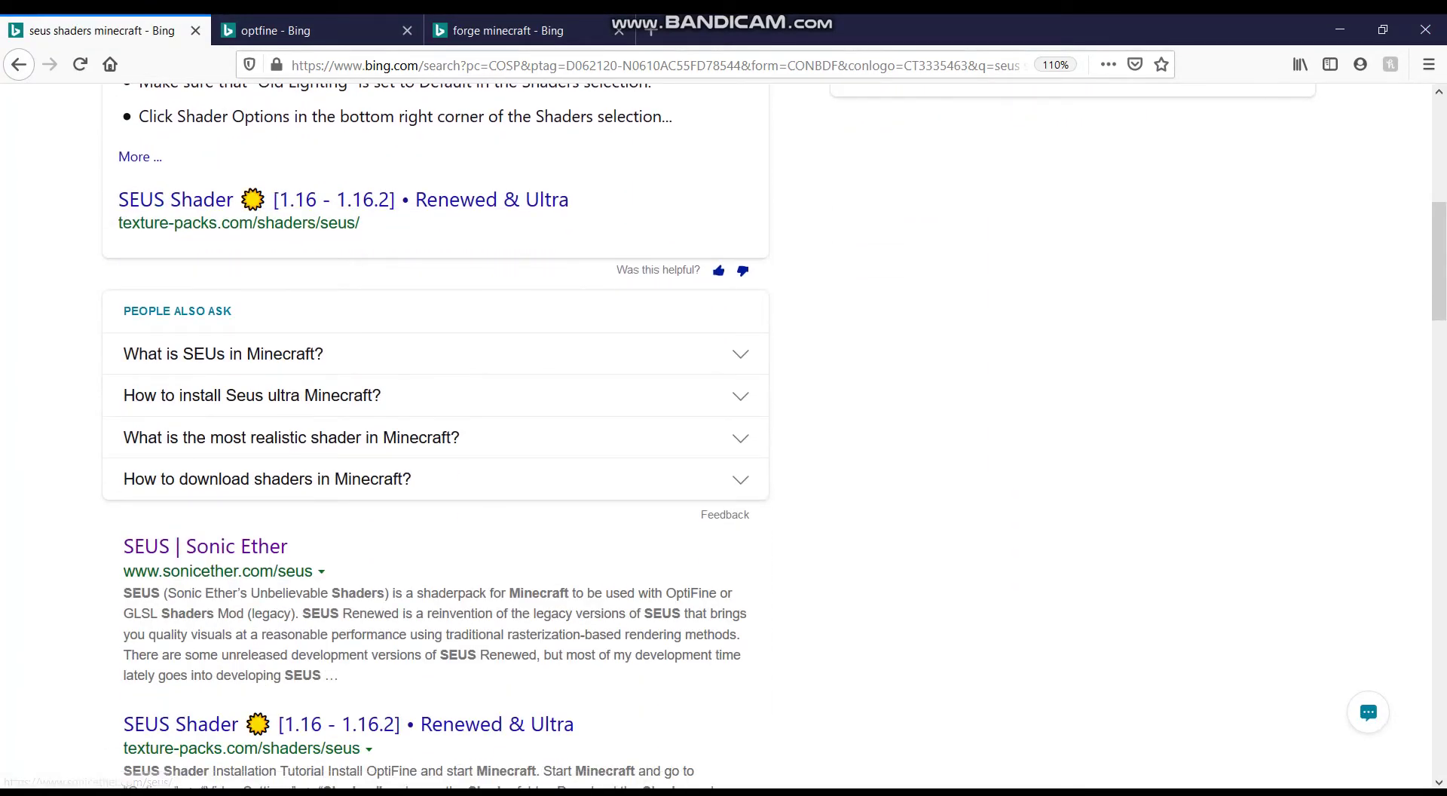
drag(121, 546, 252, 595)
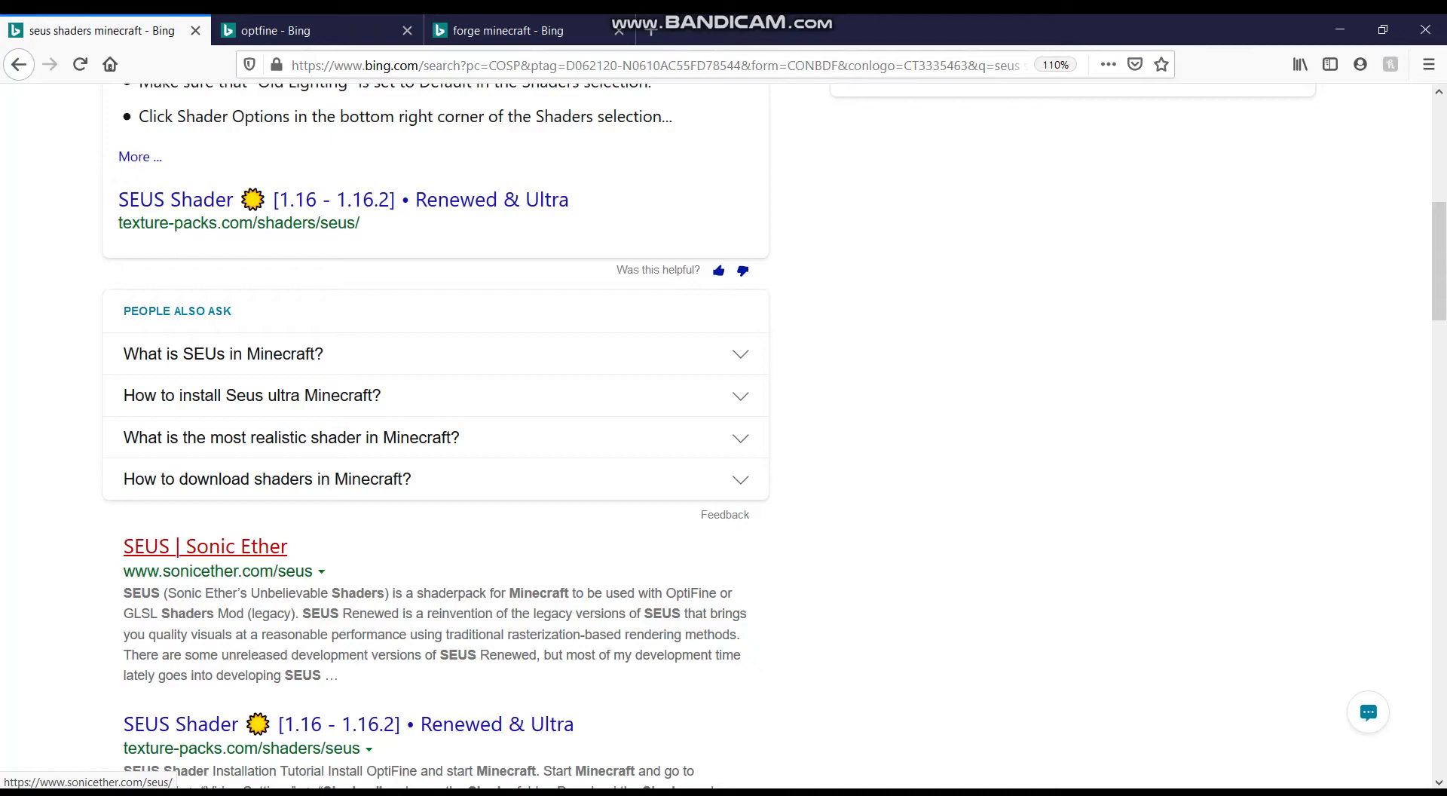
Step: Open the SEUS | Sonic Ether result and scroll down to its Downloads section
click(205, 546)
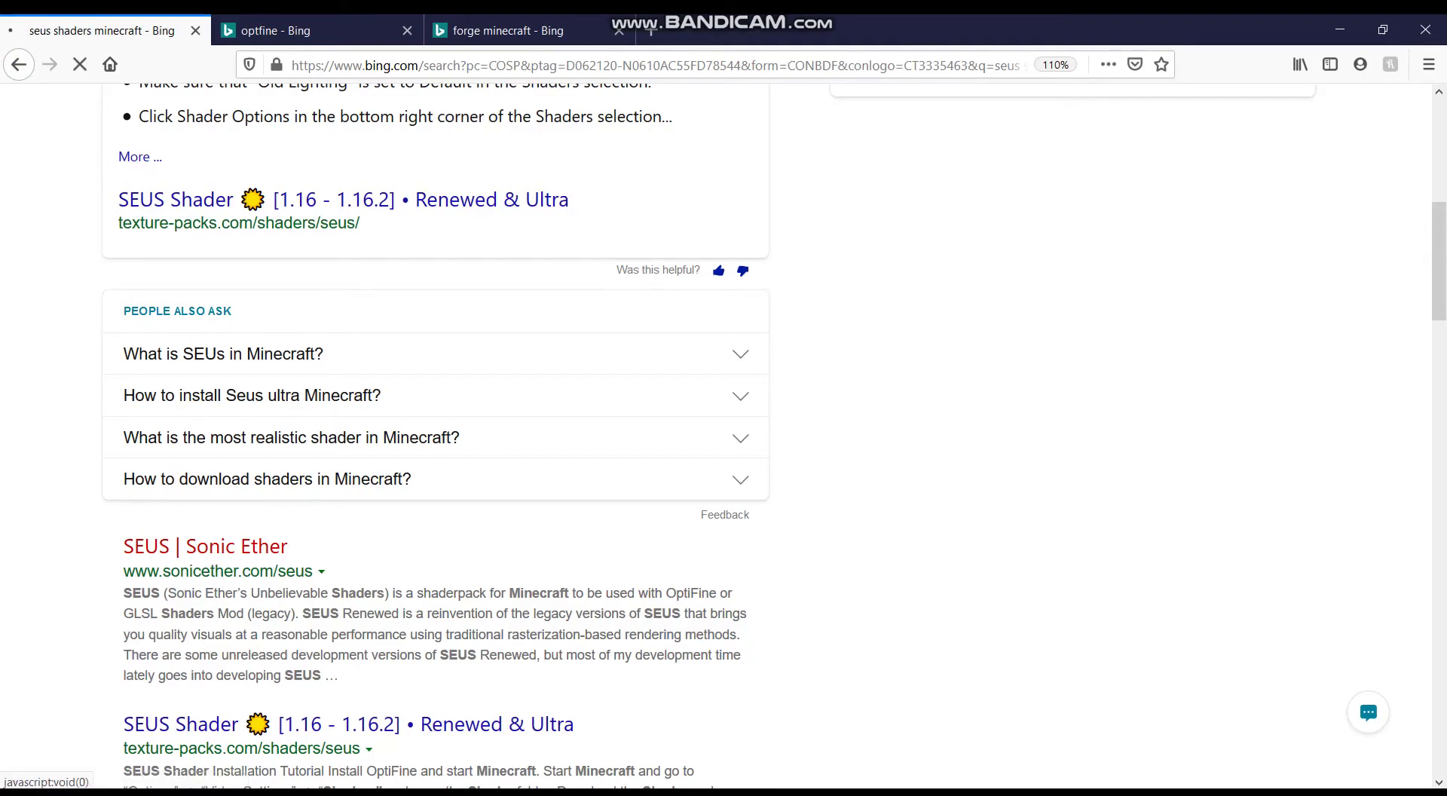
scroll(908, 680, down, 20)
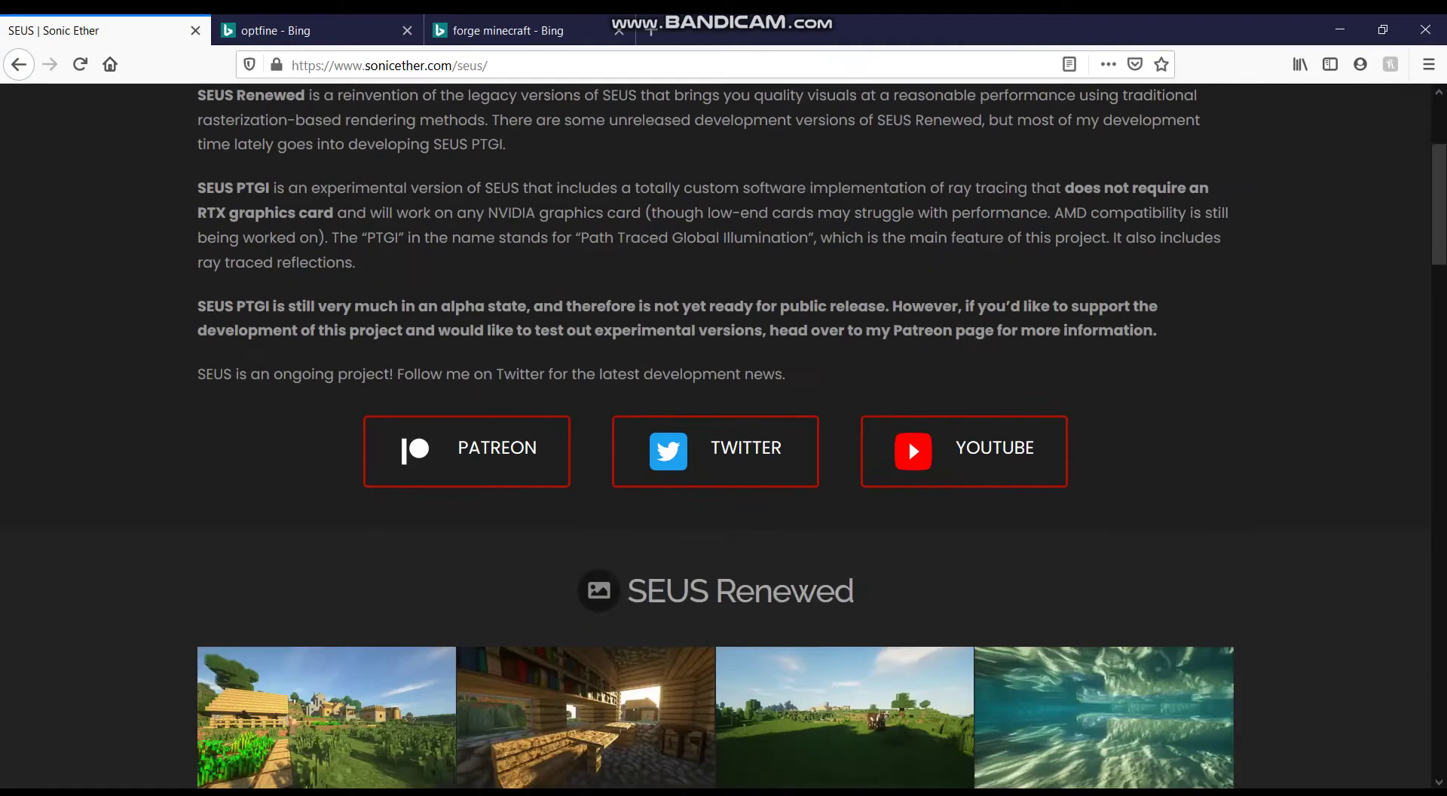
scroll(716, 437, down, 3)
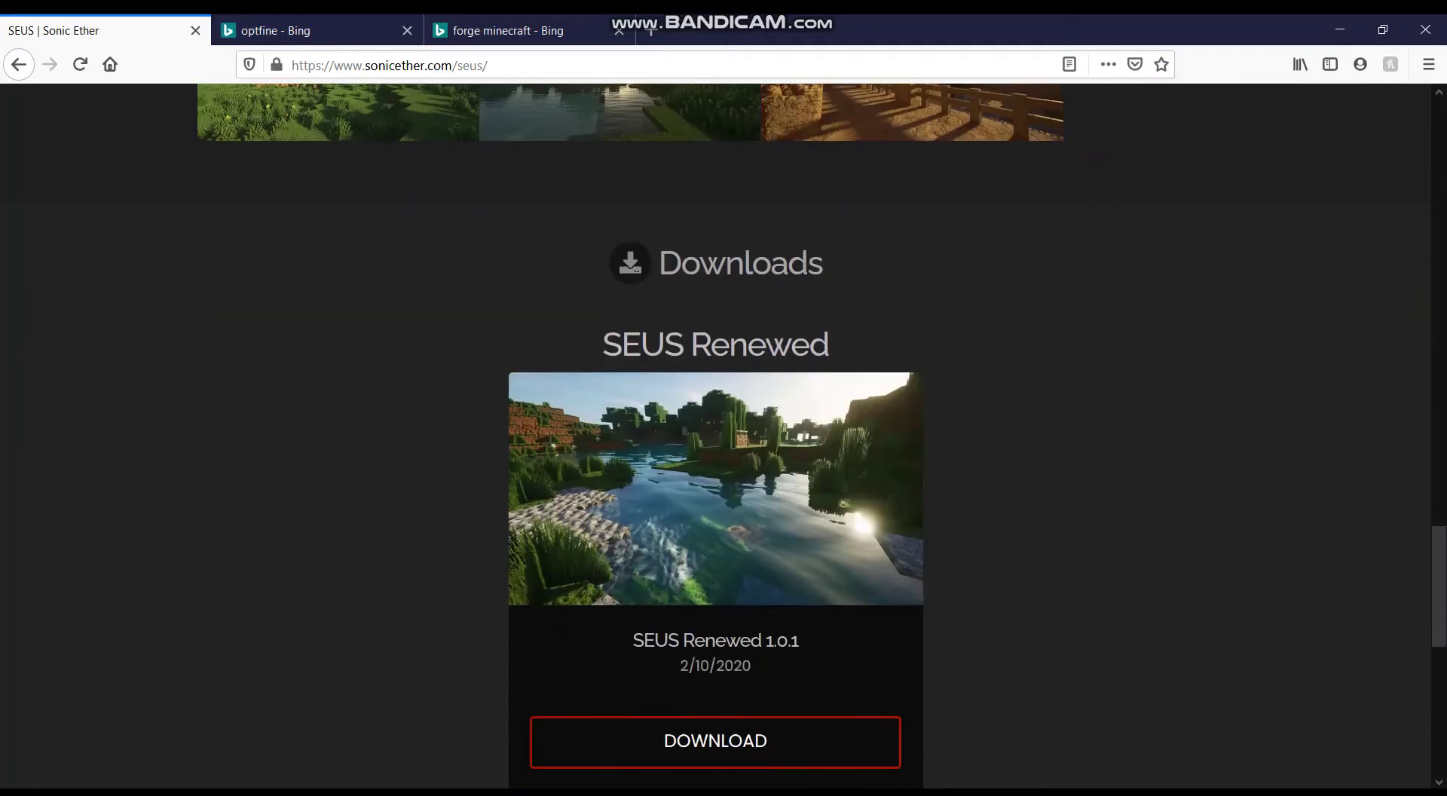
scroll(716, 437, up, 12)
scroll(907, 350, up, 15)
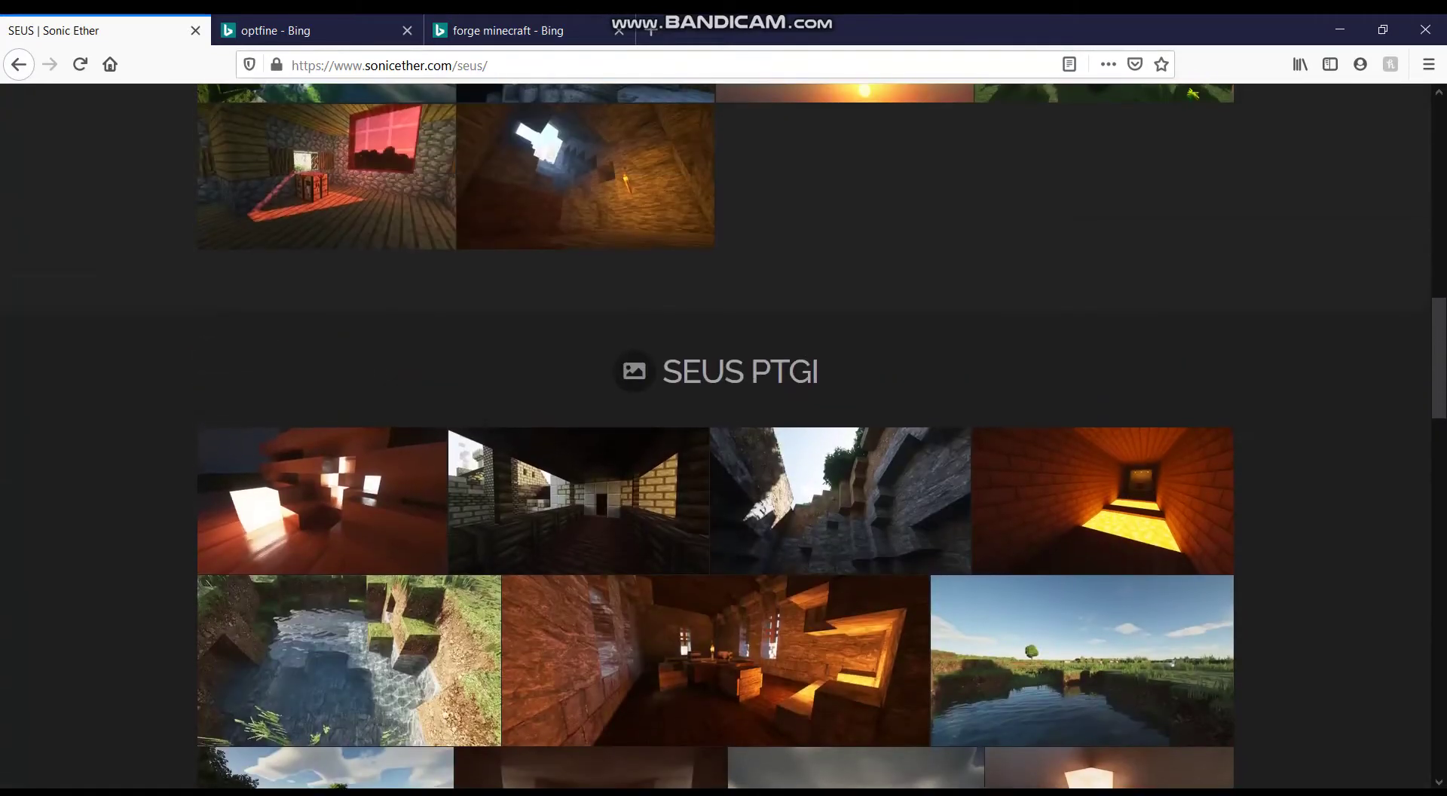
scroll(716, 437, down, 12)
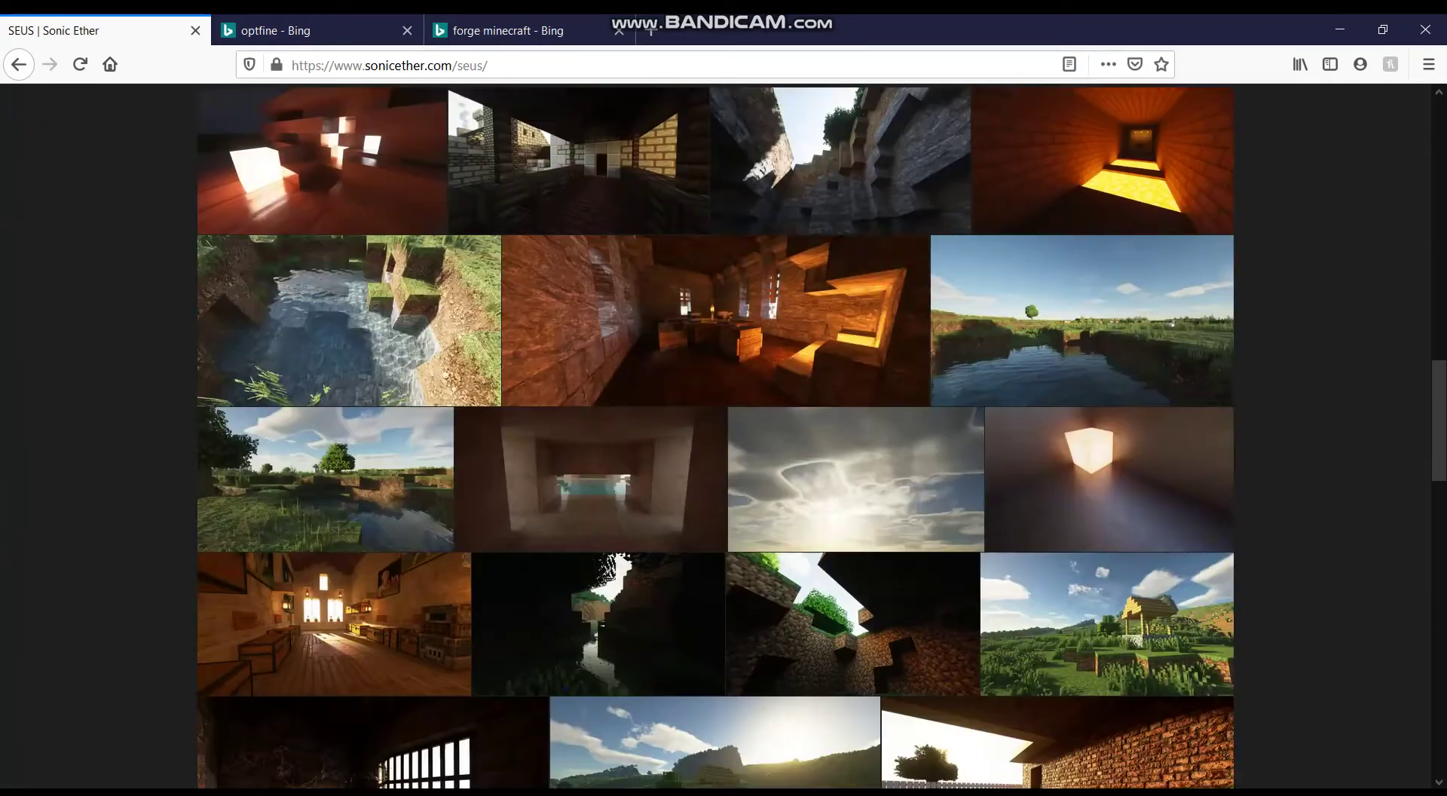
scroll(716, 437, down, 2)
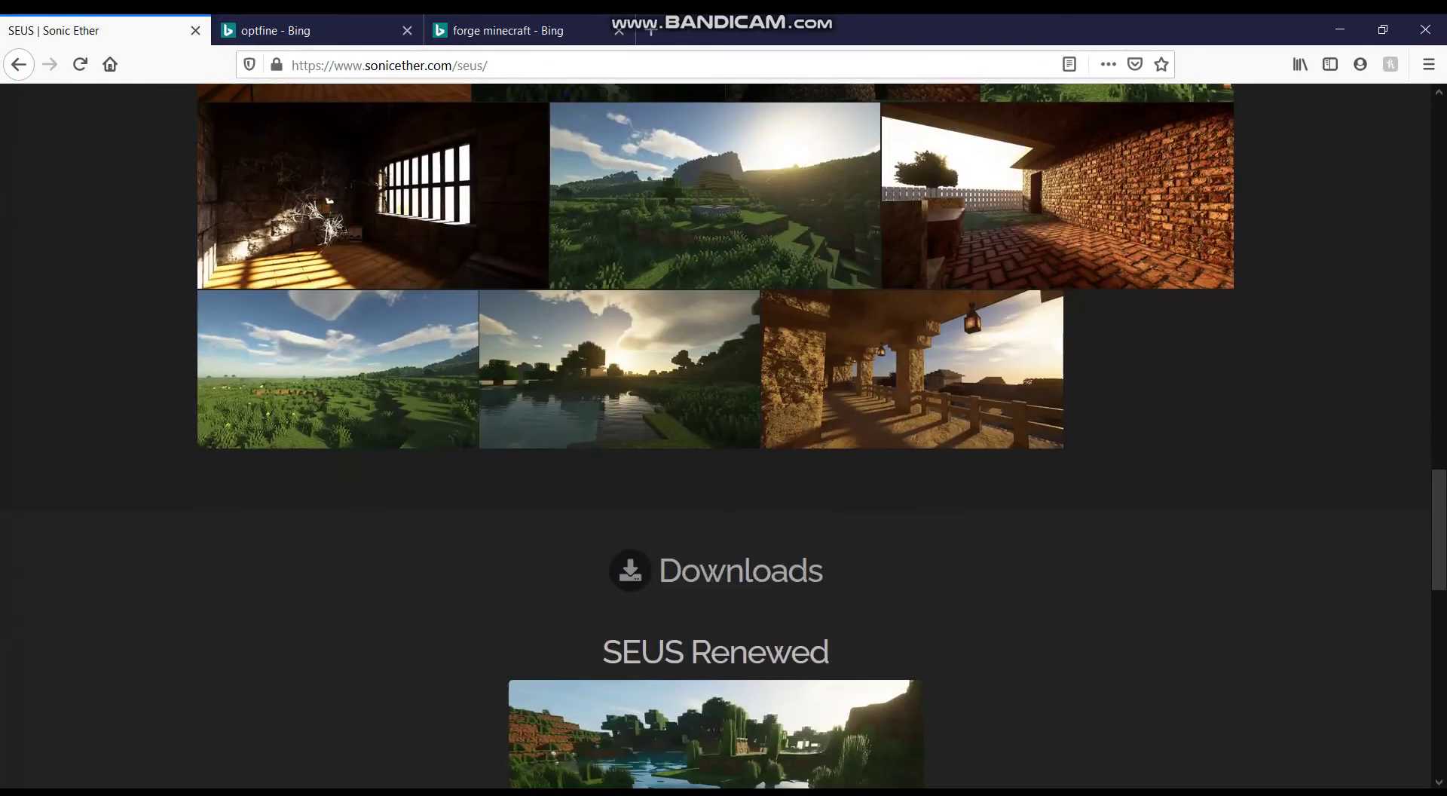
scroll(716, 437, down, 6)
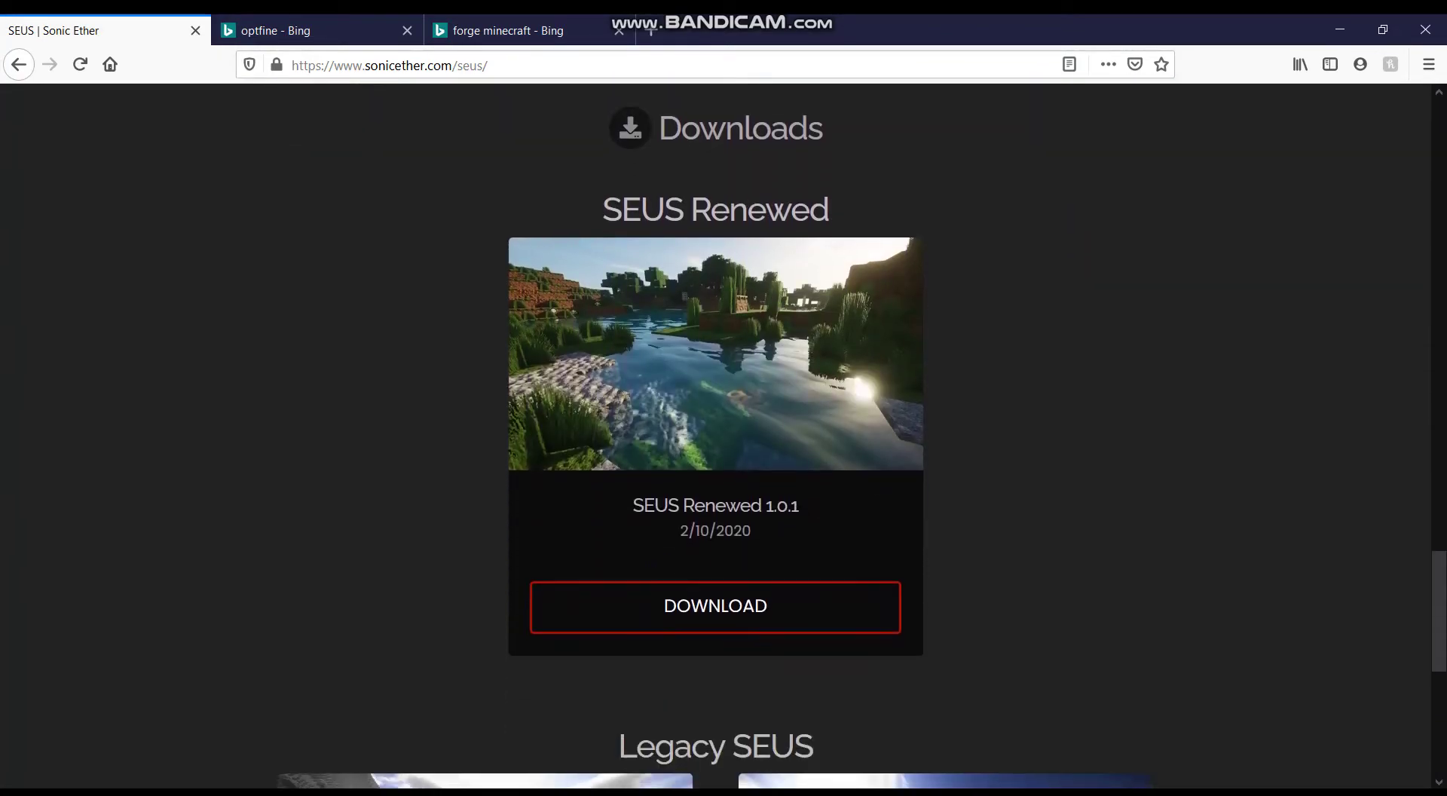
scroll(716, 438, down, 5)
scroll(716, 437, down, 2)
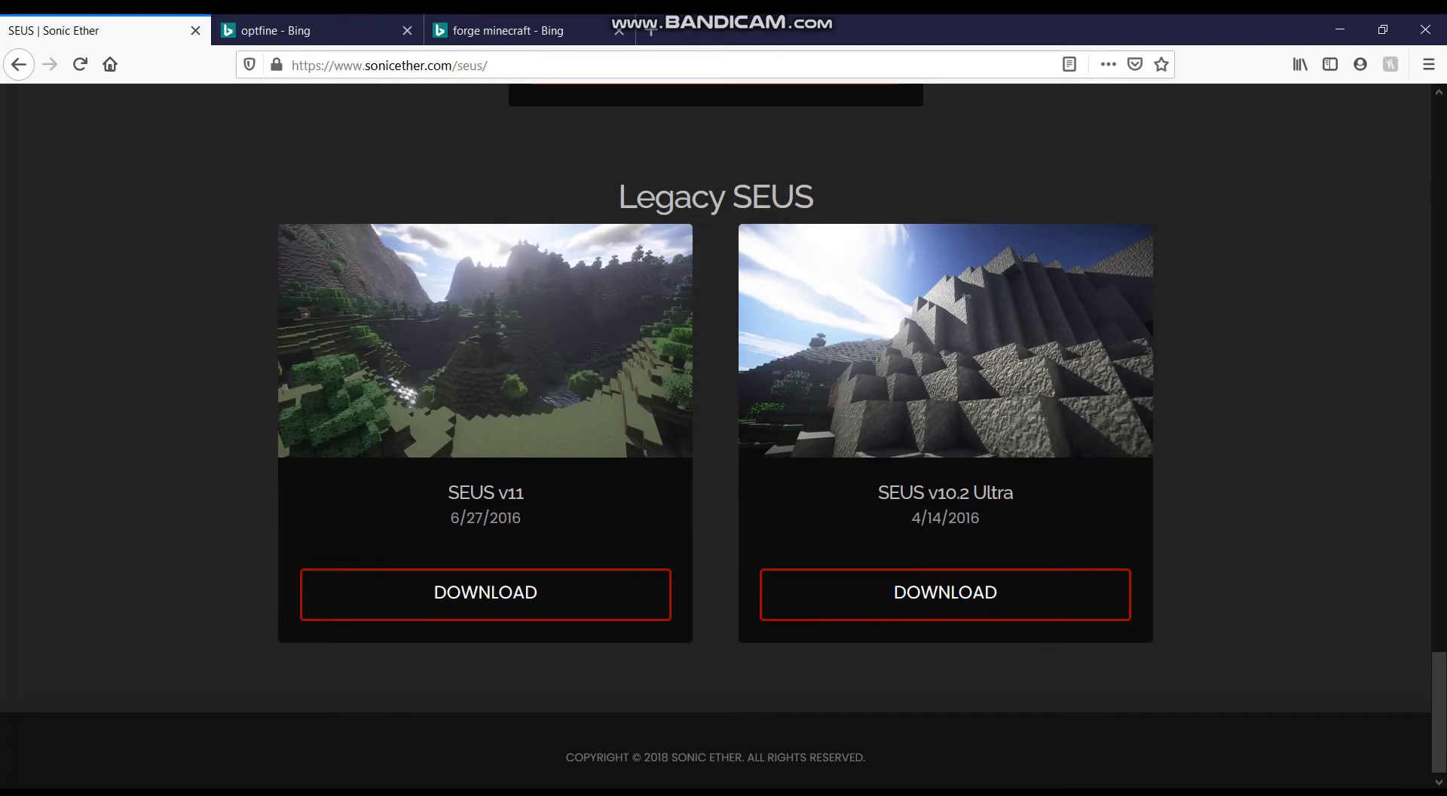
scroll(716, 437, up, 7)
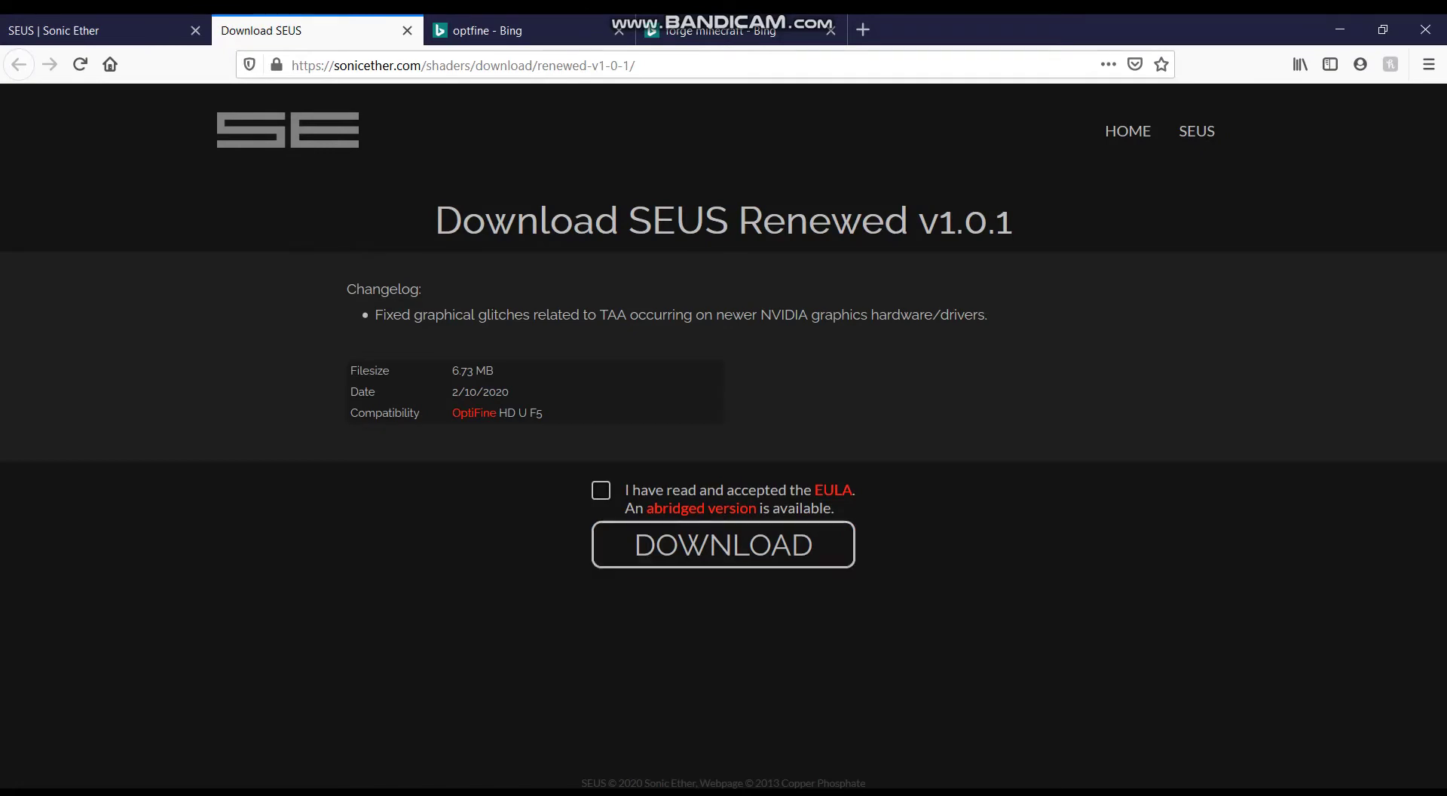
Step: Accept the SEUS Renewed v1.0.1 EULA, then close both SEUS tabs
click(601, 491)
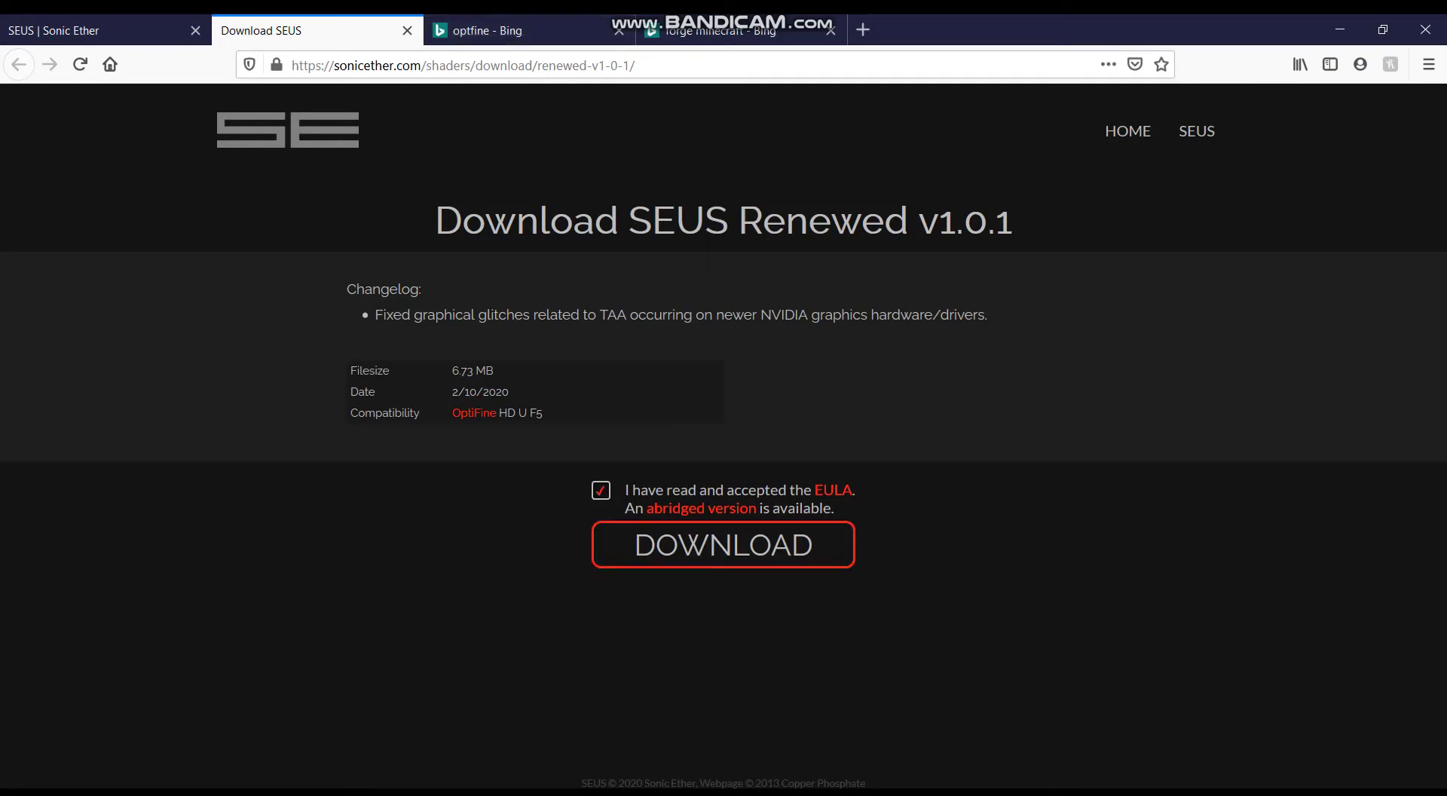
key(ctrl+w)
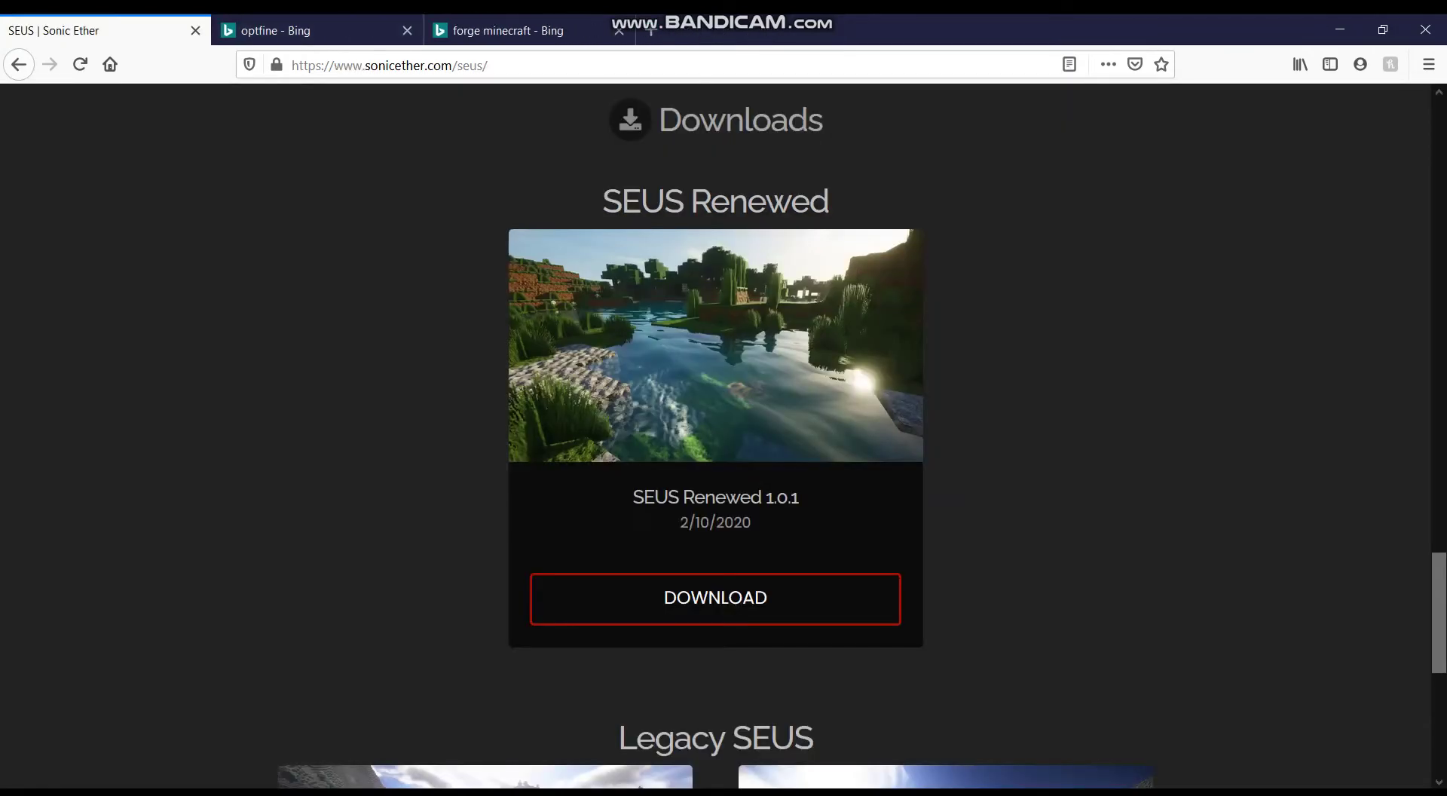
key(ctrl+w)
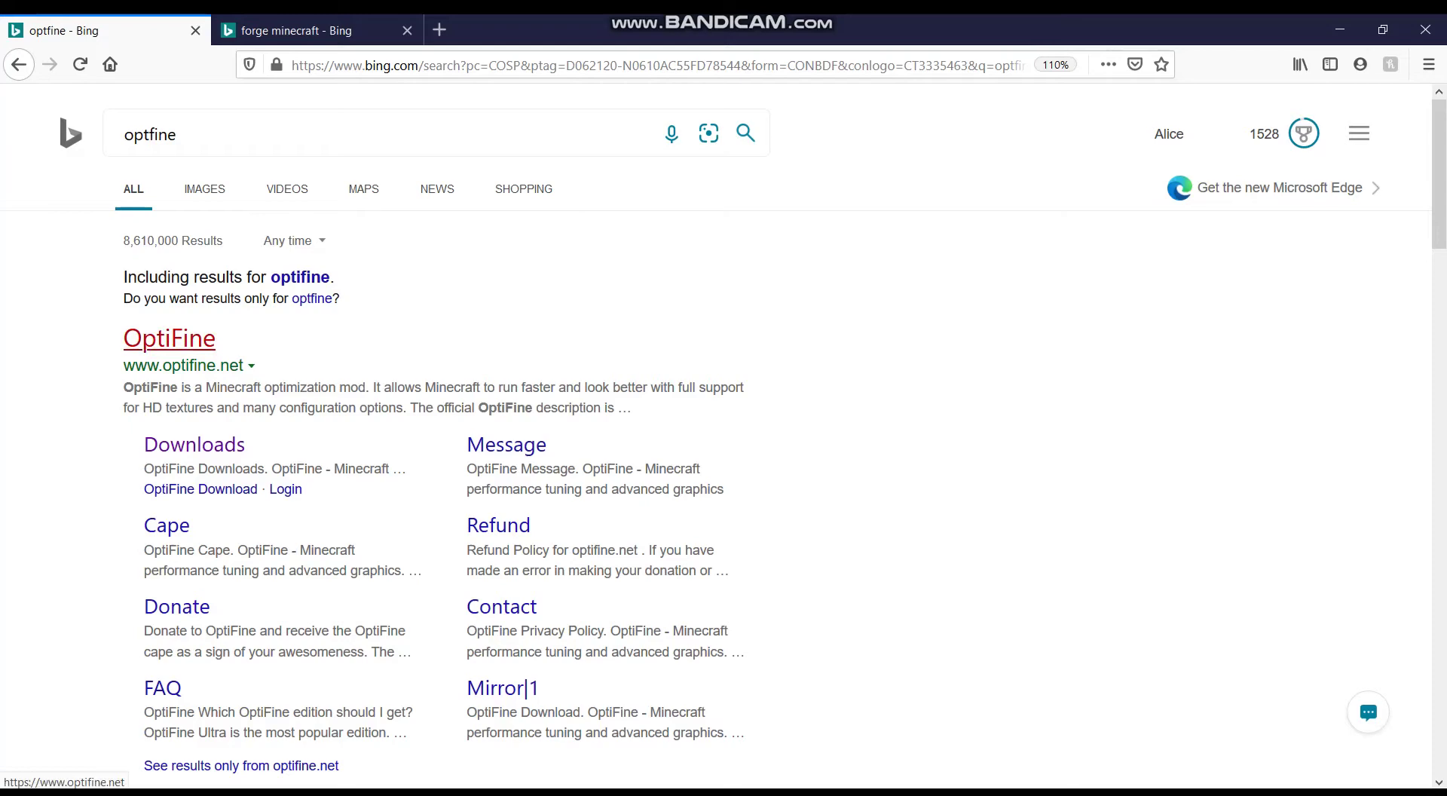
Step: Go to the official OptiFine downloads page and show the preview versions
click(170, 339)
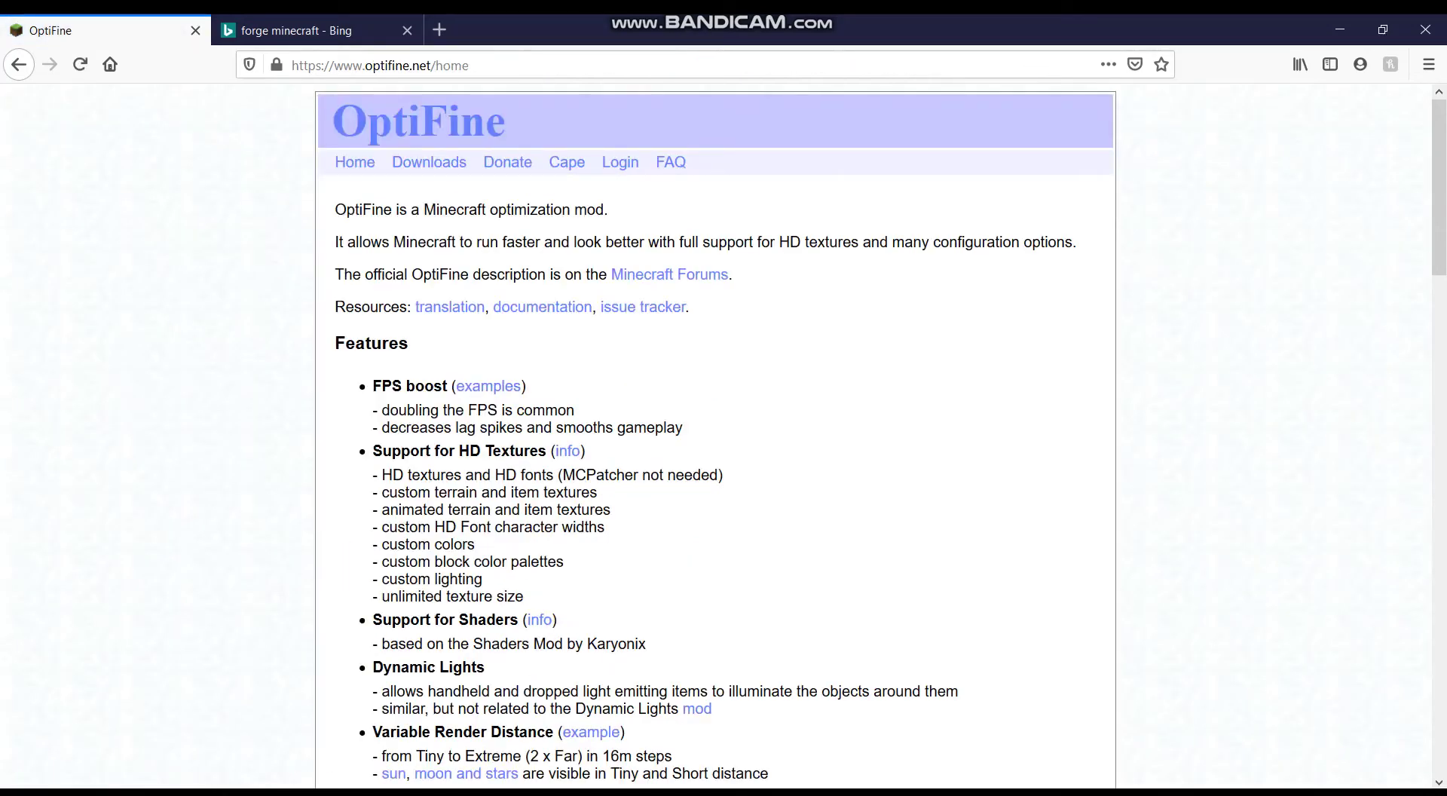
click(428, 163)
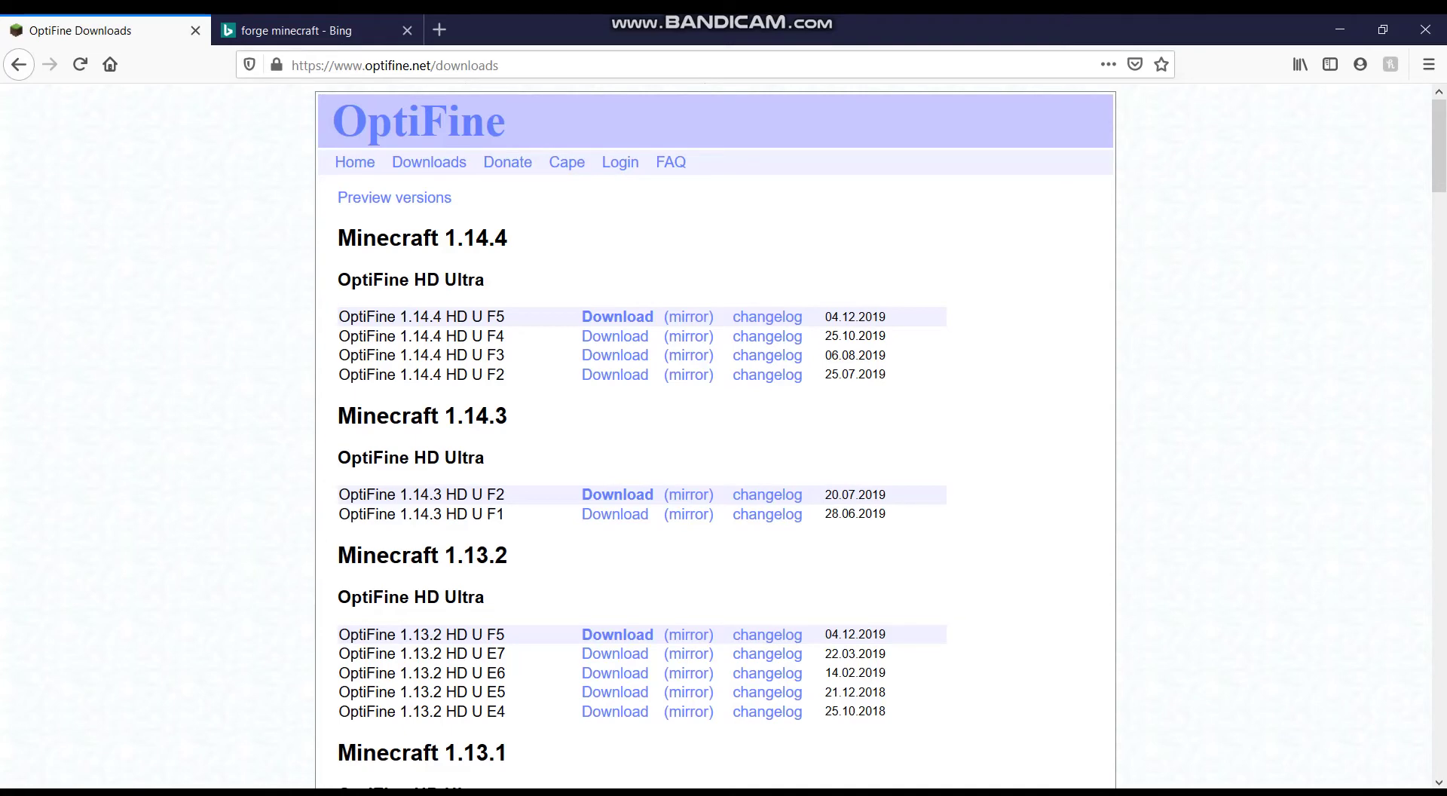
click(428, 162)
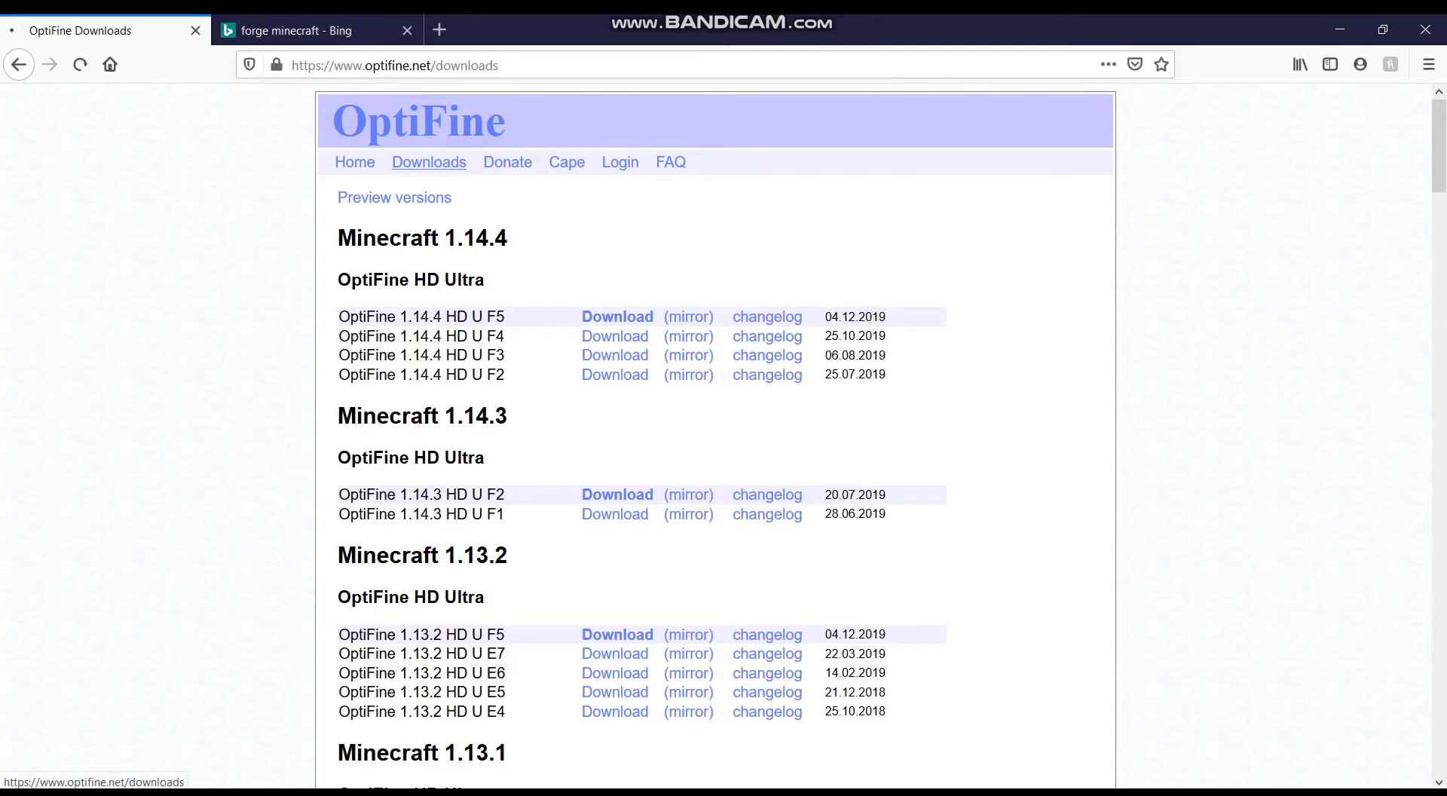
click(395, 198)
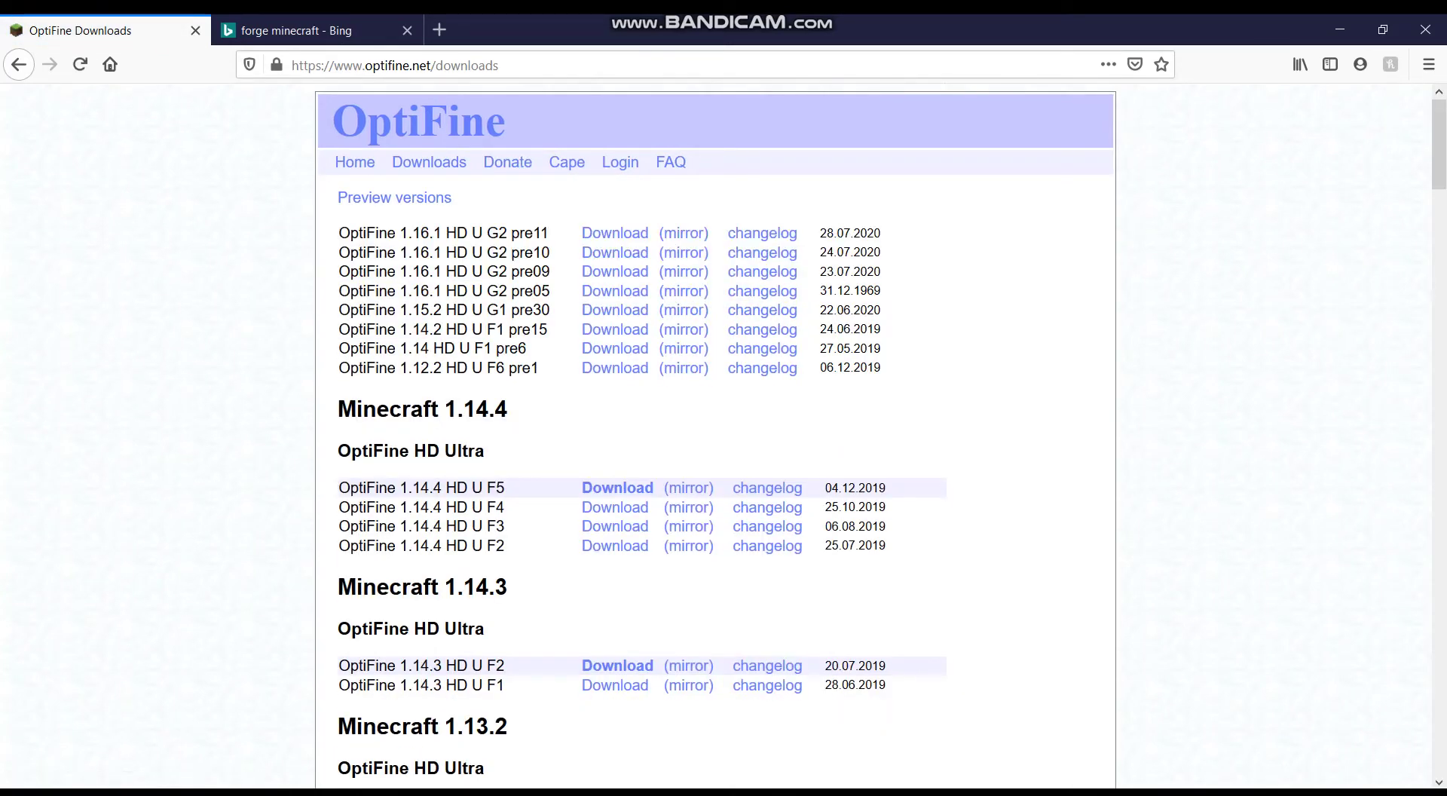
scroll(716, 437, down, 20)
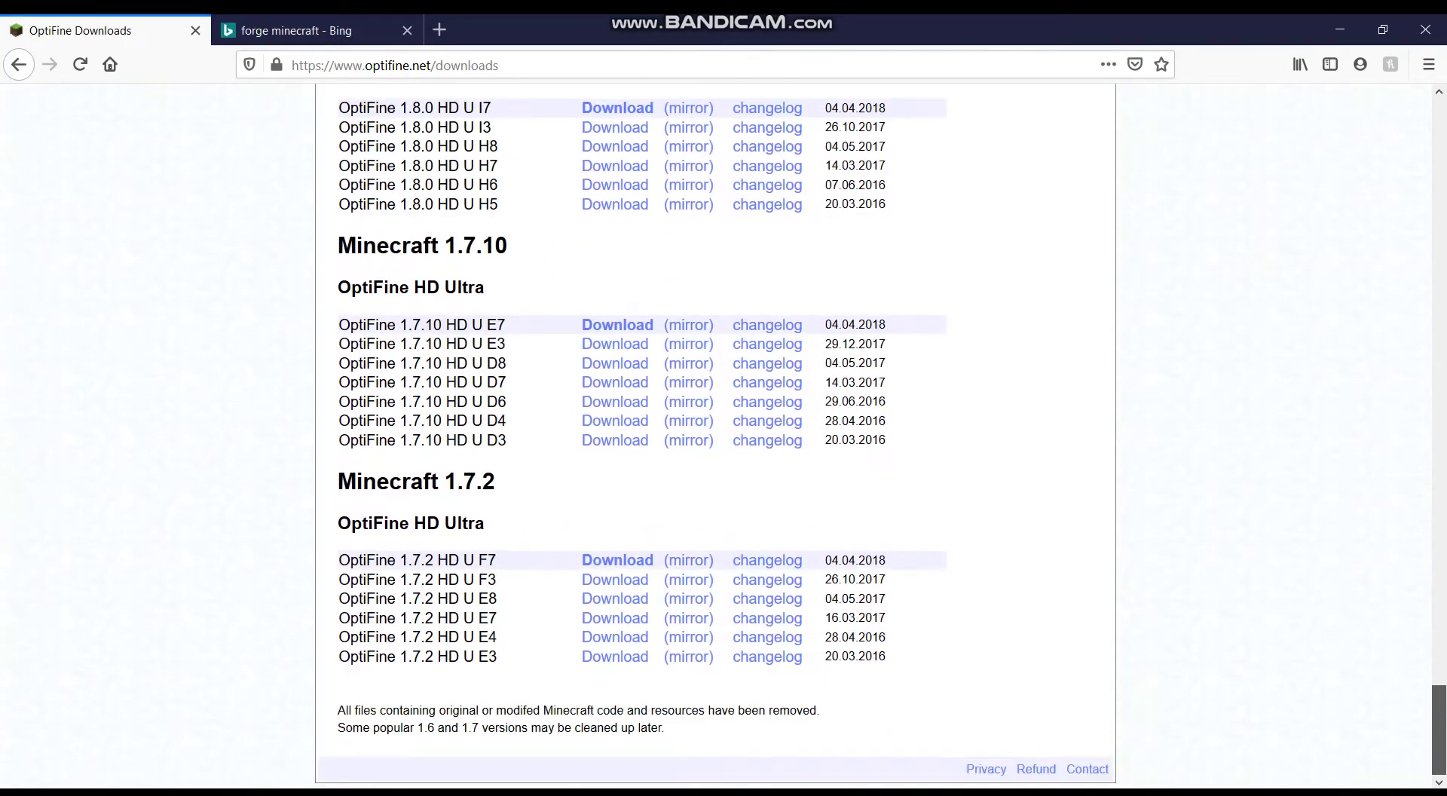
scroll(716, 437, up, 20)
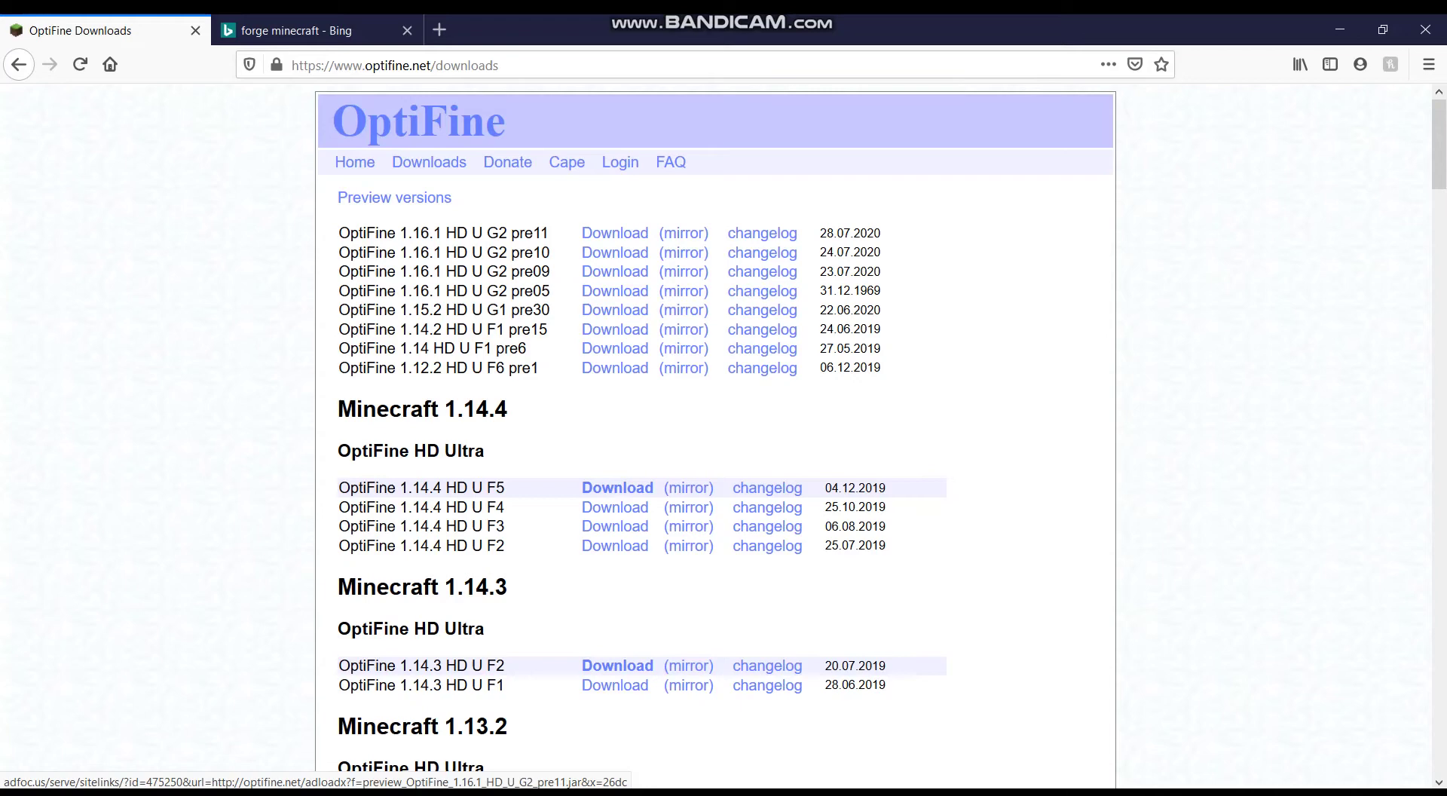
Step: Start the OptiFine 1.16.1 HD U G2 pre11 download, cancel saving the jar, and close the tab
click(615, 233)
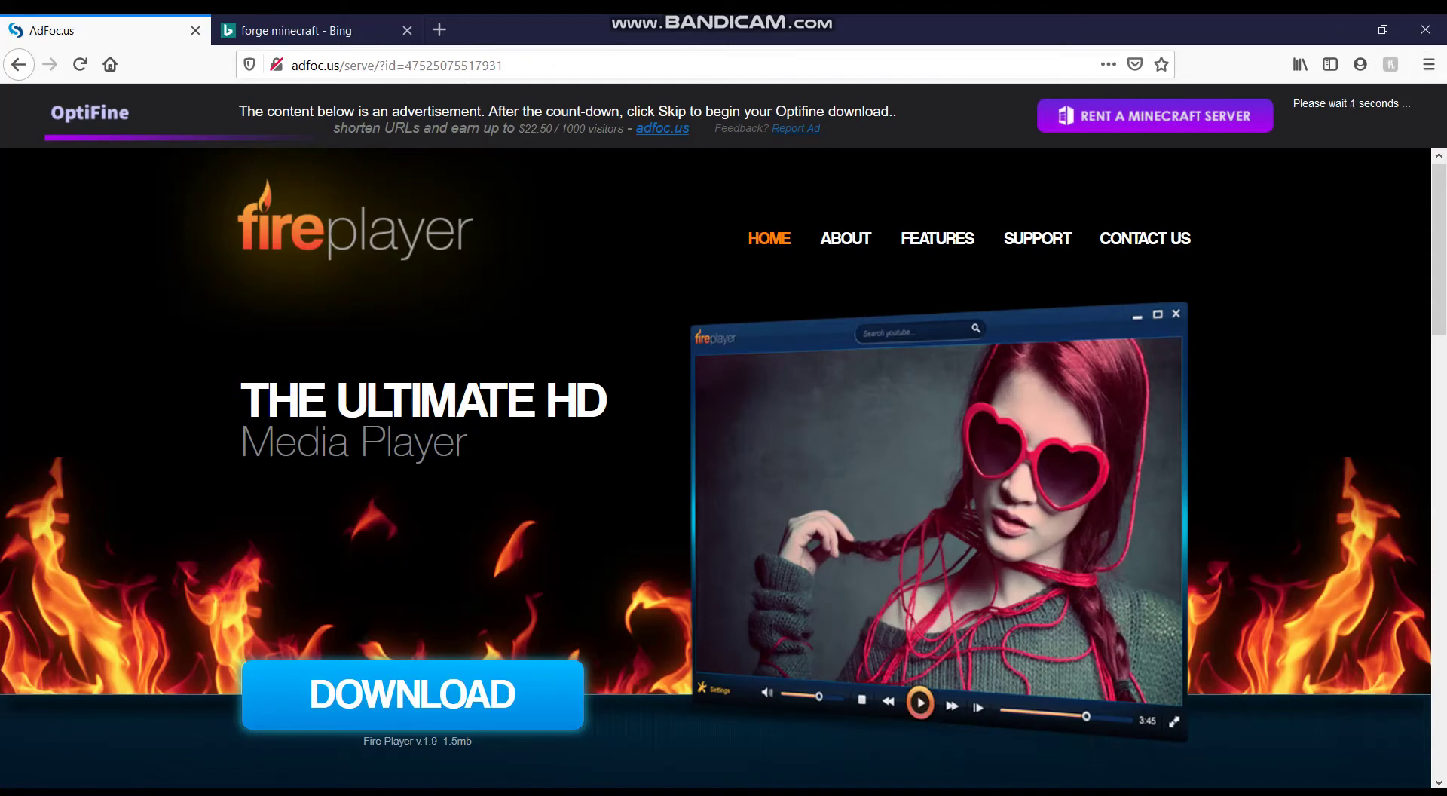
click(1347, 115)
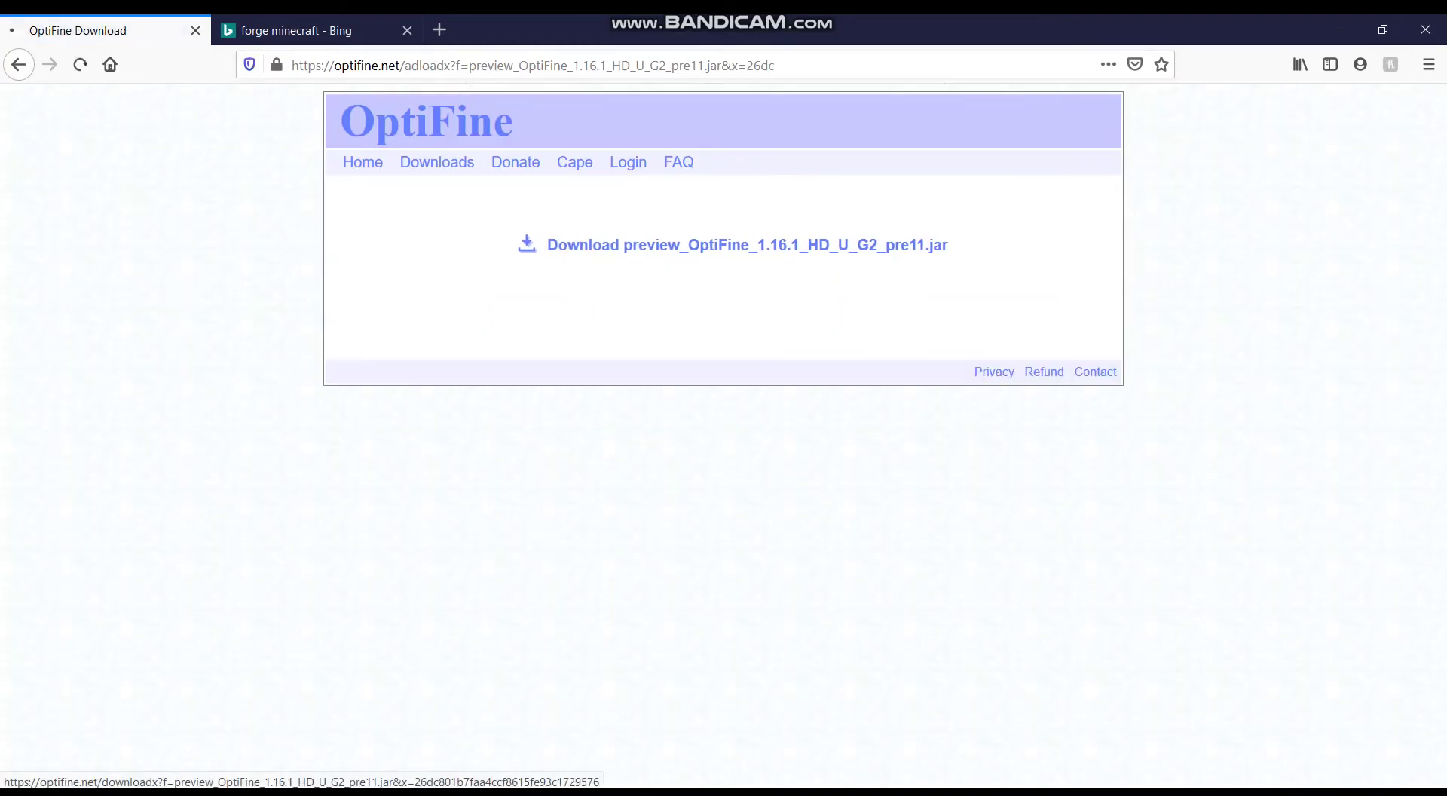
click(746, 245)
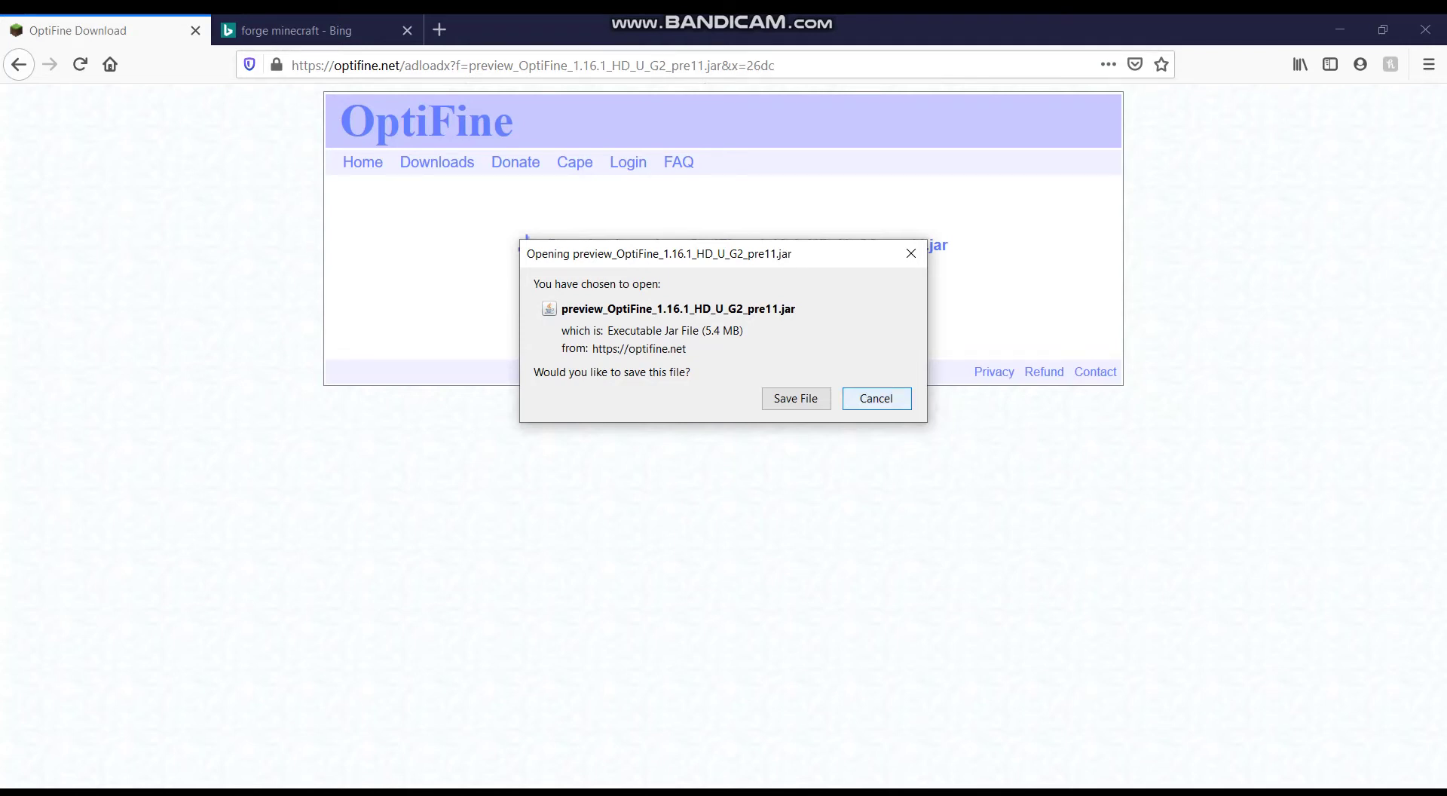
key(Return)
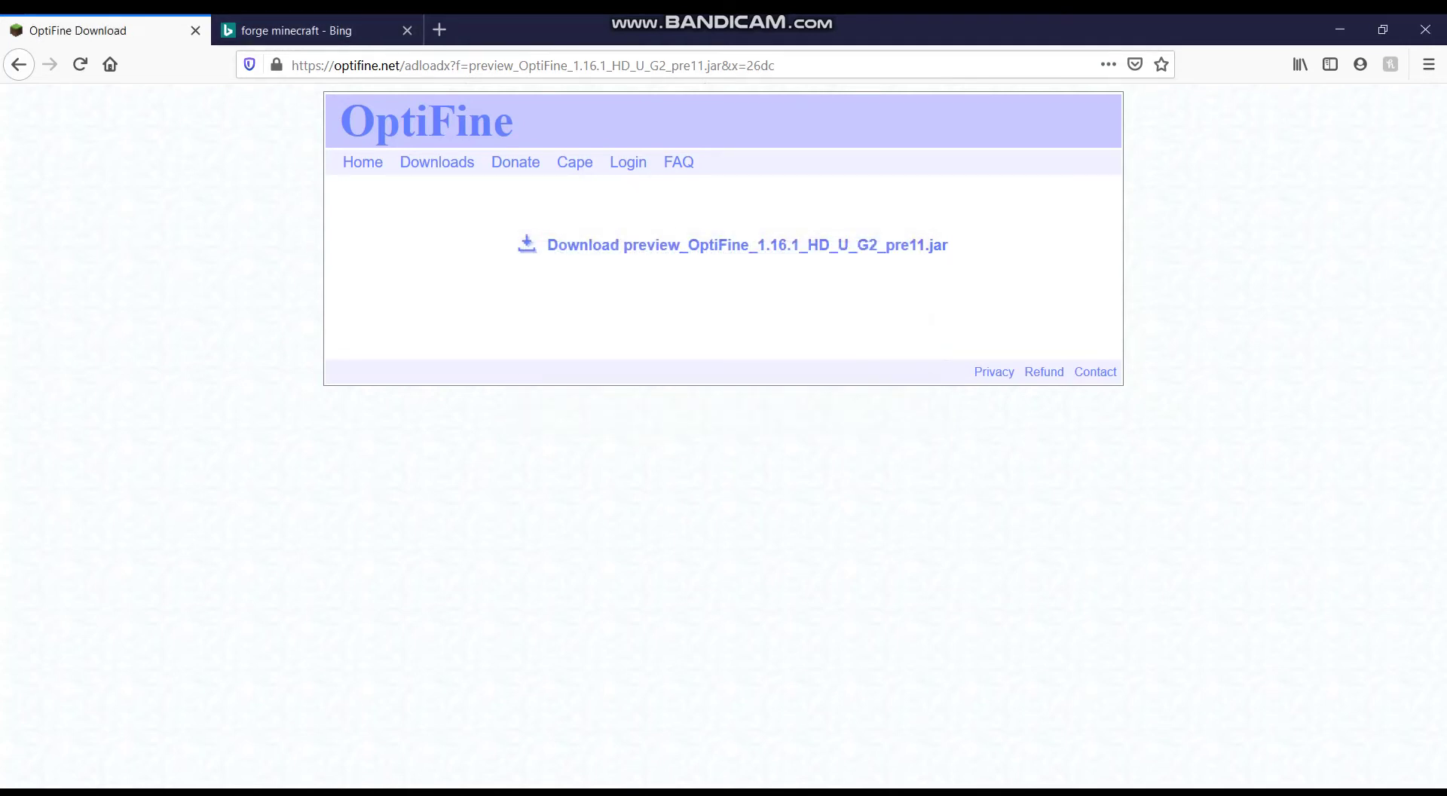
key(ctrl+w)
Step: On the Minecraft Forge site, start the latest 1.16.1 installer download and cancel the save
click(188, 285)
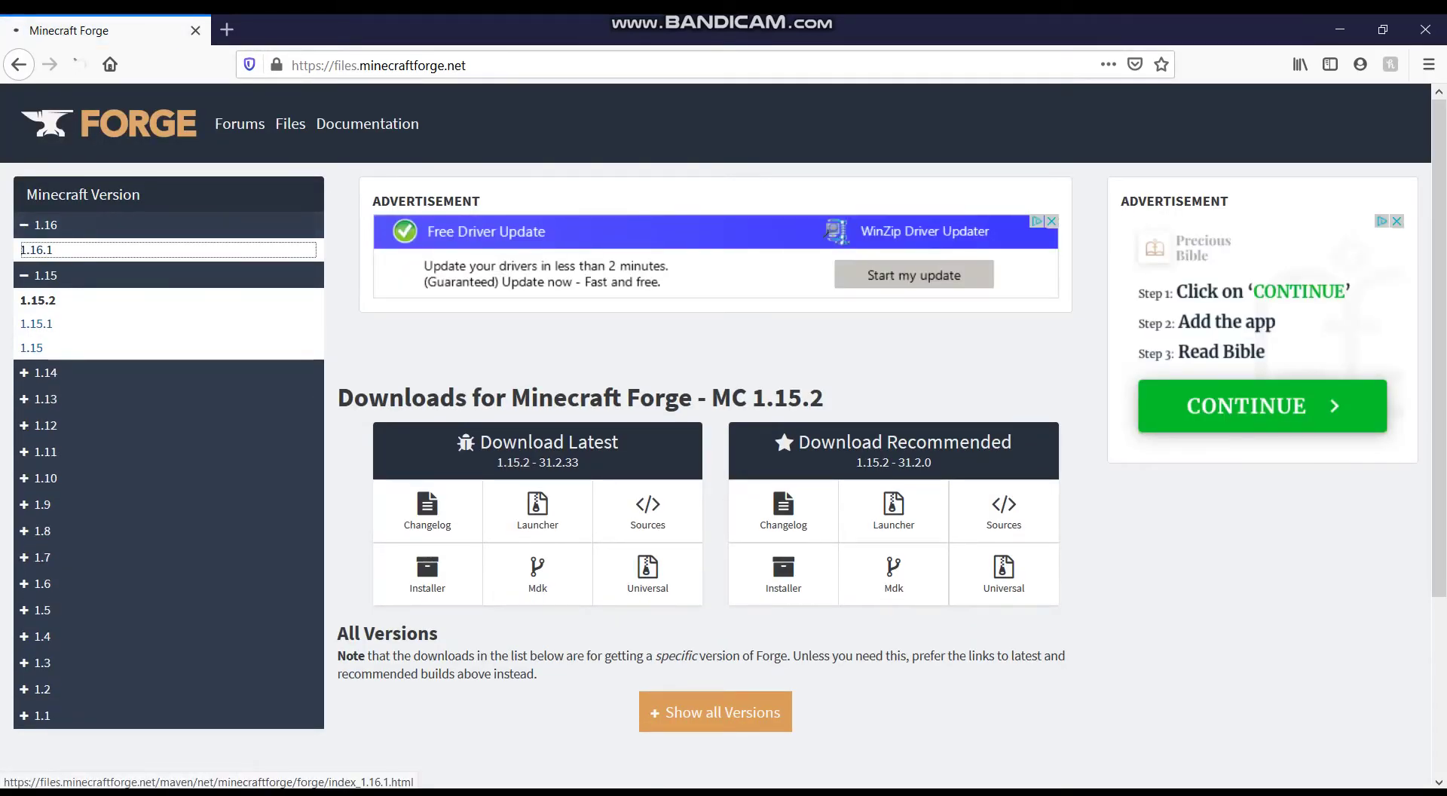
click(37, 250)
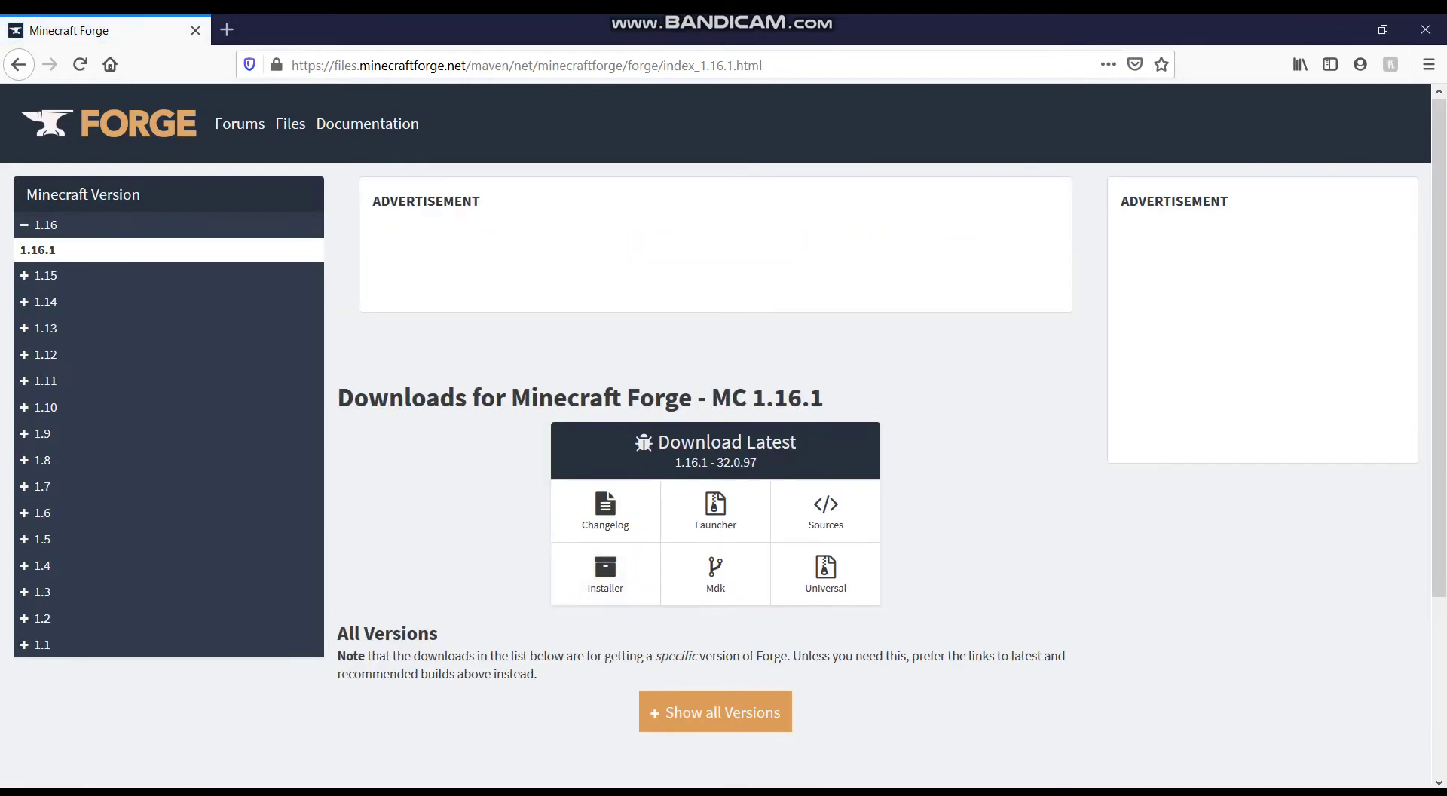
click(605, 607)
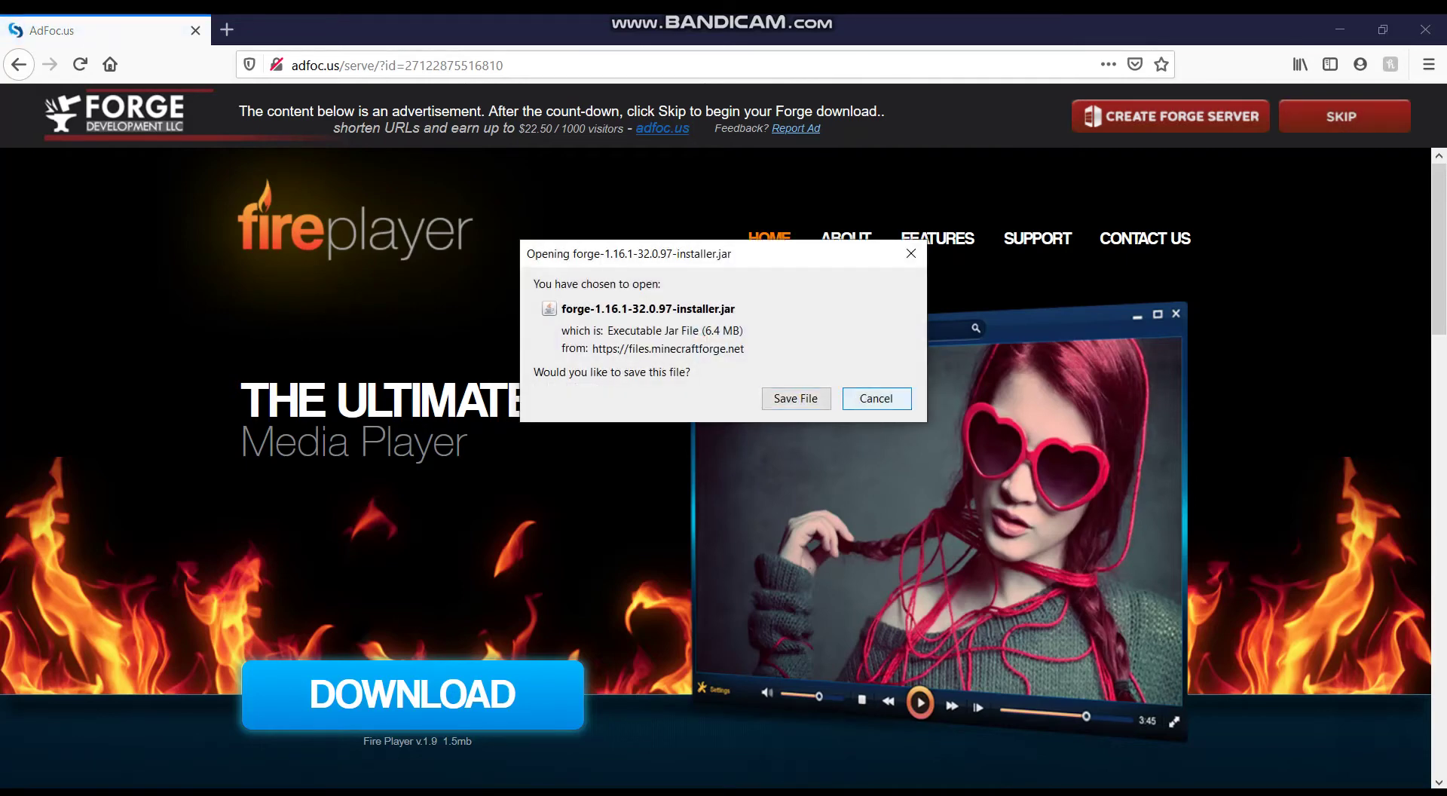
click(876, 398)
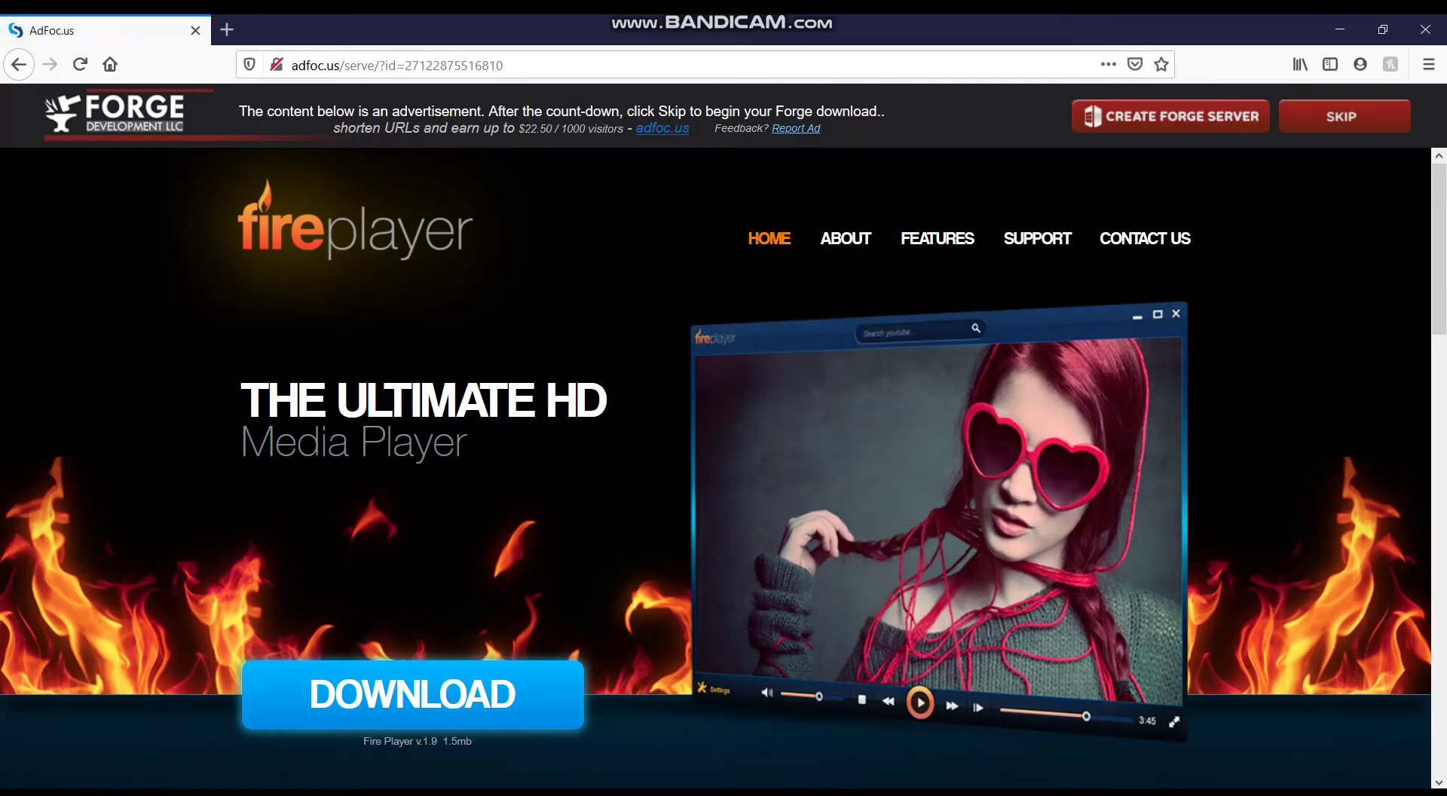
Step: Close the ad tab, minimize Firefox and Bandicam, and close File Explorer and Discord
click(227, 30)
click(195, 30)
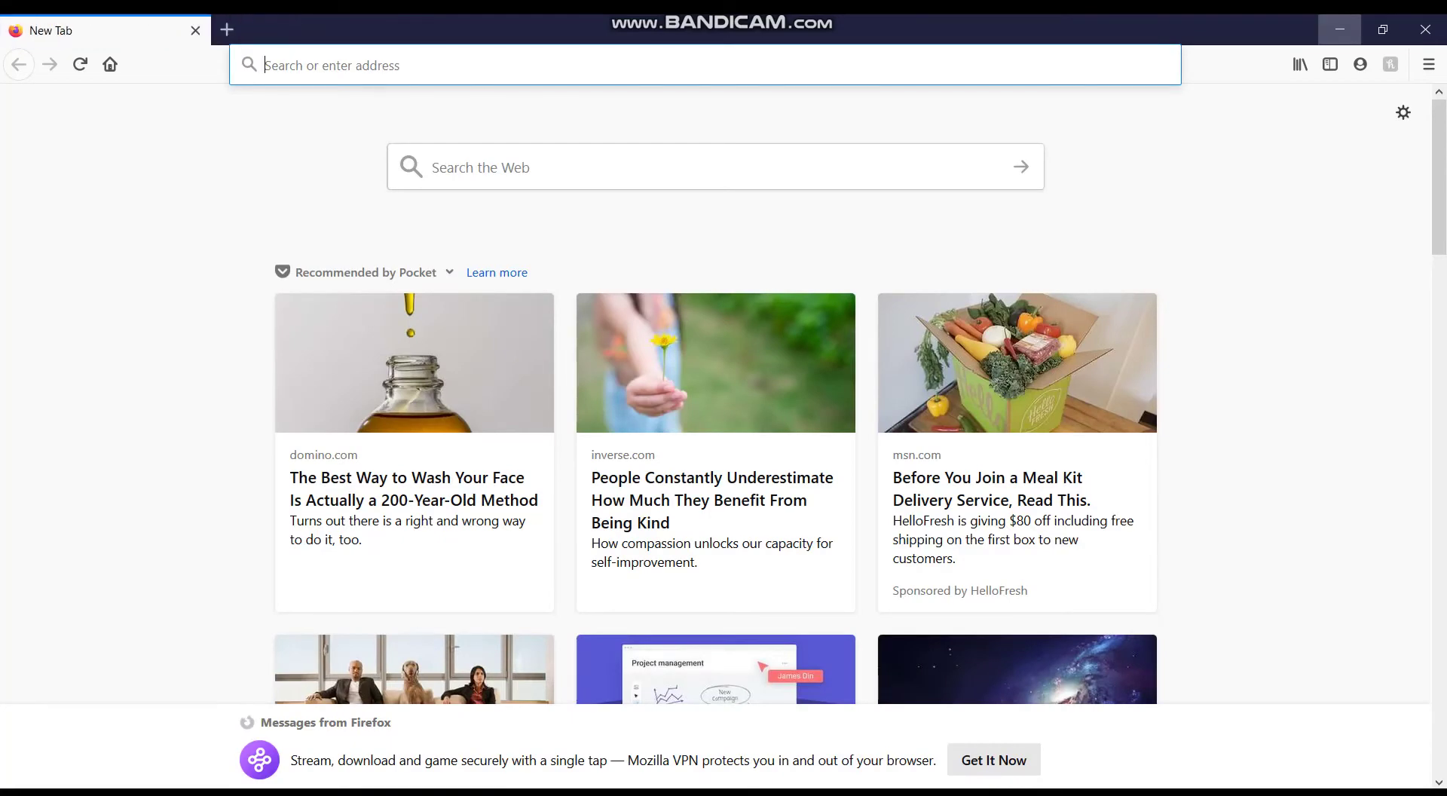
click(1340, 30)
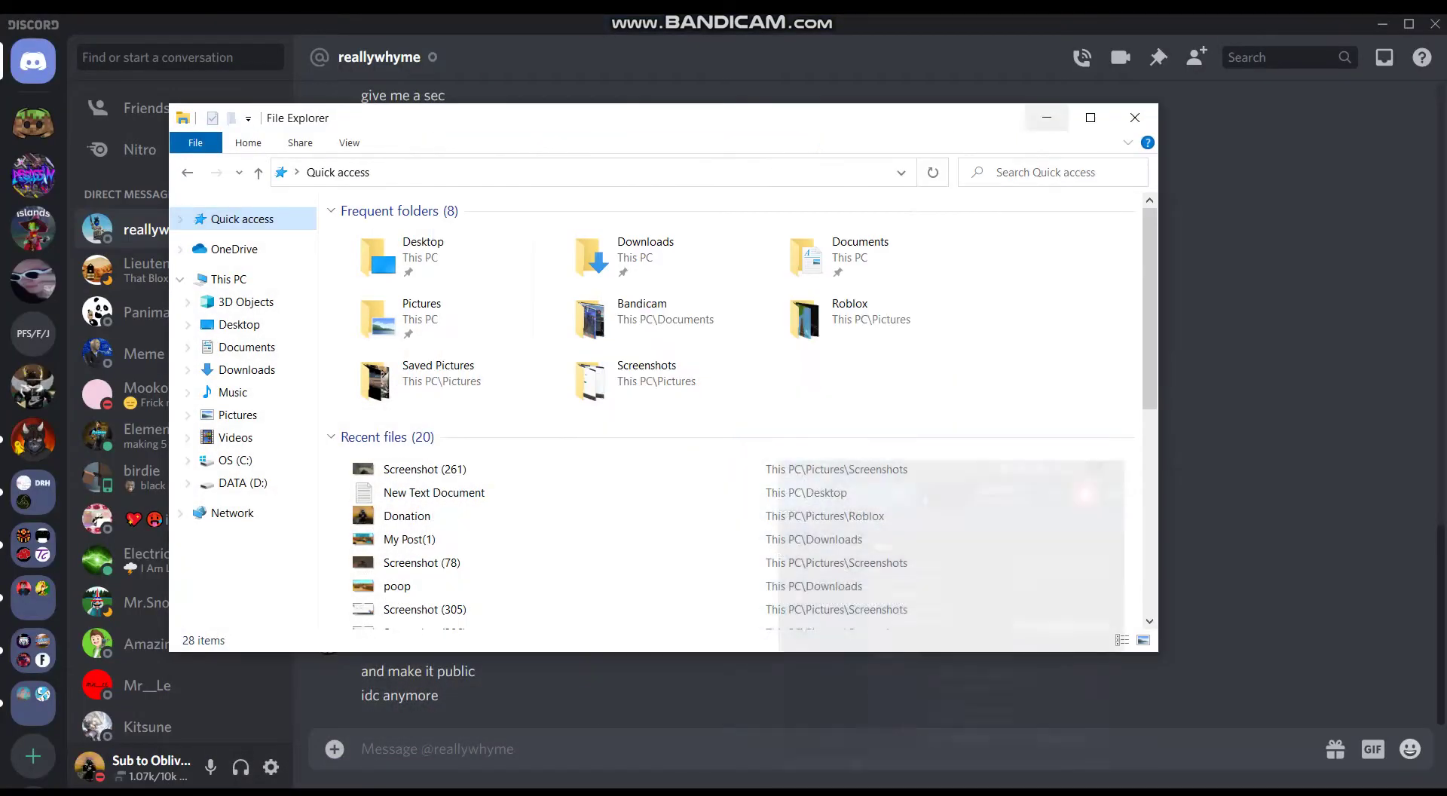
click(967, 146)
click(1135, 118)
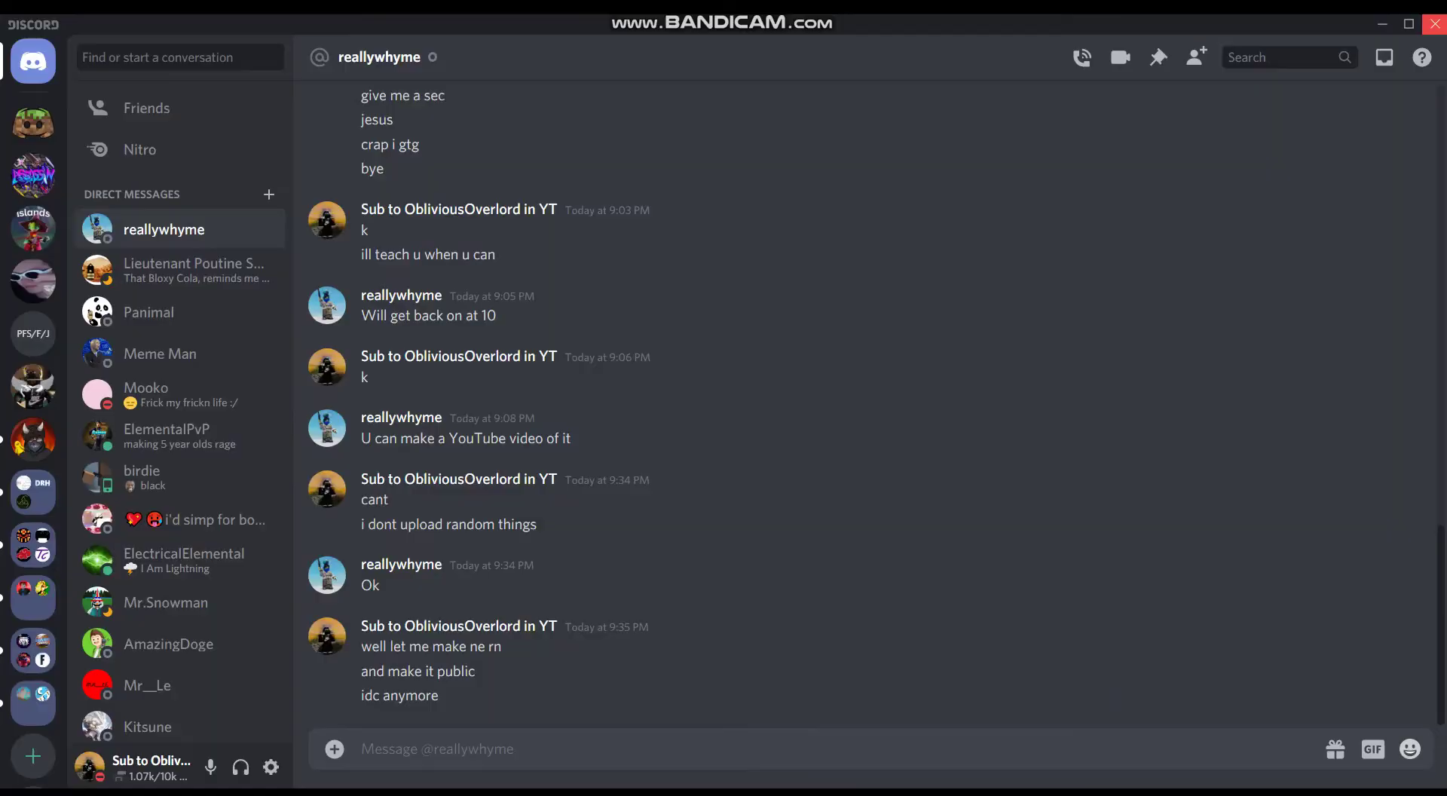
click(1435, 24)
key(alt+Tab)
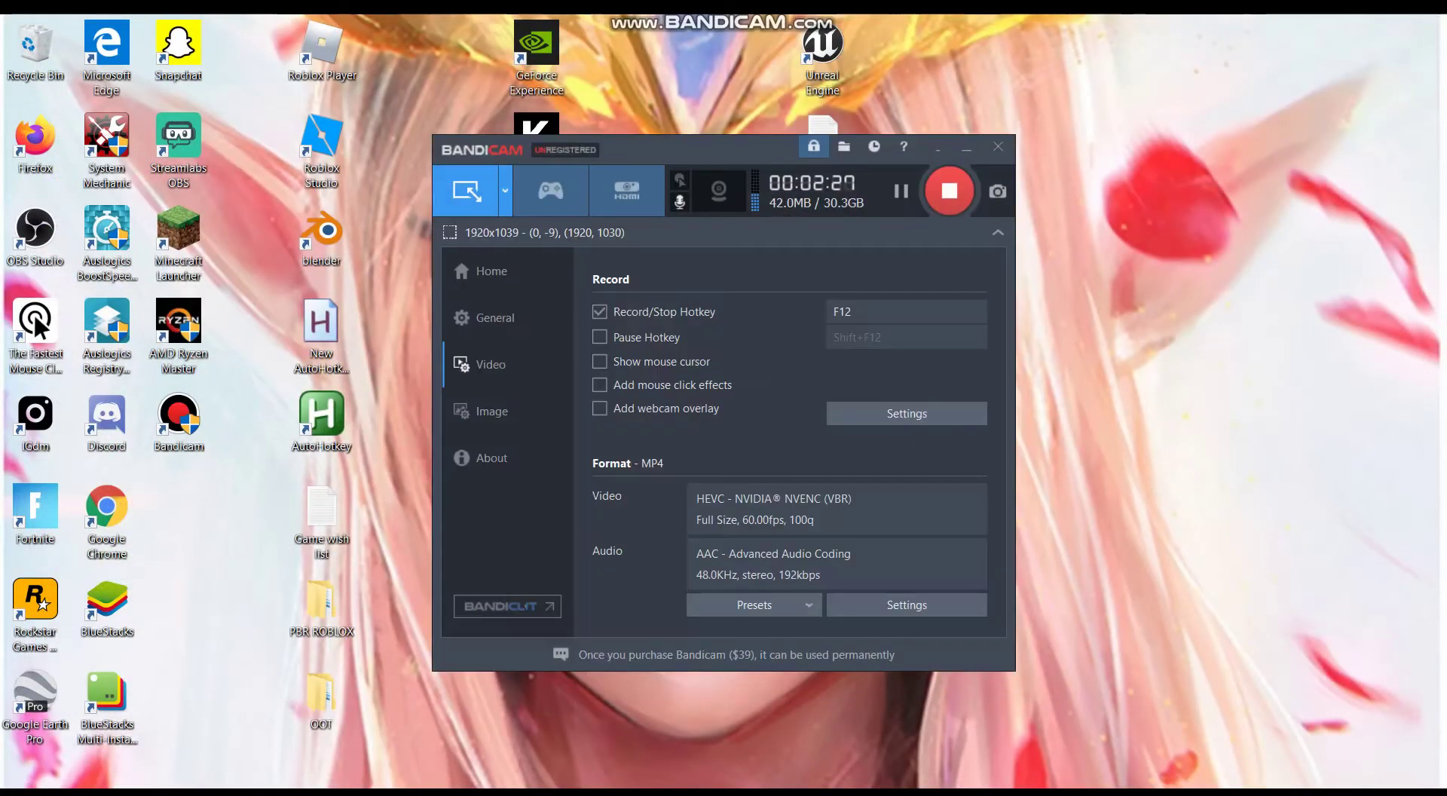
click(967, 146)
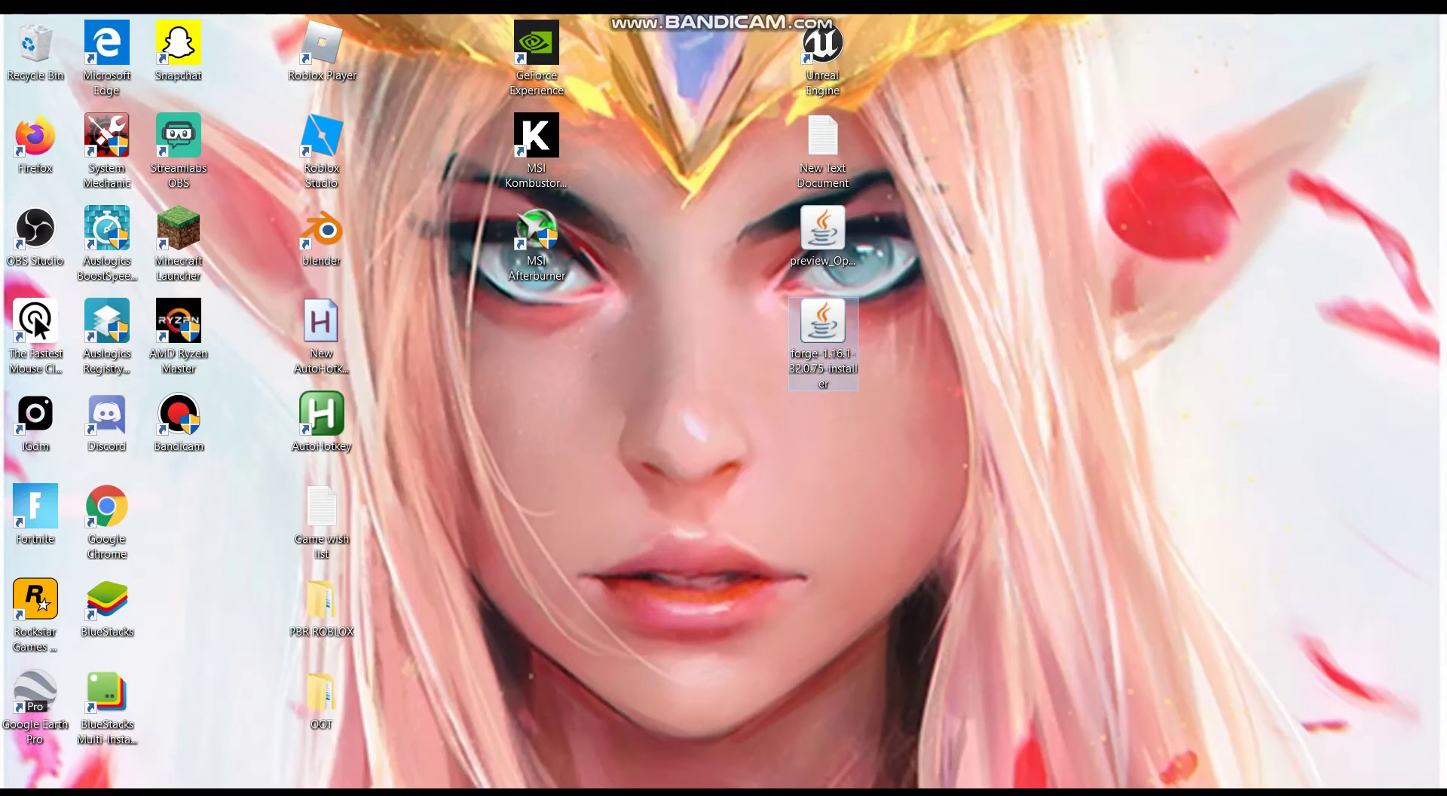
Step: Browse Downloads in a new File Explorer window and launch the Forge 1.16.1 installer
key(super+e)
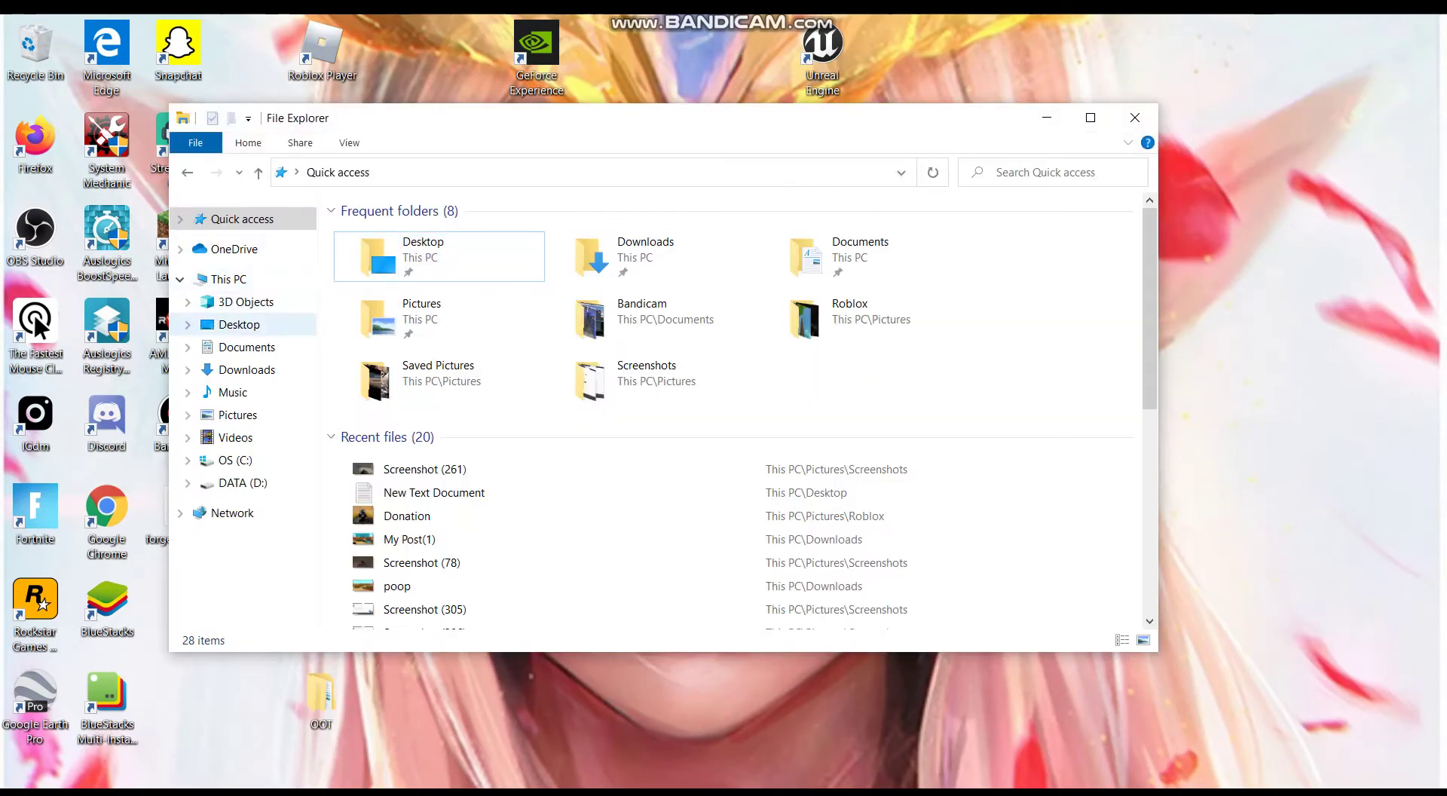
click(246, 369)
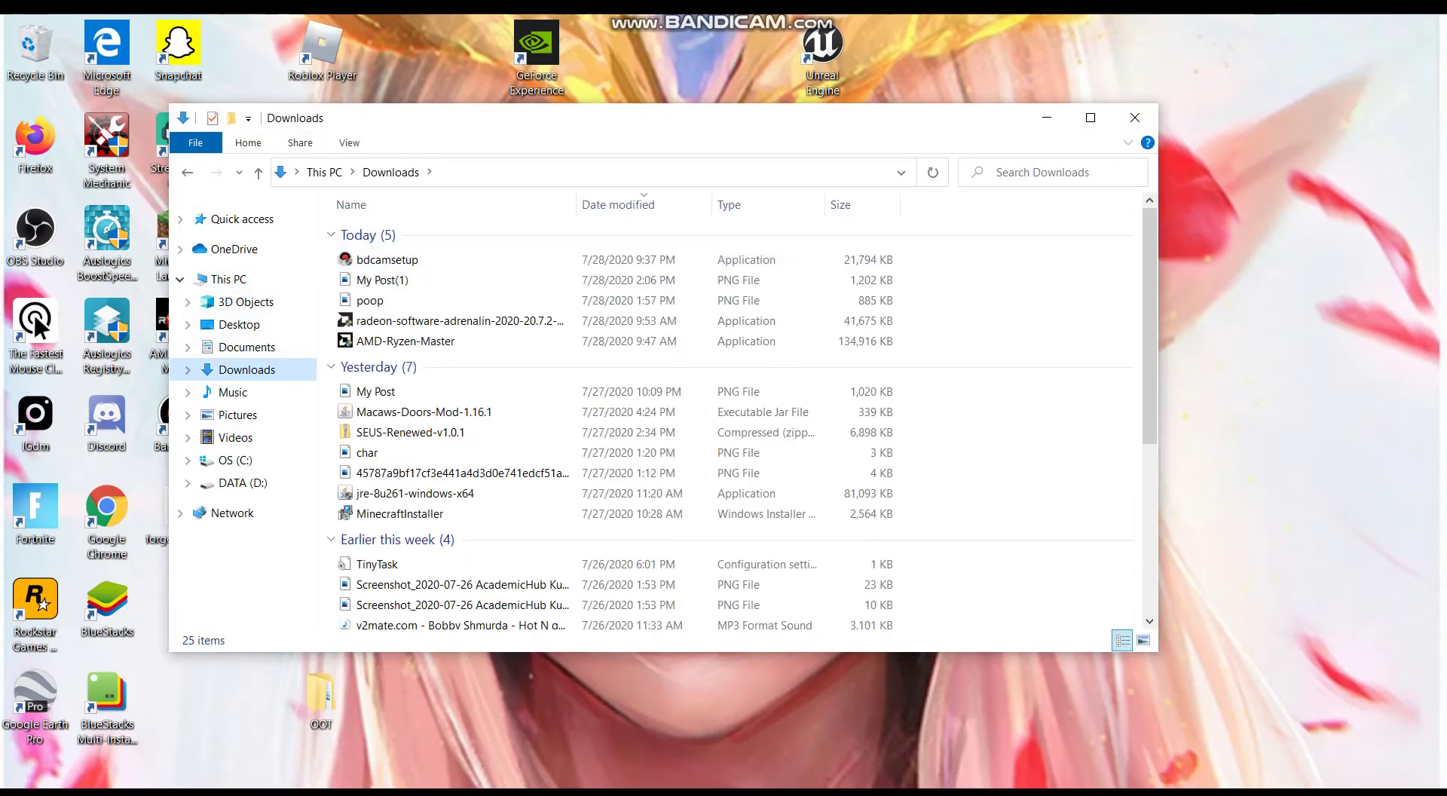
click(387, 260)
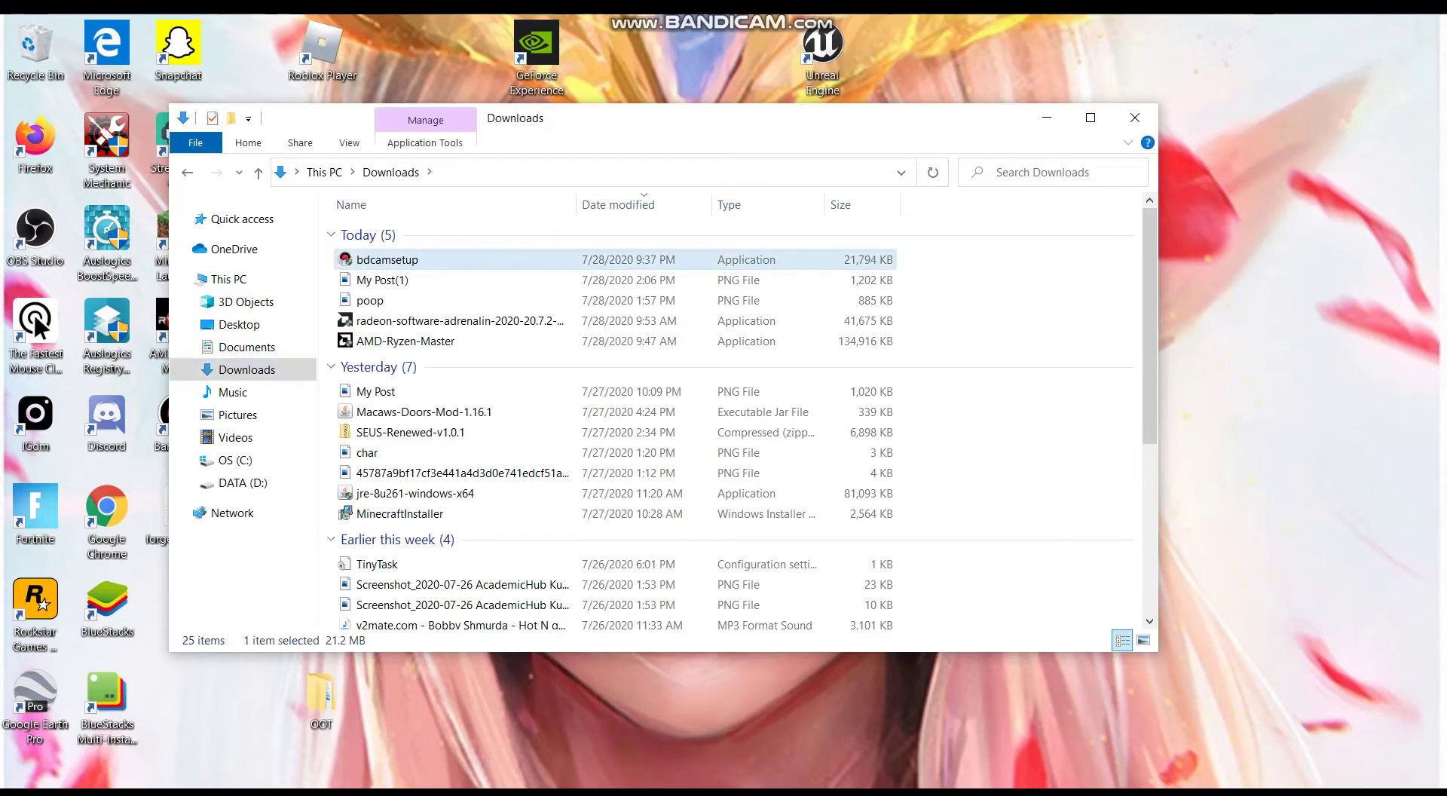
click(382, 280)
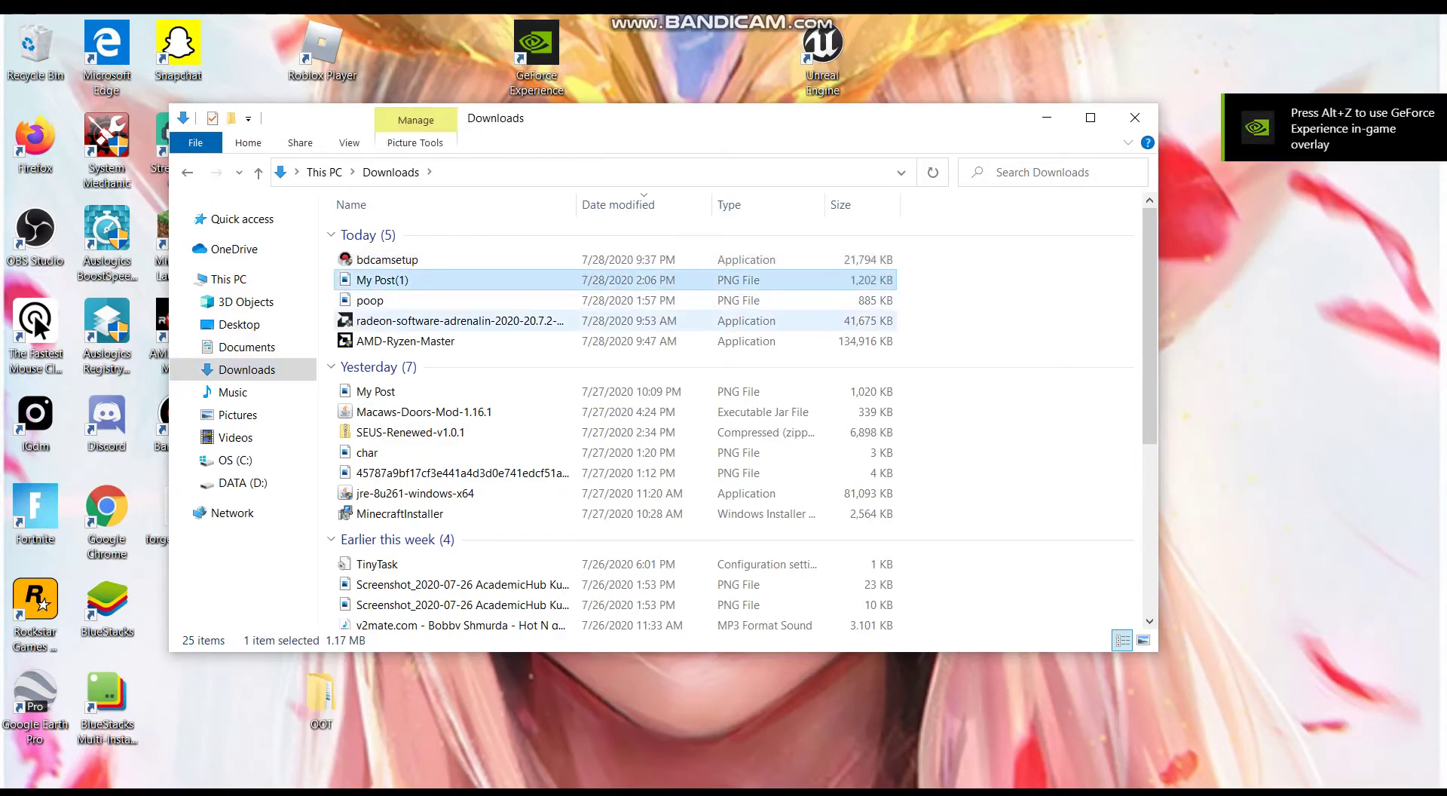
click(423, 411)
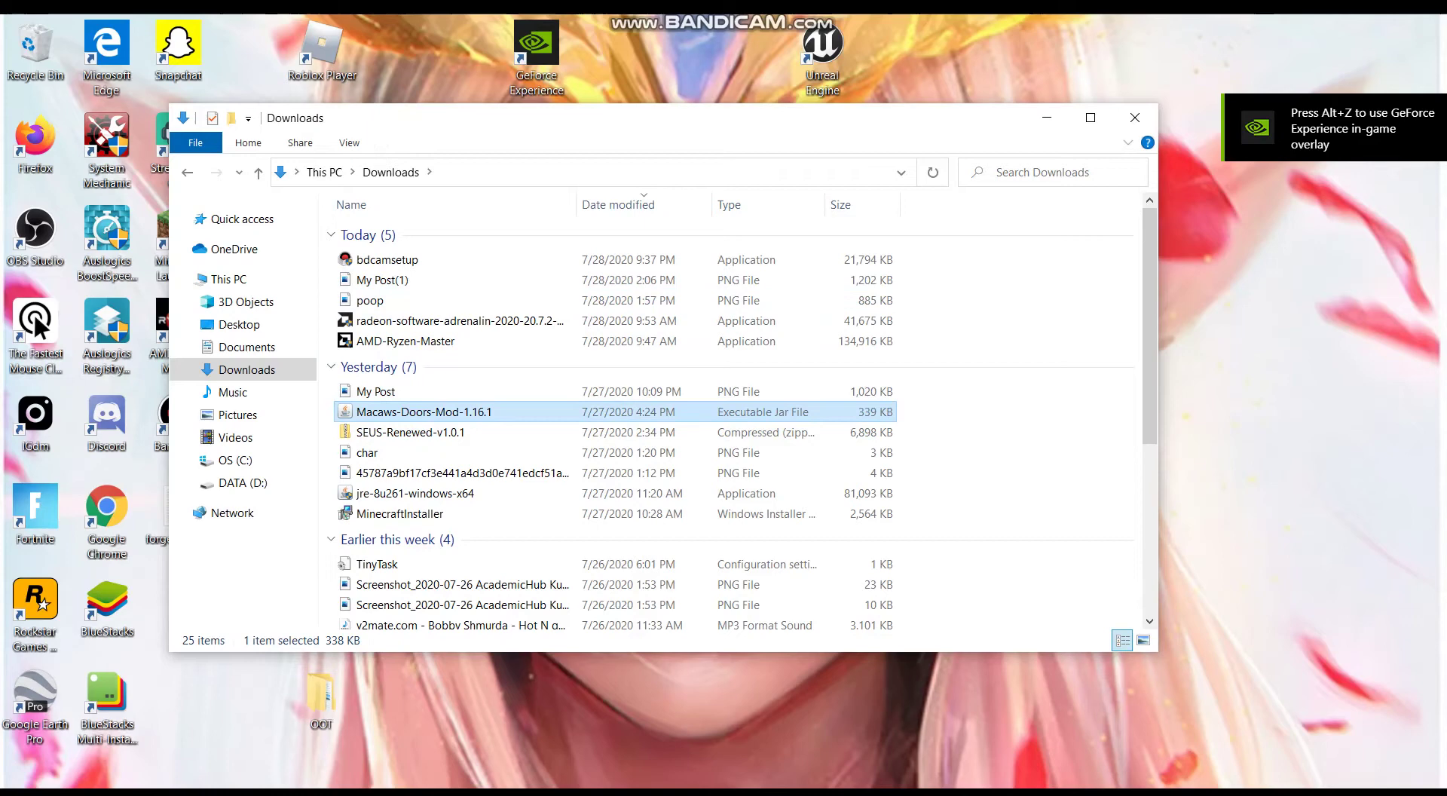
drag(452, 412, 1236, 391)
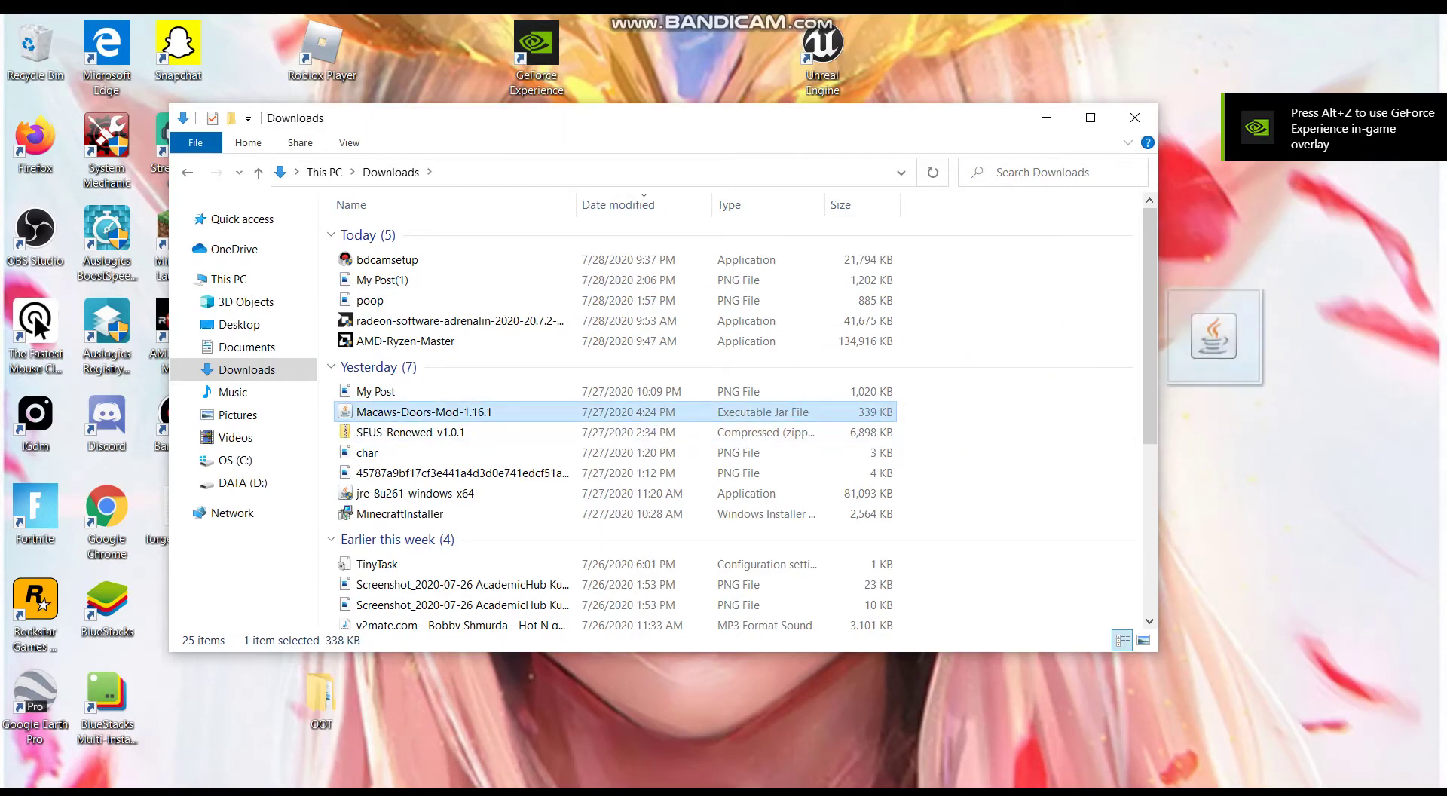
drag(1214, 336, 716, 367)
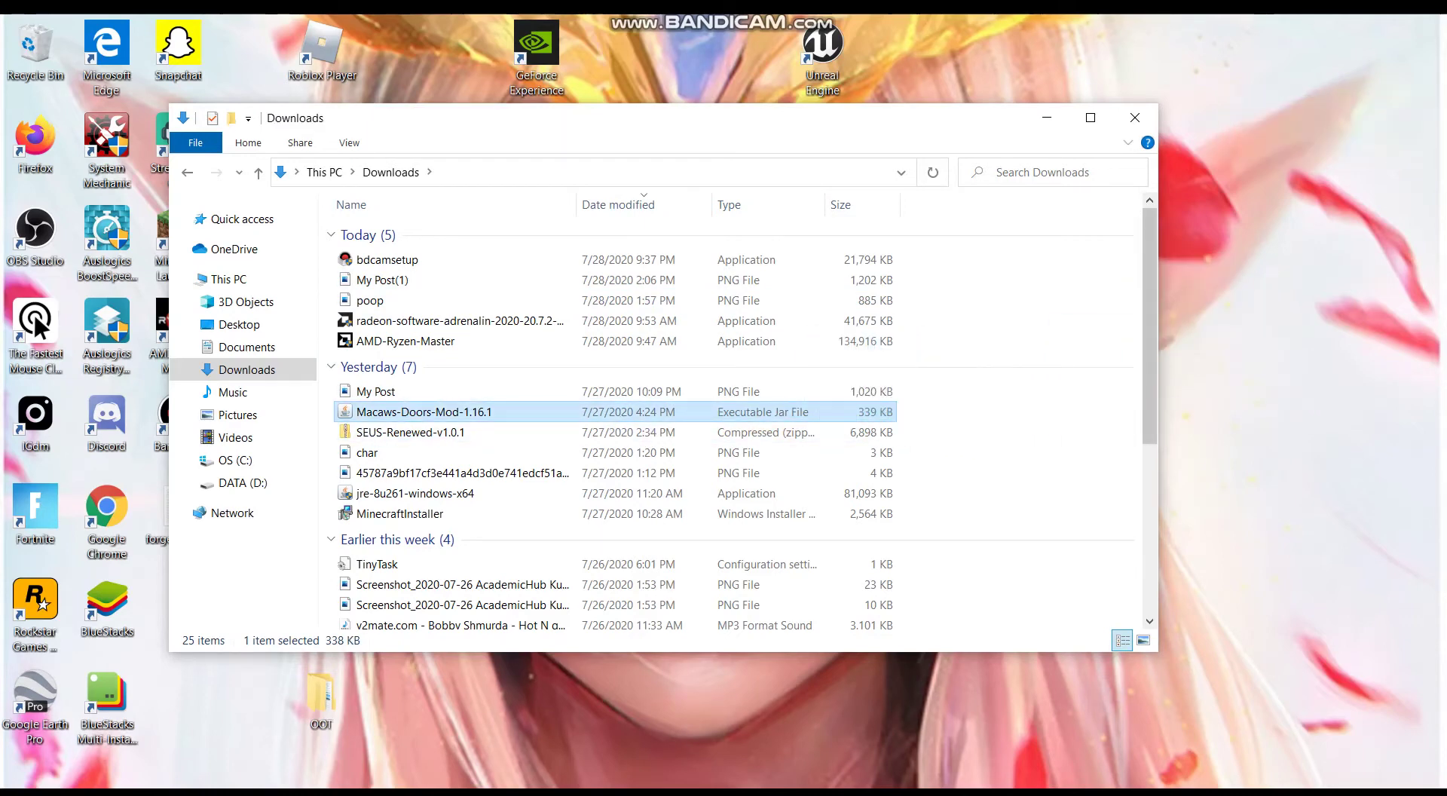
key(Return)
Step: Cancel the Forge installer, minimize Bandicam, and open File Explorer at Quick access
click(1134, 117)
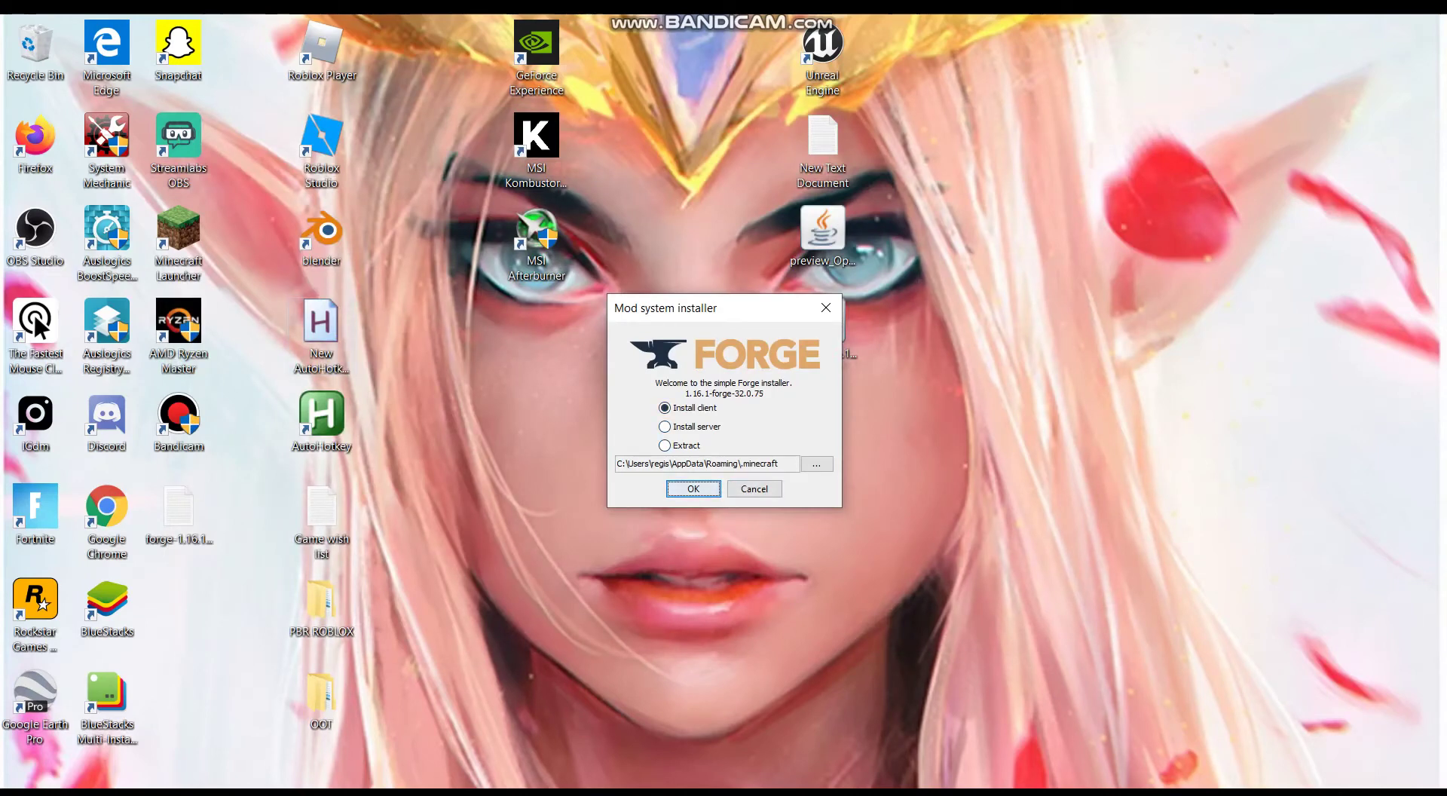
click(754, 488)
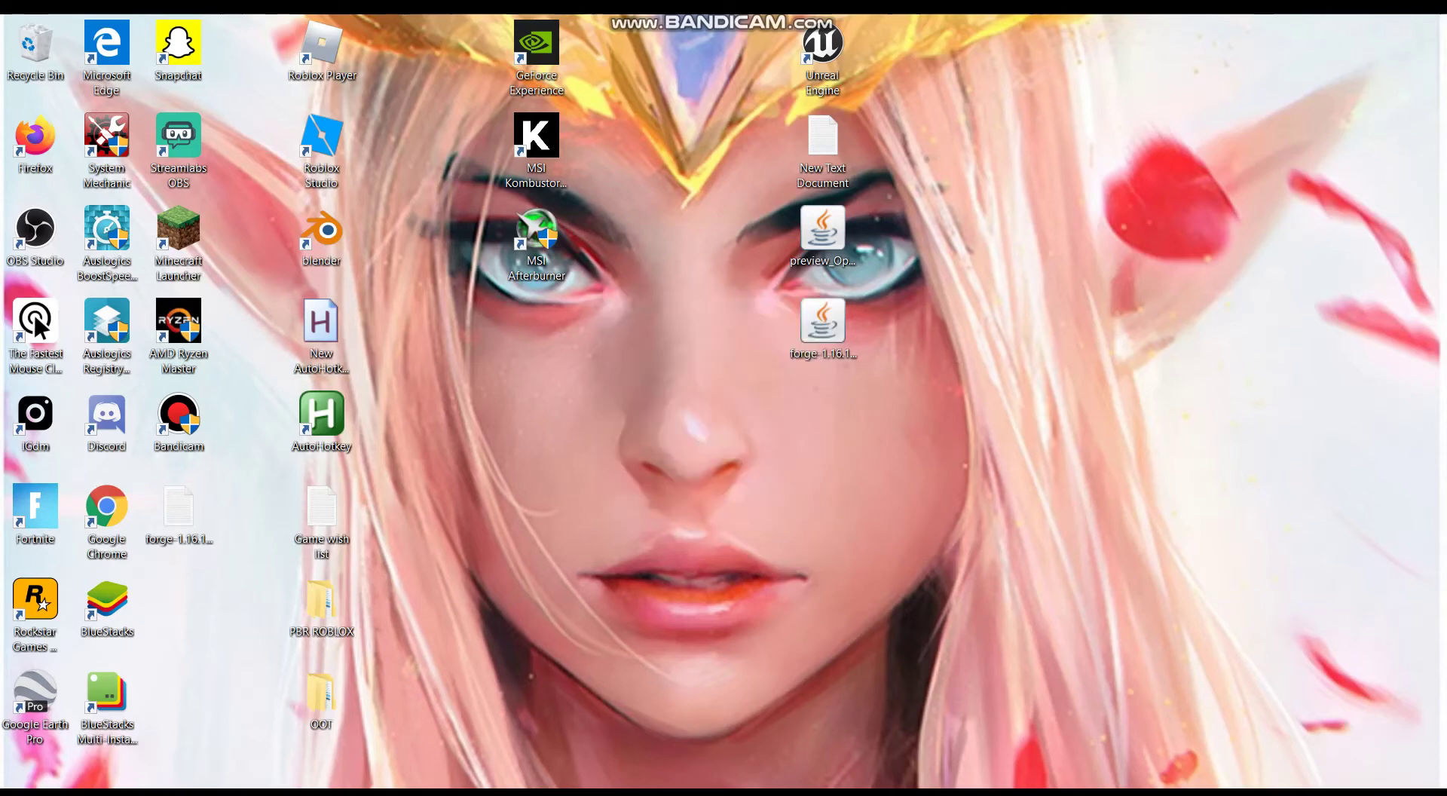
key(alt+Tab)
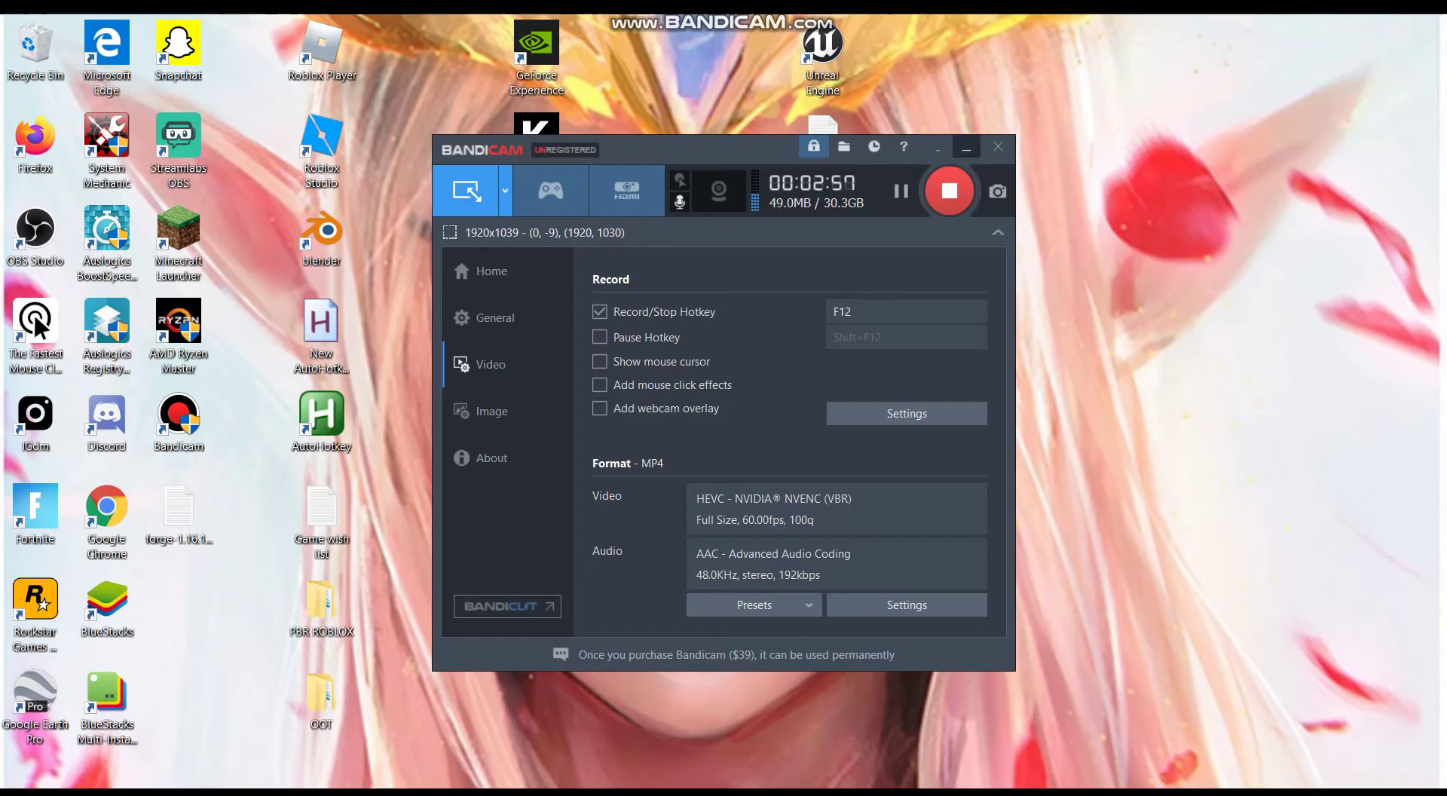
click(966, 147)
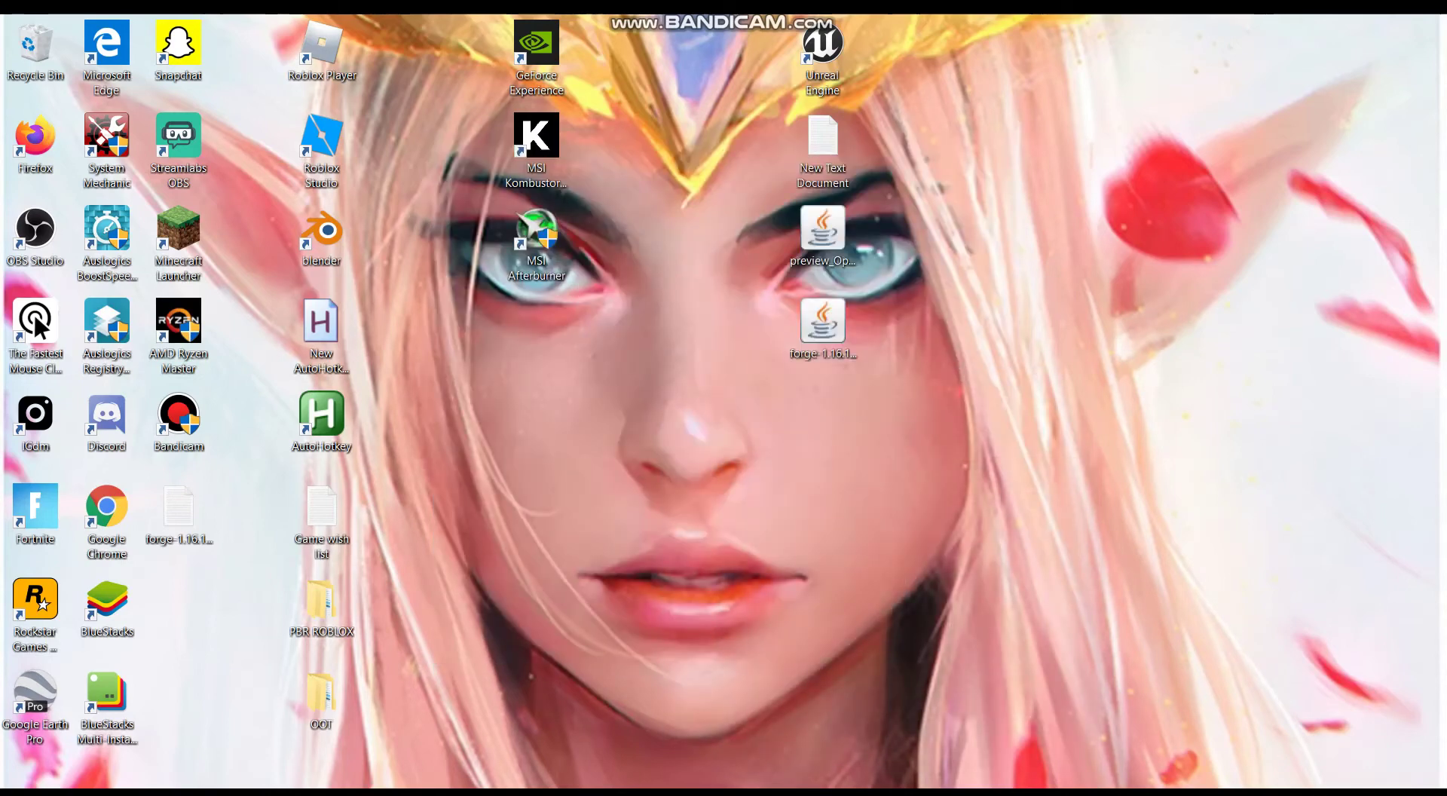
key(super+e)
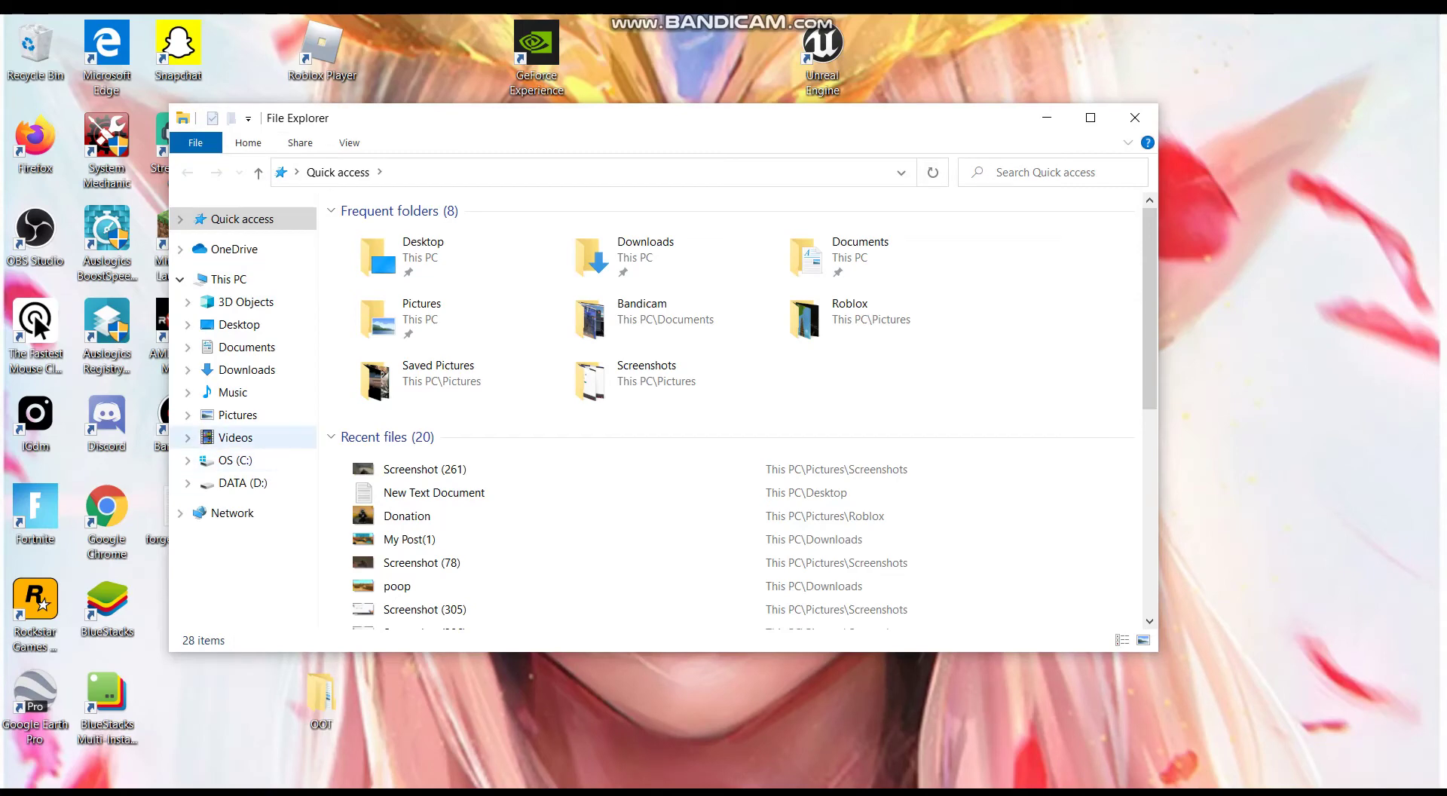
Step: Enter %appdata% in the address bar, then open .minecraft and its shaderpacks folder
click(228, 278)
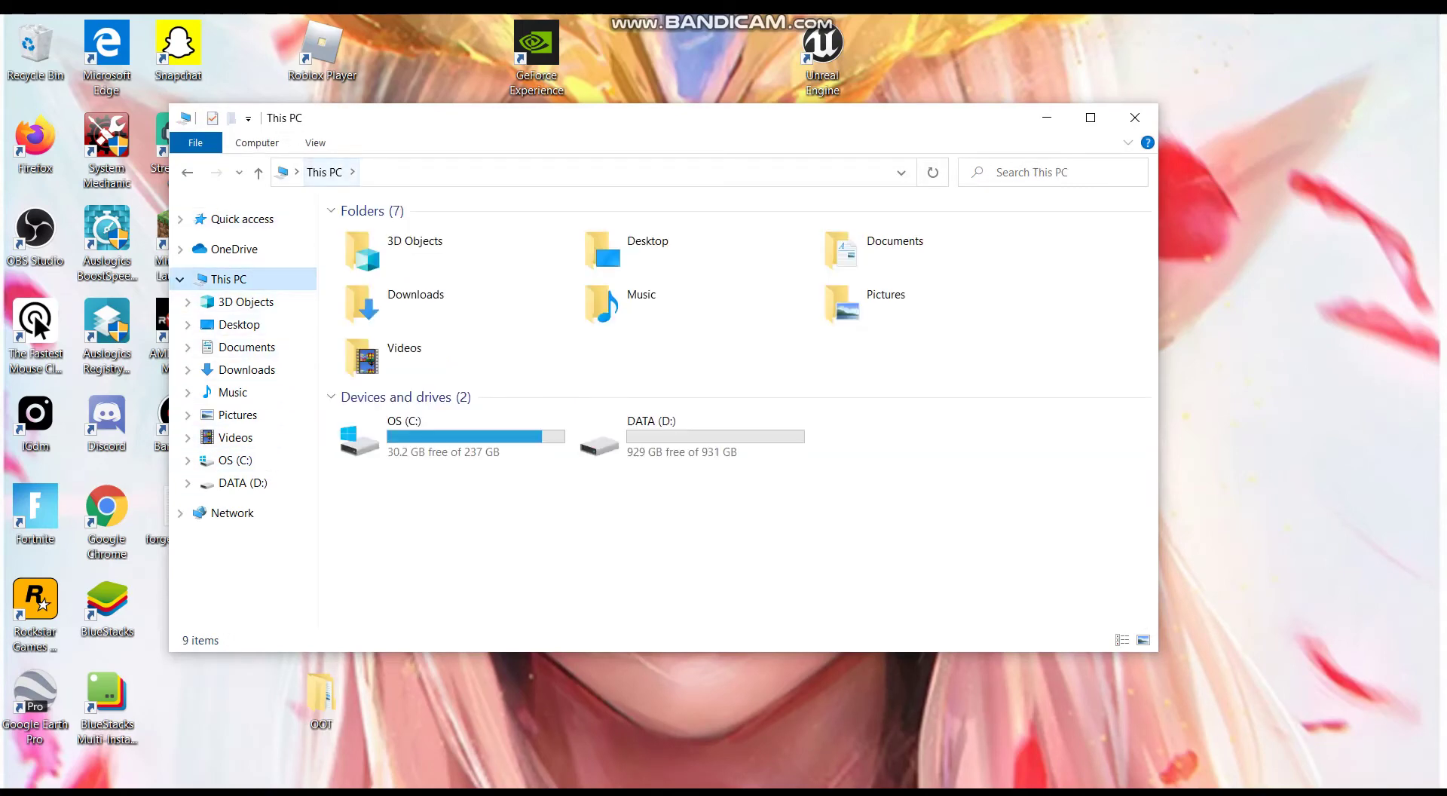
key(alt+d)
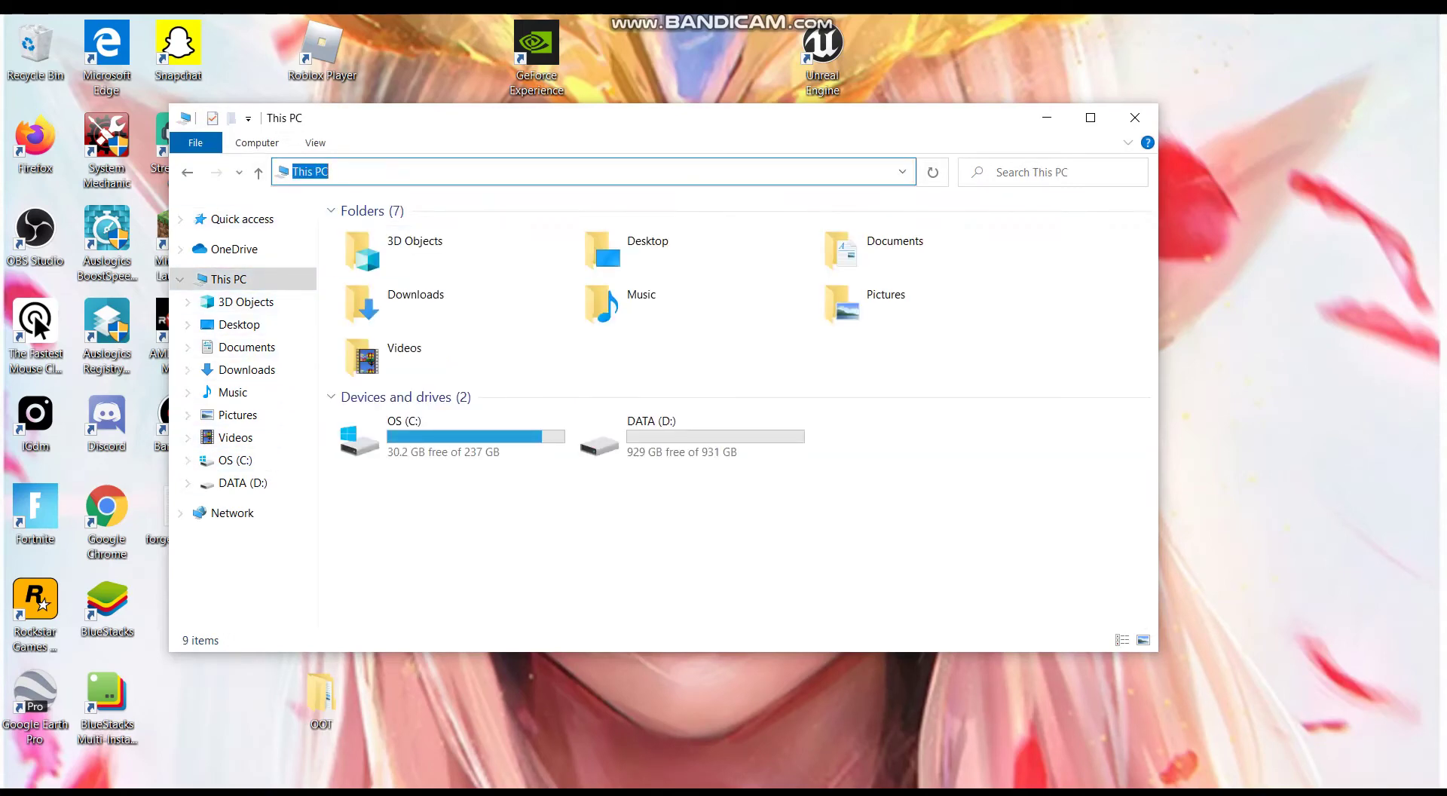
key(BackSpace)
text(%)
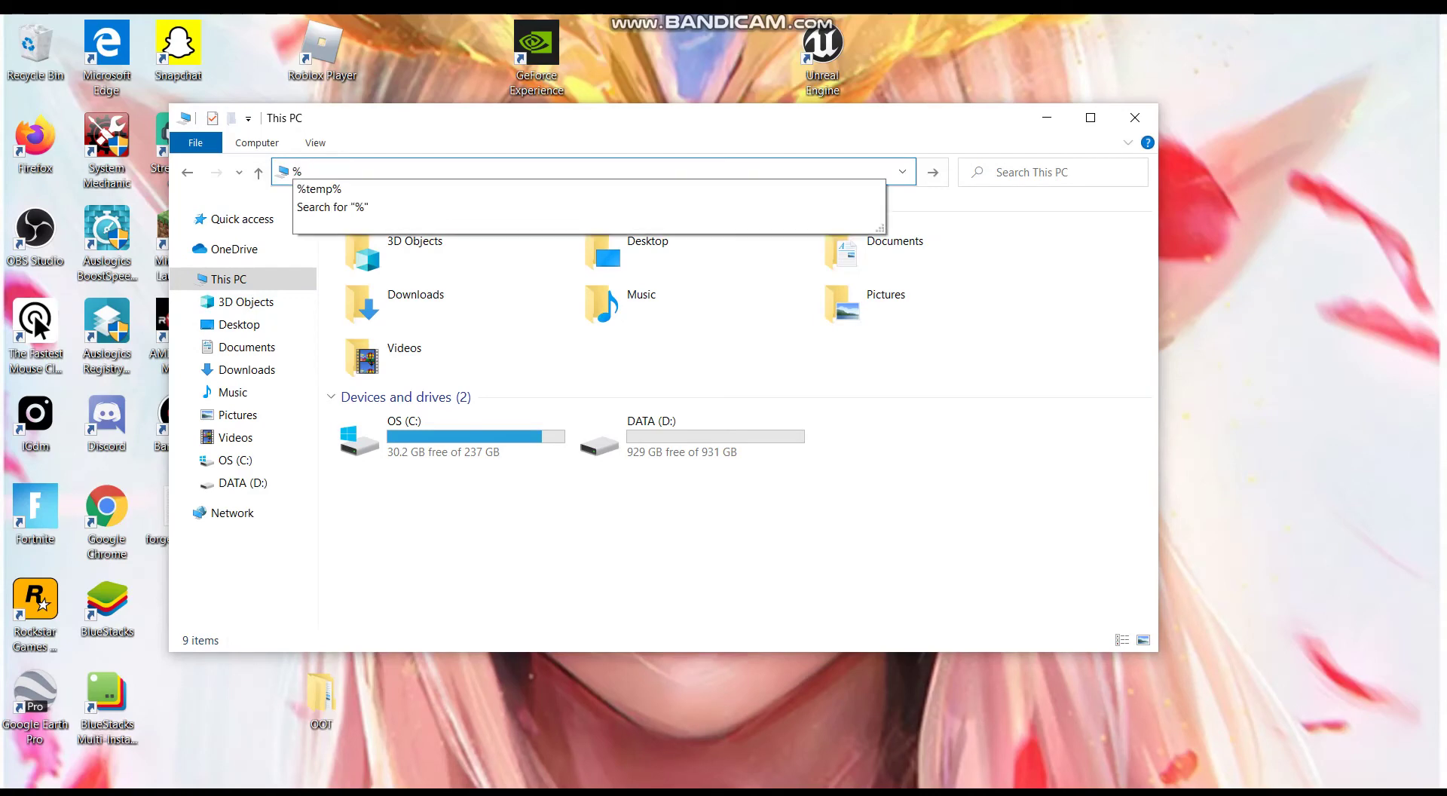
text(appdata%)
key(Return)
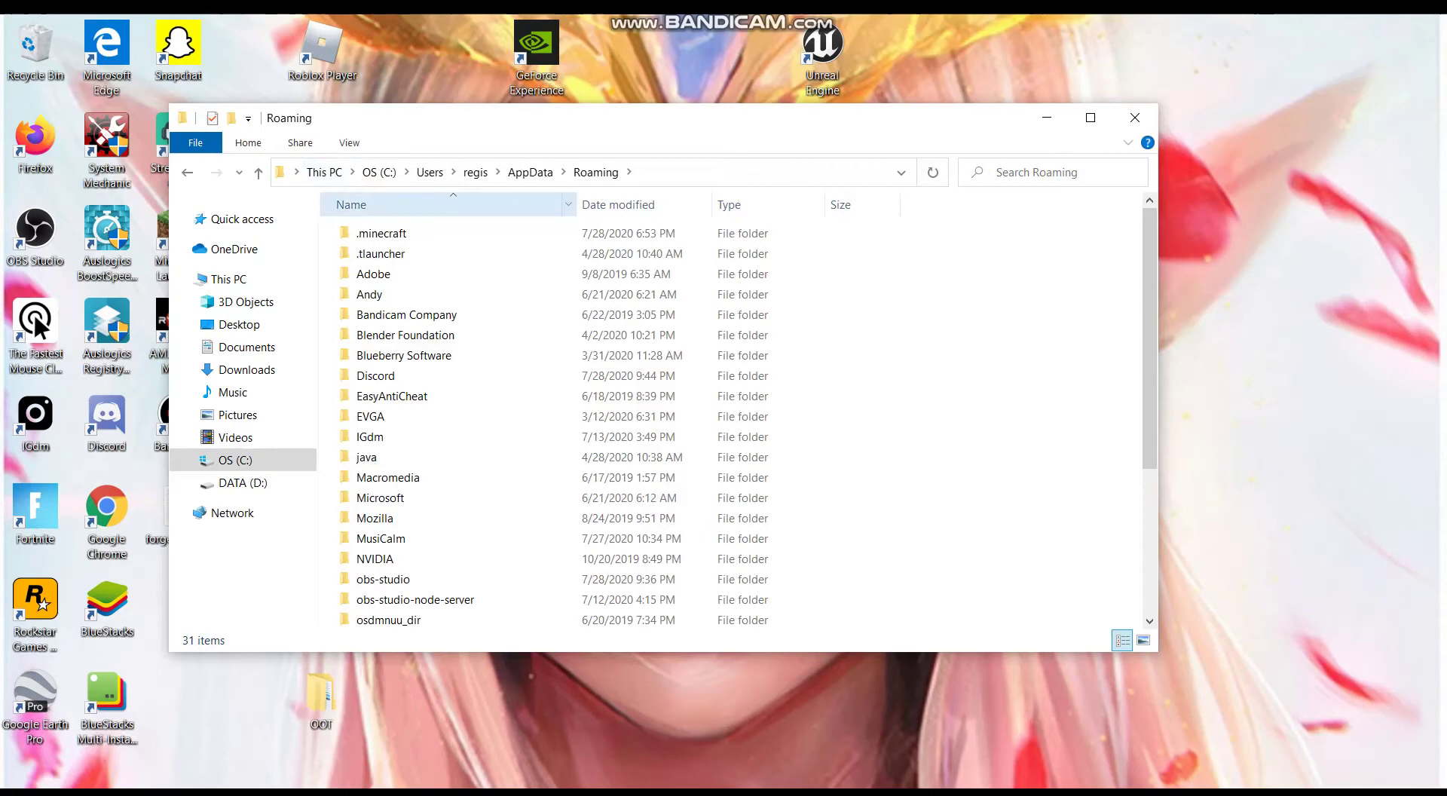
double_click(381, 233)
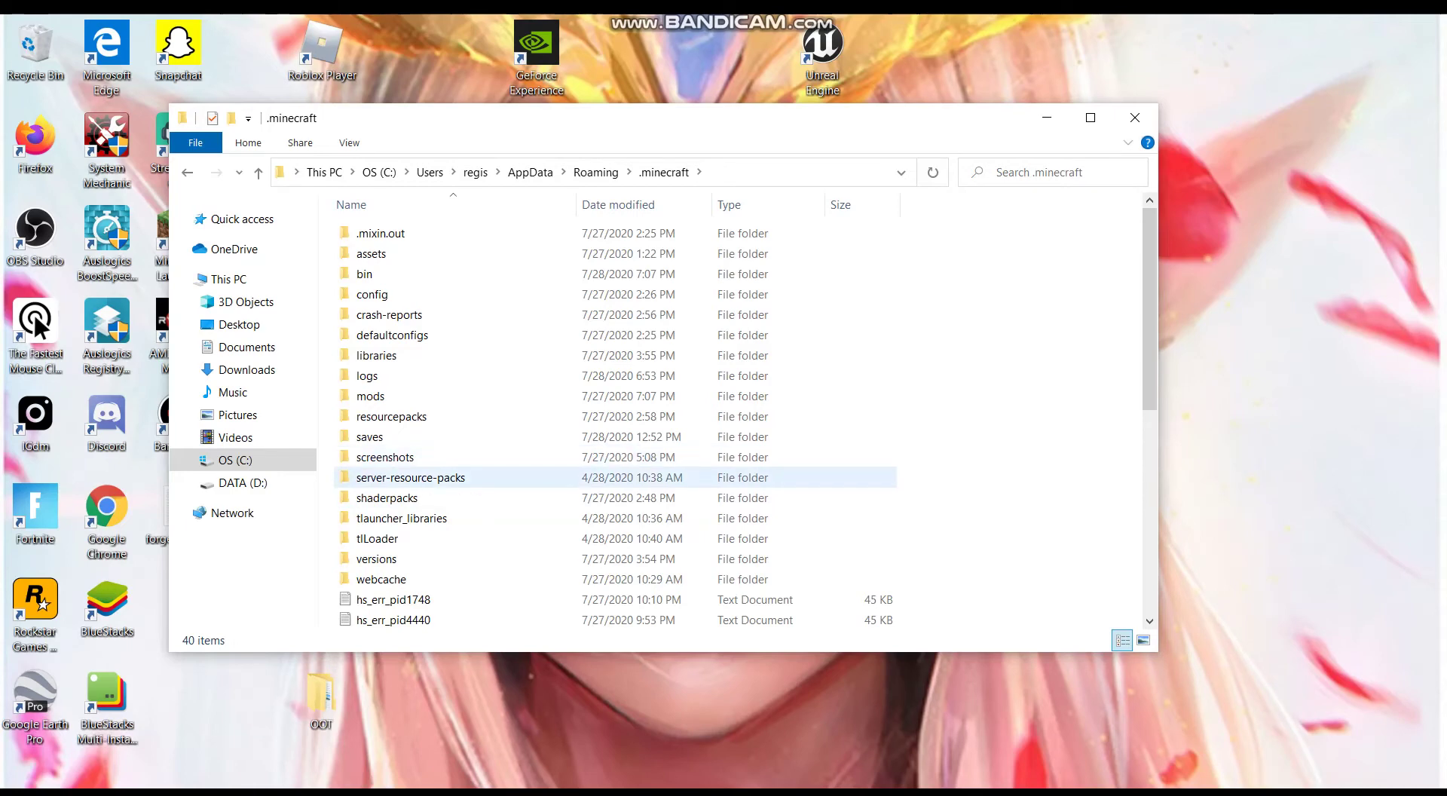
key(Down)
key(Return)
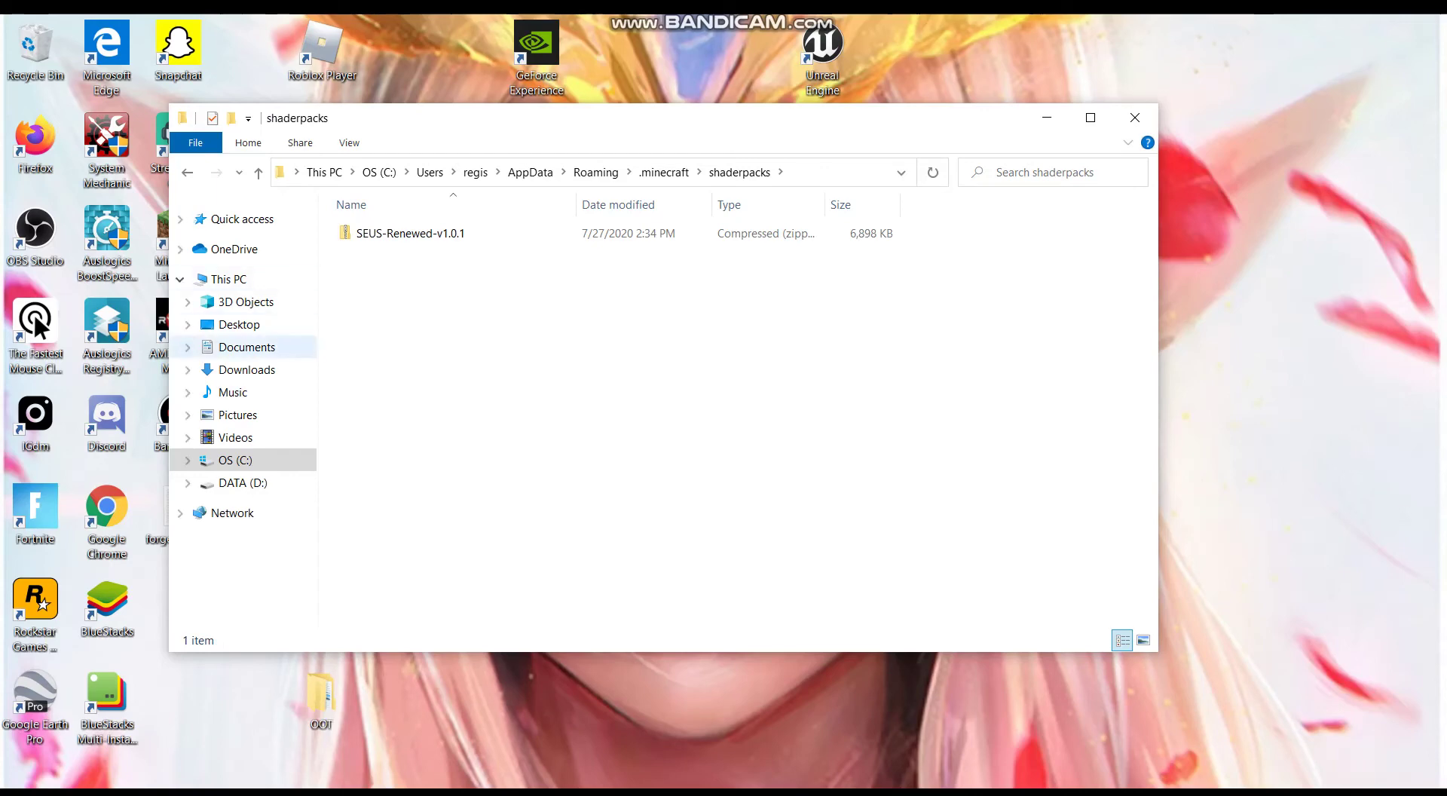
Step: Browse the Documents and Downloads folders, then go up to This PC
click(246, 347)
click(247, 369)
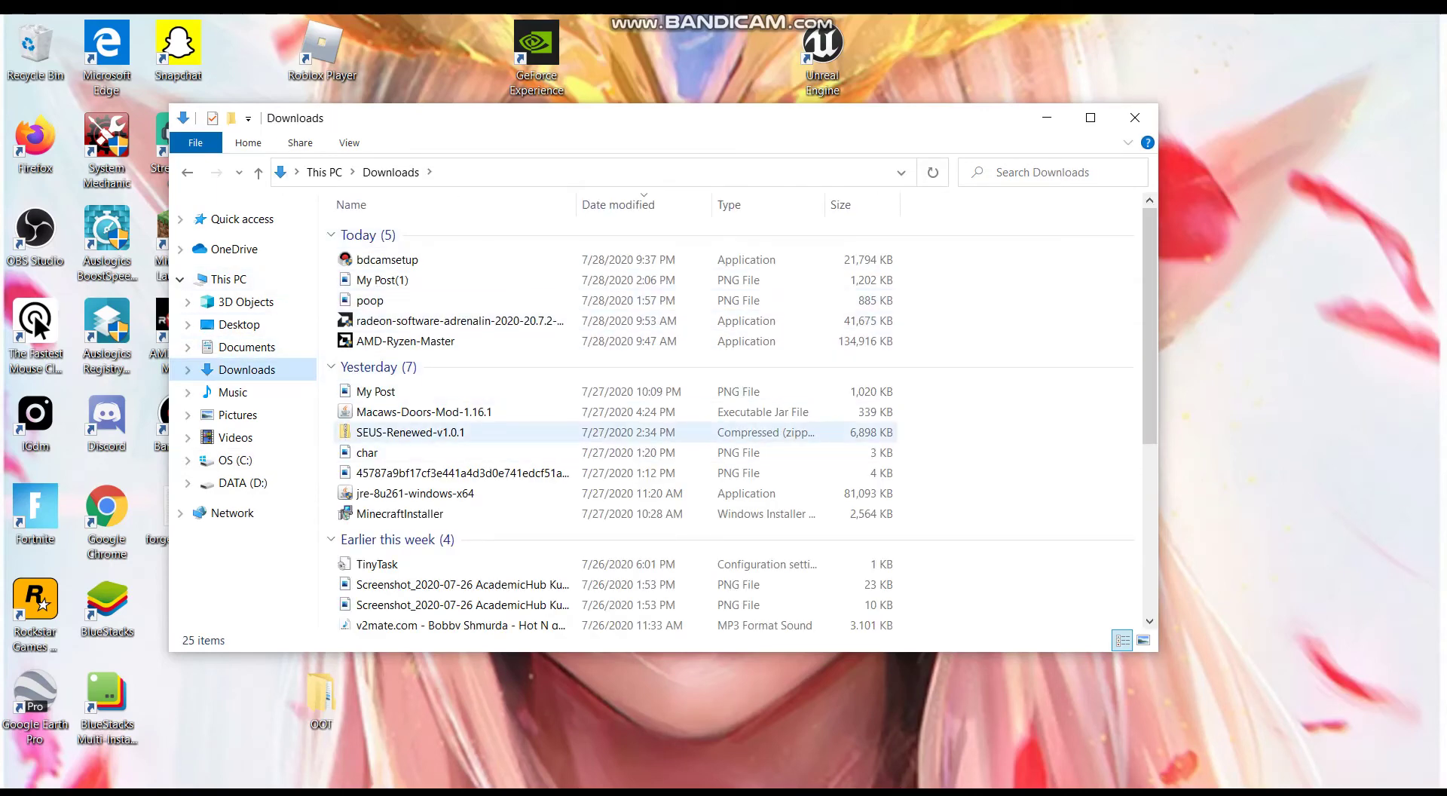
right_click(484, 434)
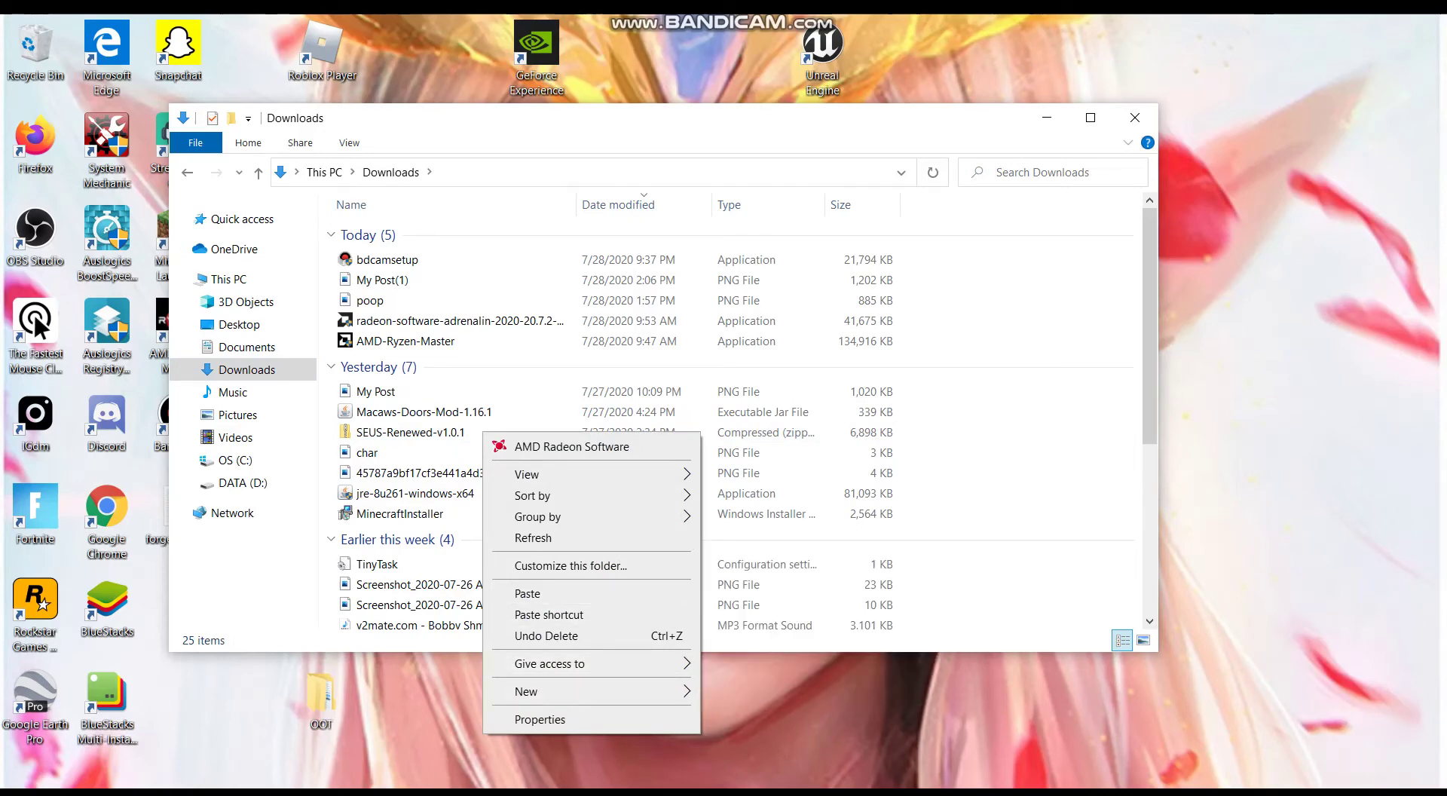
key(alt+Up)
Step: Navigate via %appdata% into .minecraft and open the shaderpacks folder
key(alt+d)
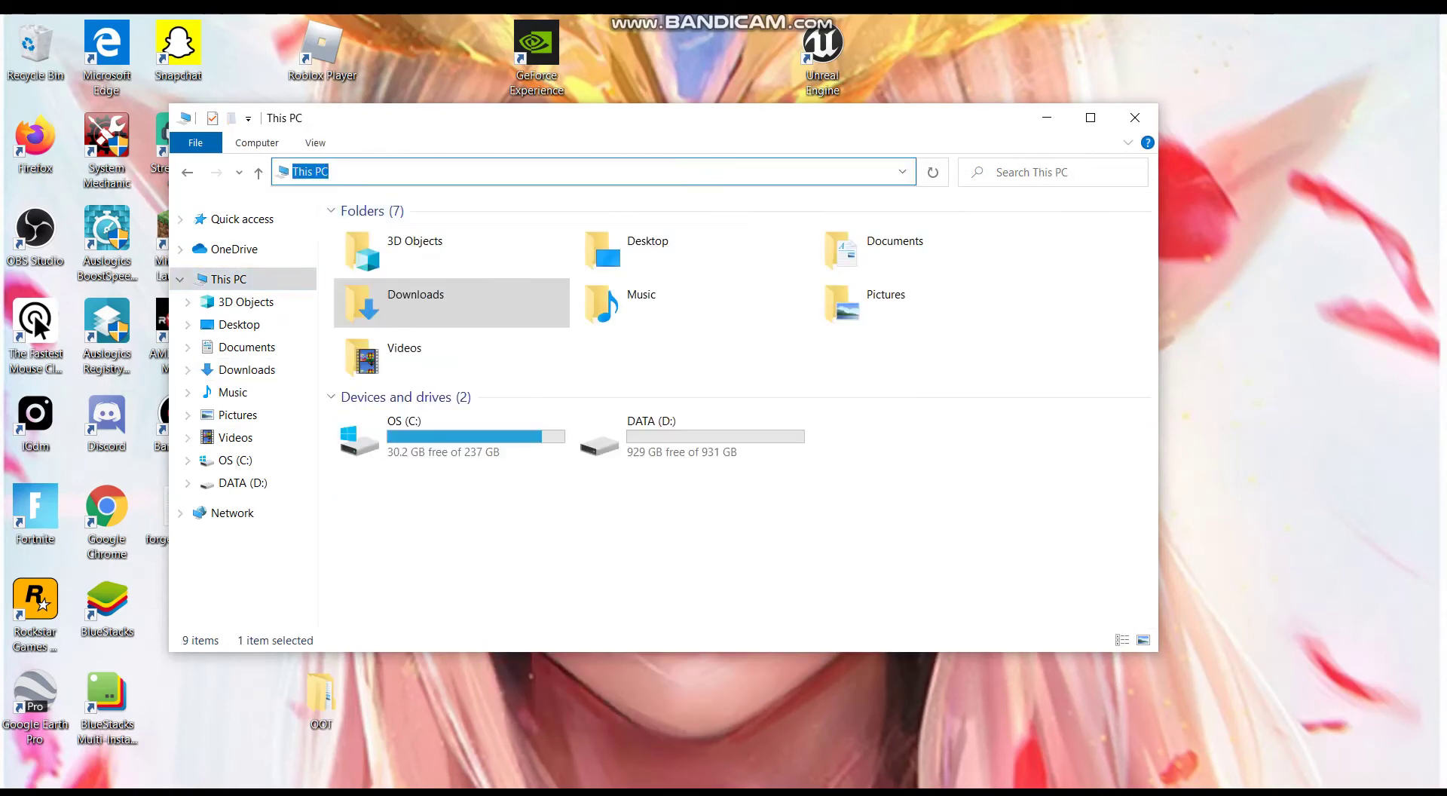
text(%appad)
key(BackSpace)
key(BackSpace)
text(data%)
key(Return)
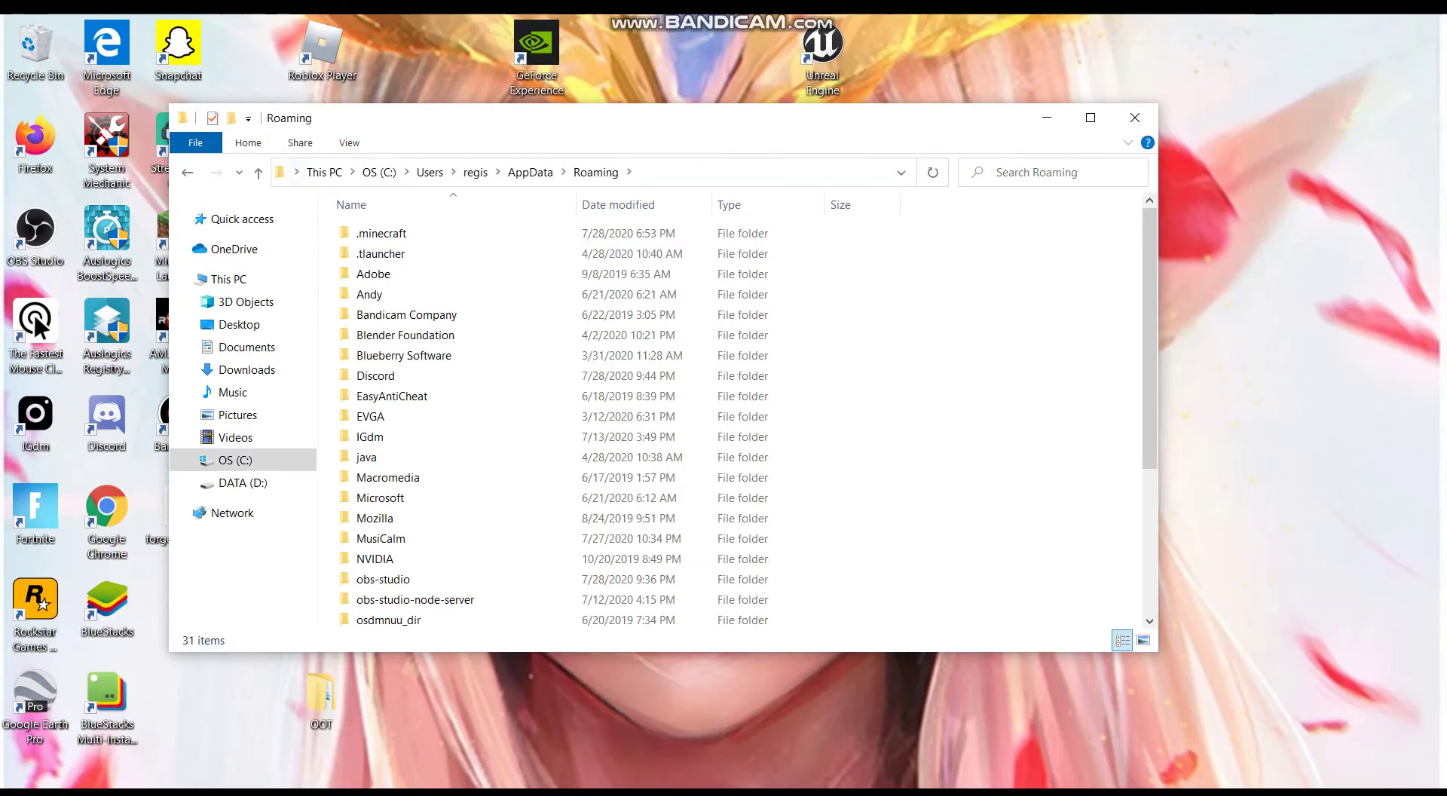
double_click(382, 233)
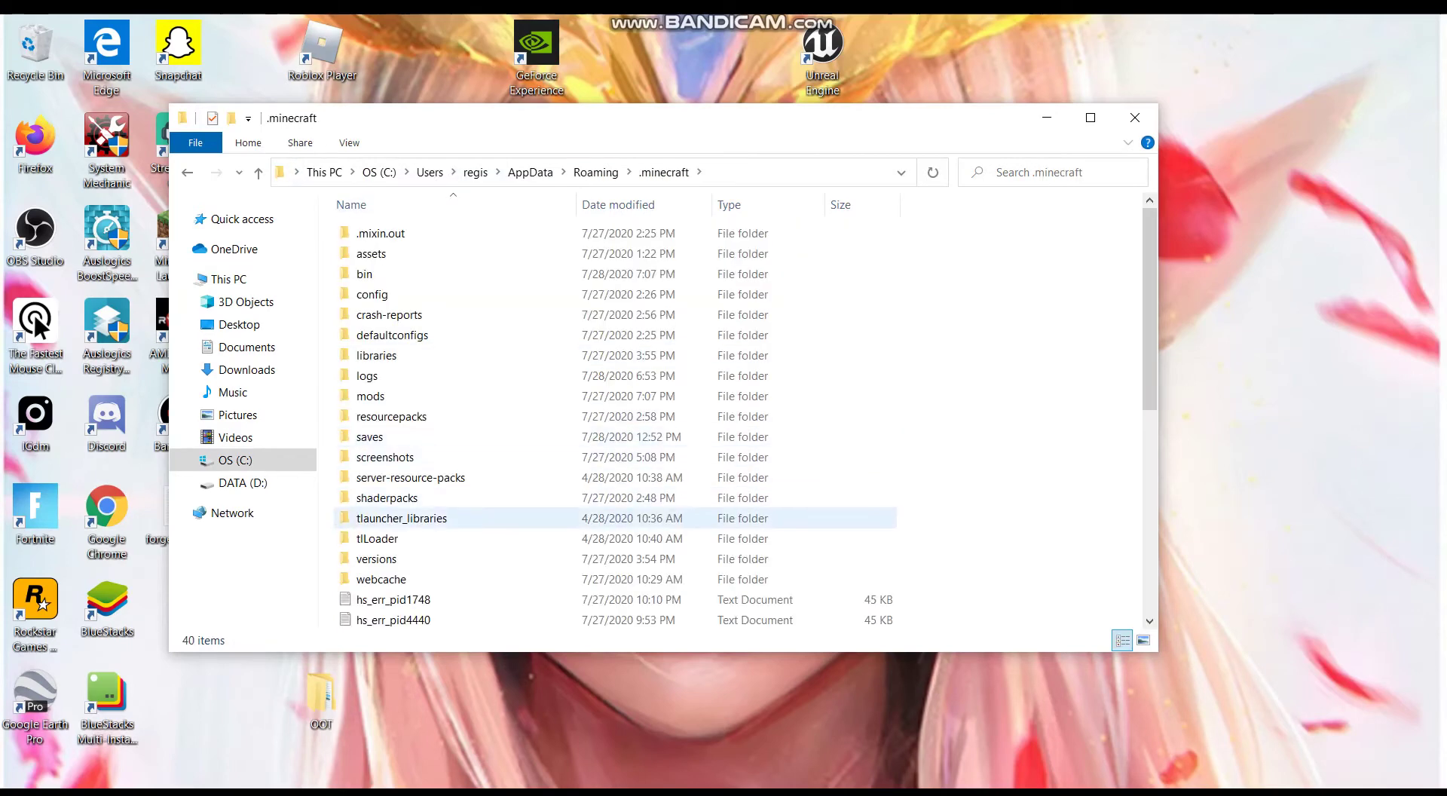
double_click(386, 498)
right_click(444, 368)
key(Escape)
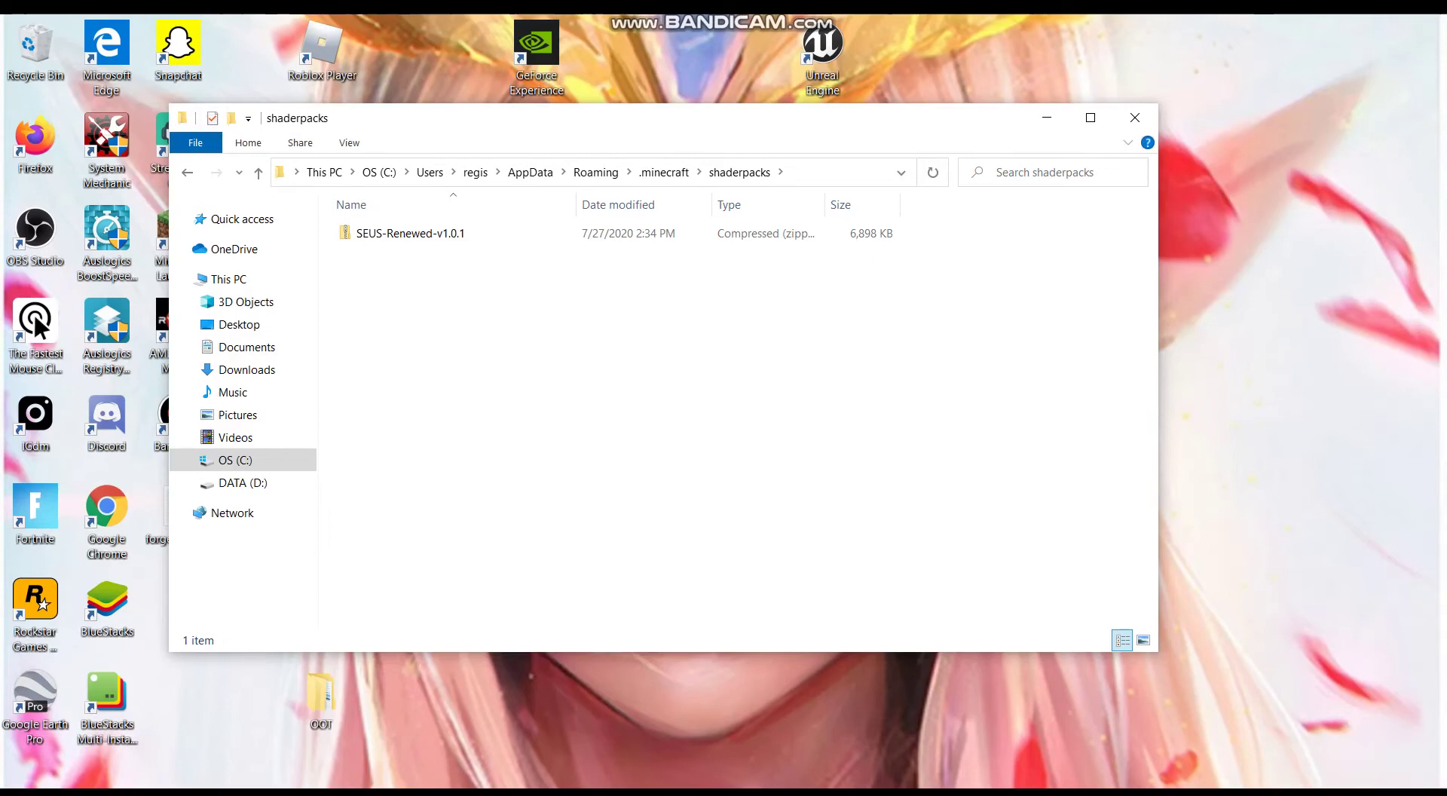
Step: Return to .minecraft and open mods to find the Macaw's Doors and OptiFine jars
click(663, 172)
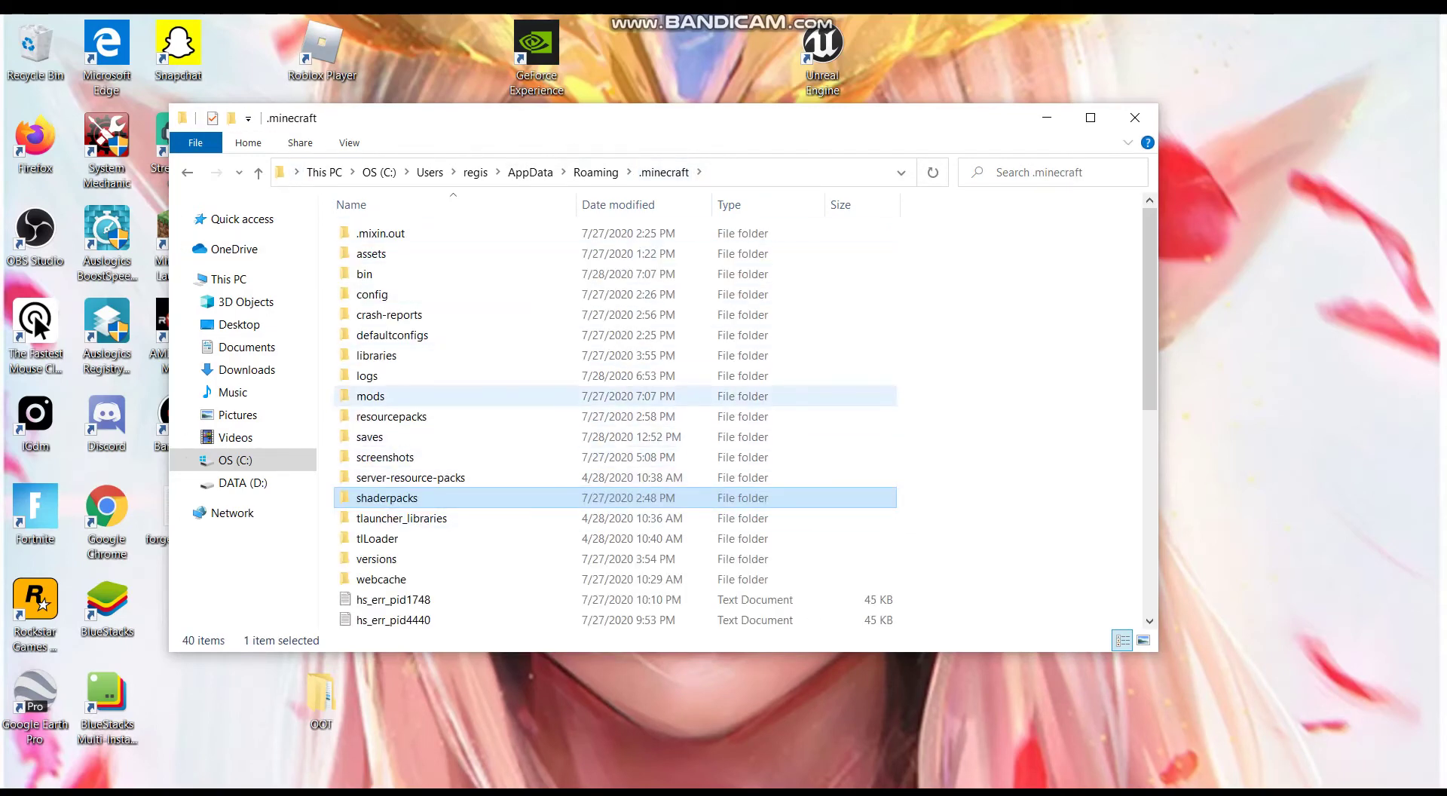
double_click(370, 395)
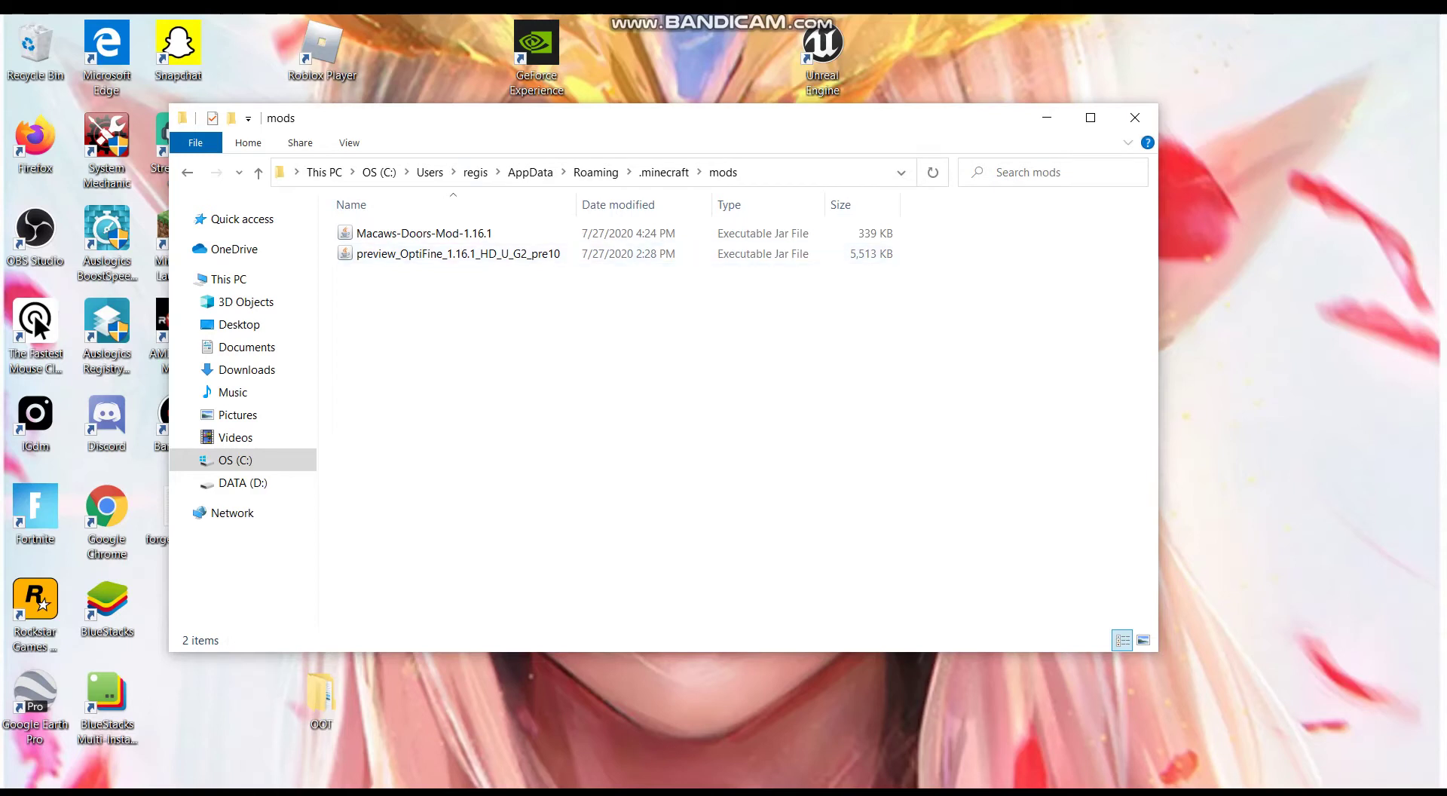
right_click(504, 287)
key(Escape)
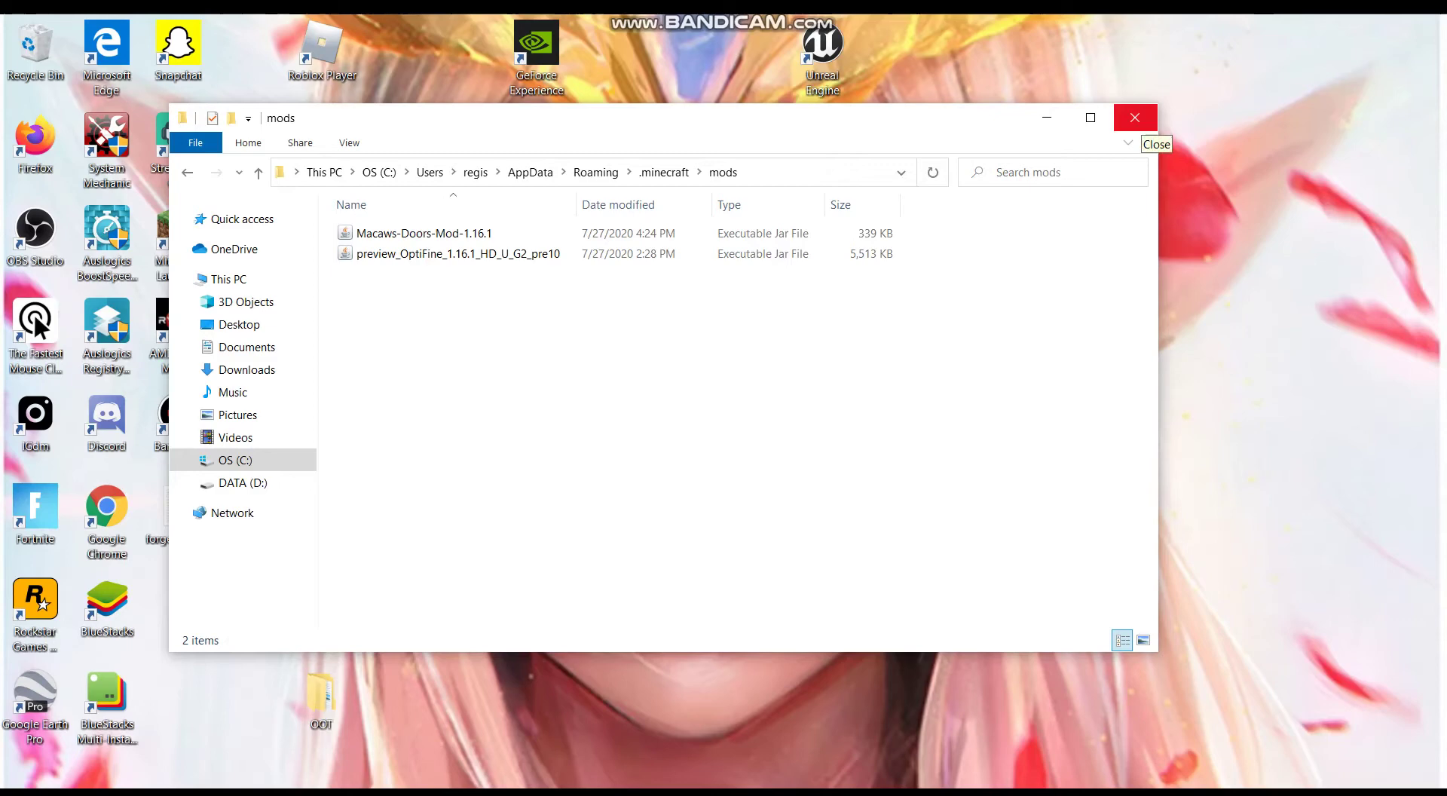
Step: Close File Explorer and launch the forge 1.16.1-forge-32.0.75 installation from the Minecraft Launcher
click(1134, 118)
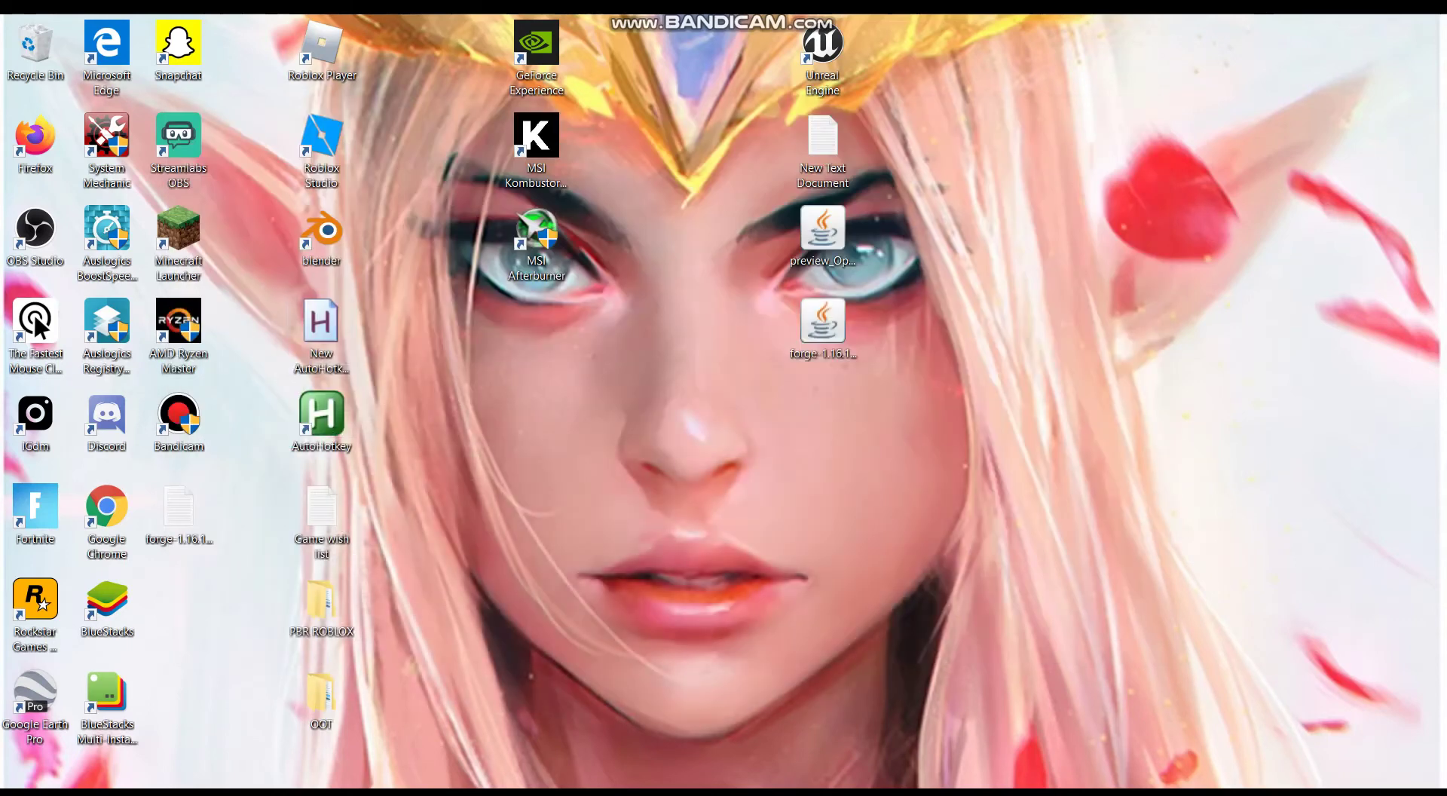
double_click(178, 241)
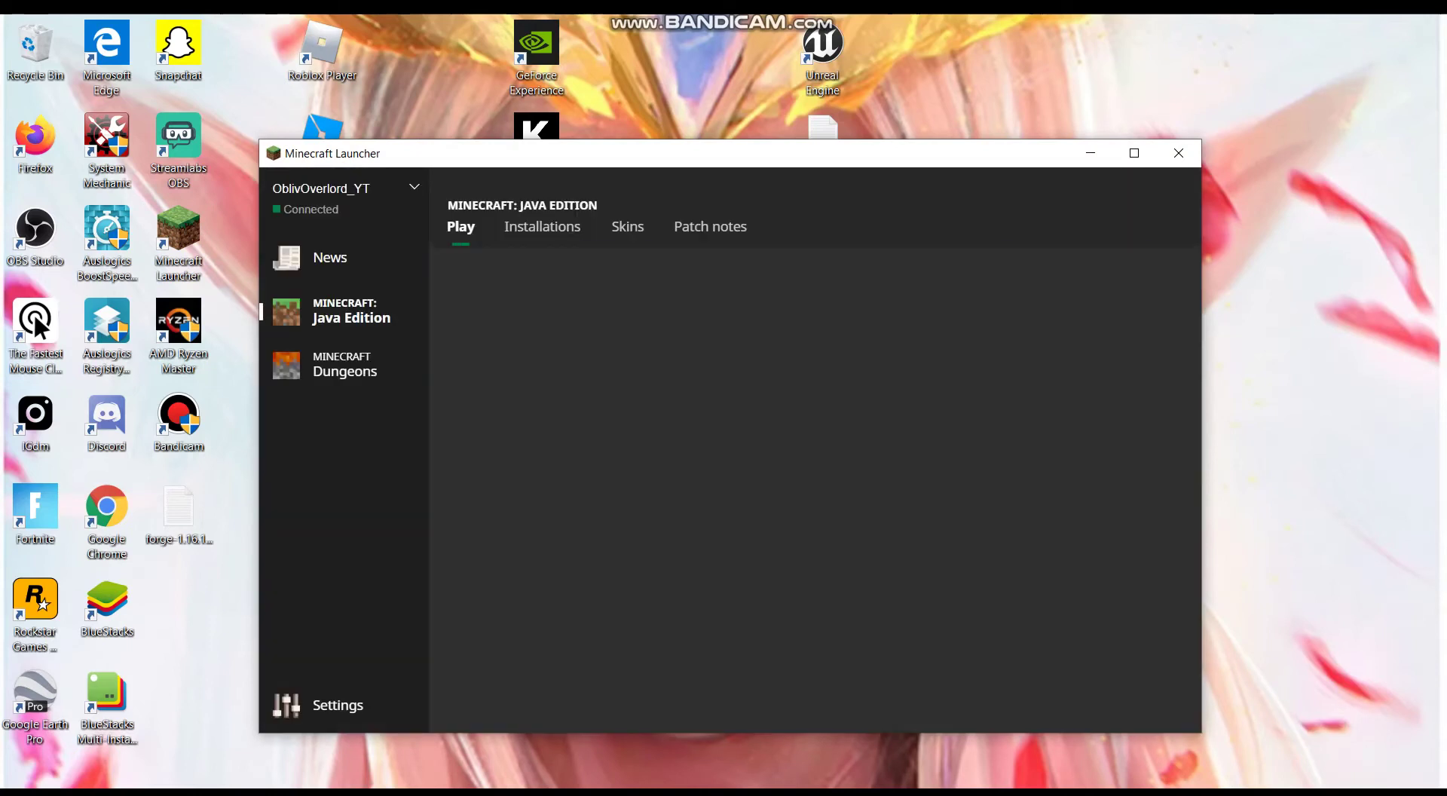
click(528, 706)
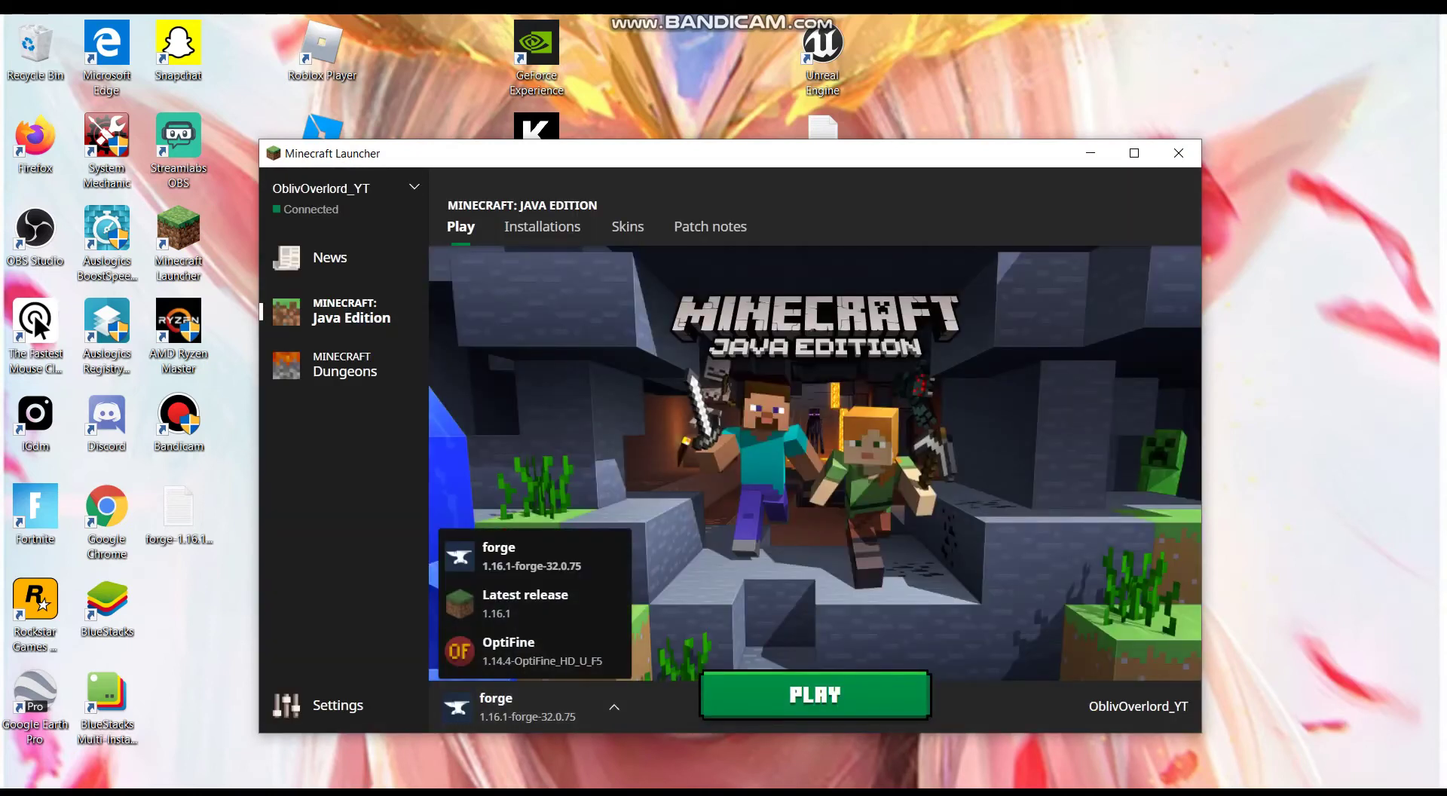
click(528, 706)
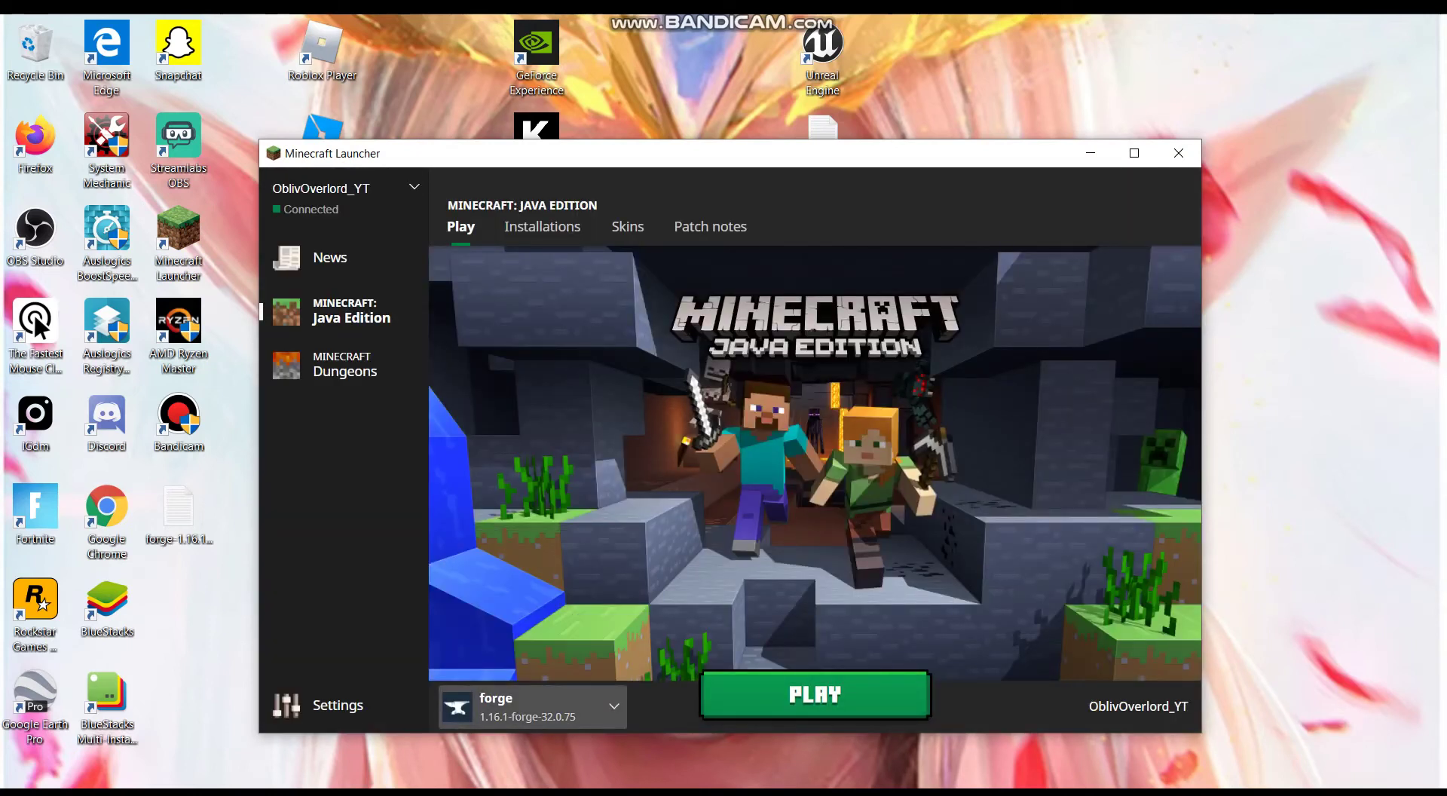
click(815, 694)
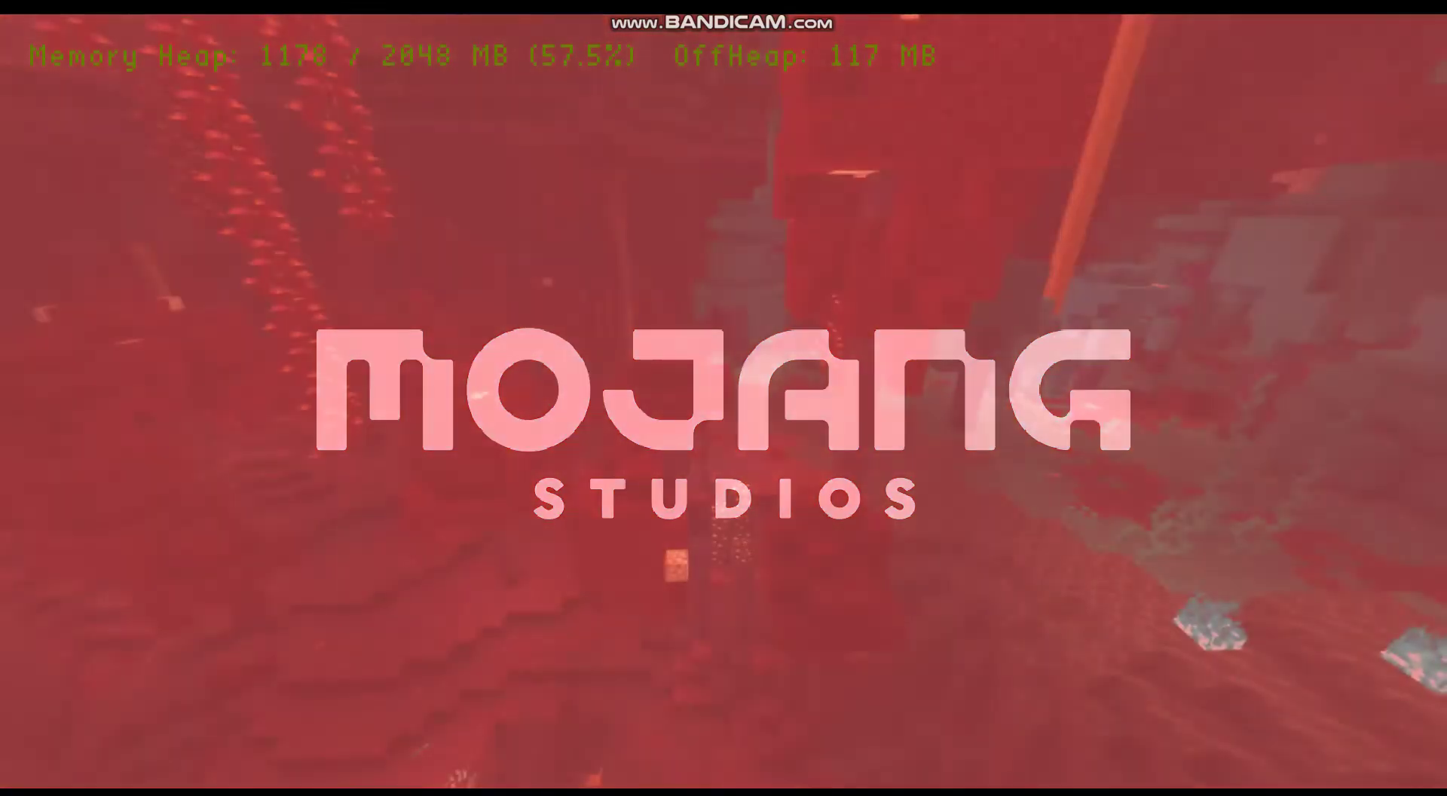
Step: In the Mods list, check the Macaw's Doors 1.0.0 and Forge 32.0.75 entries
click(569, 530)
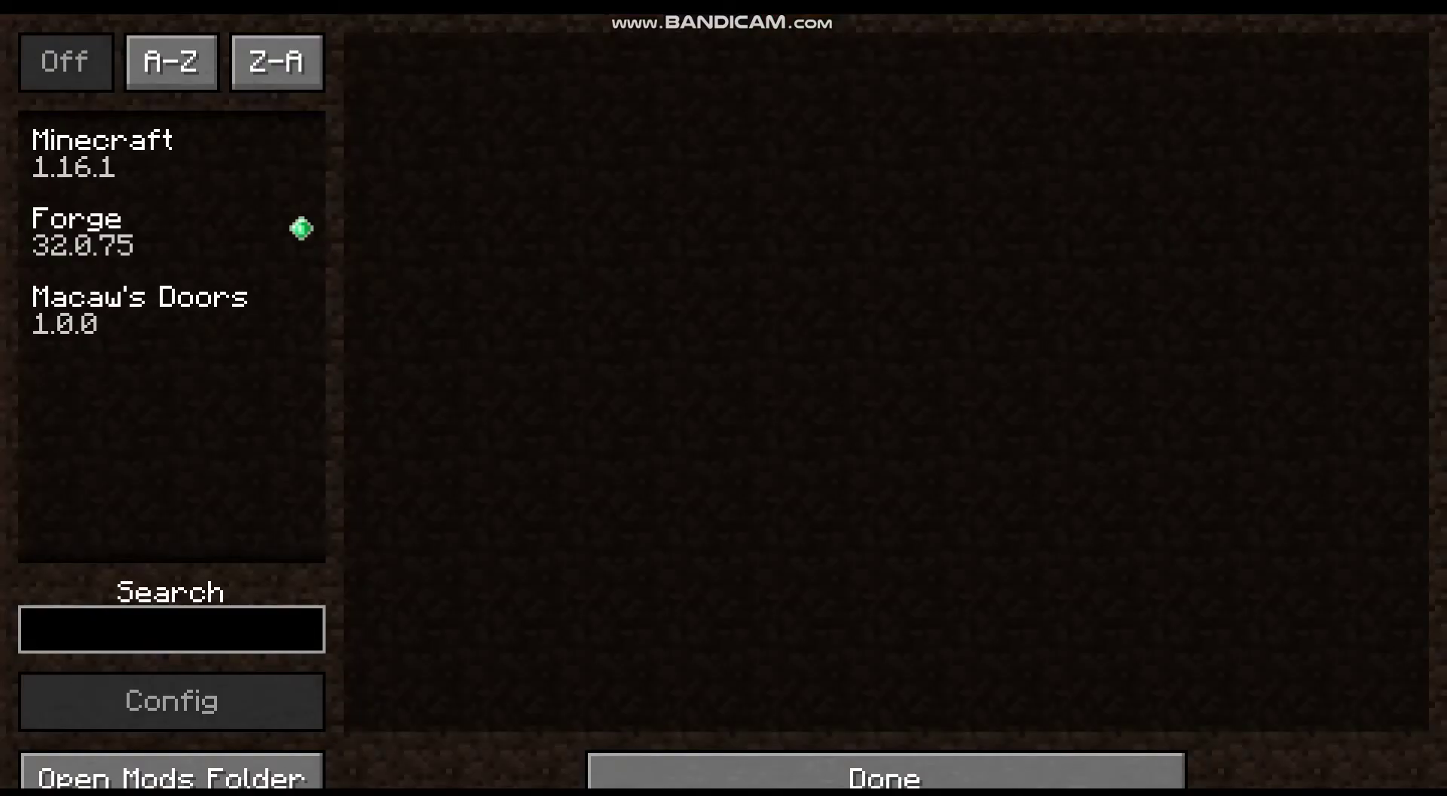
click(172, 312)
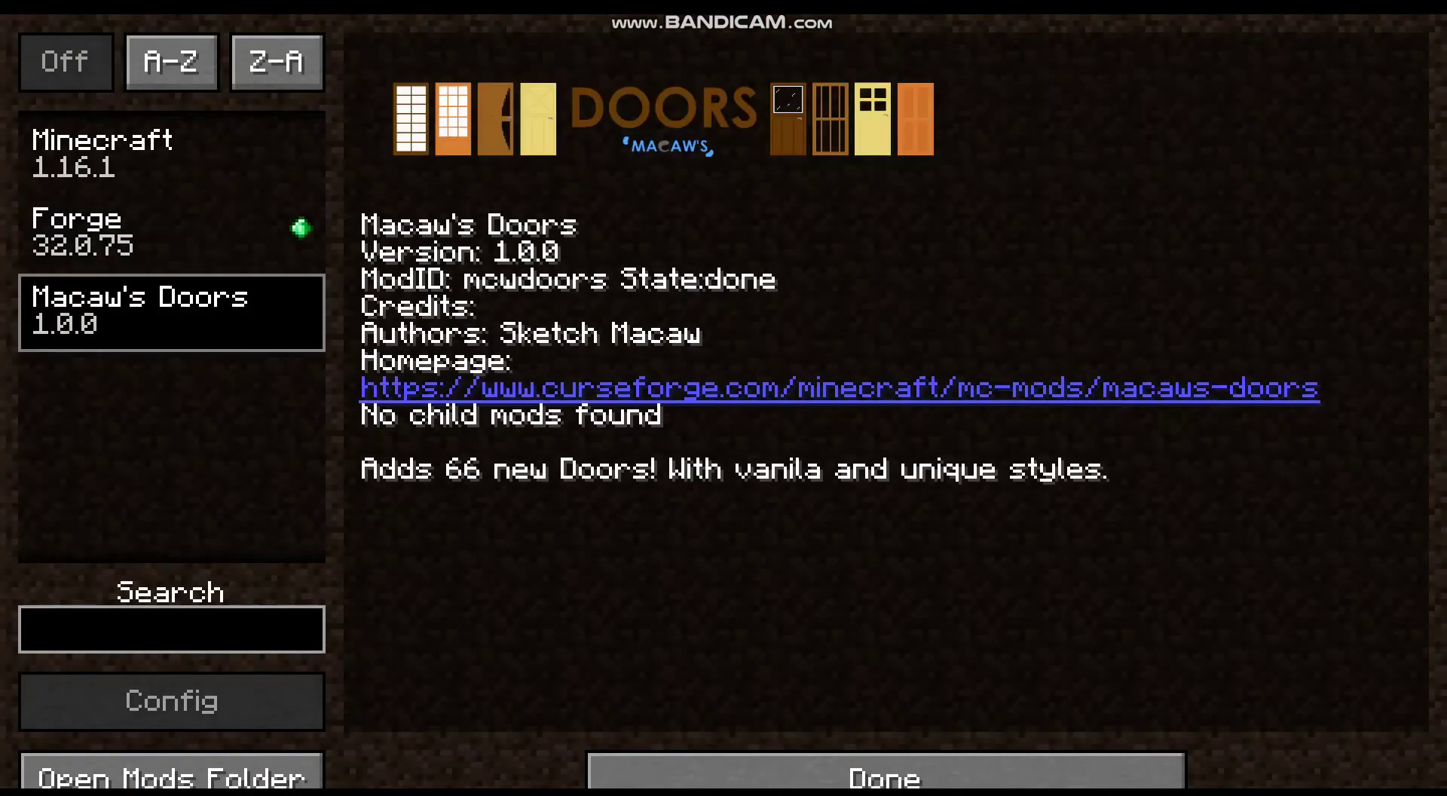
click(172, 232)
click(172, 312)
click(885, 776)
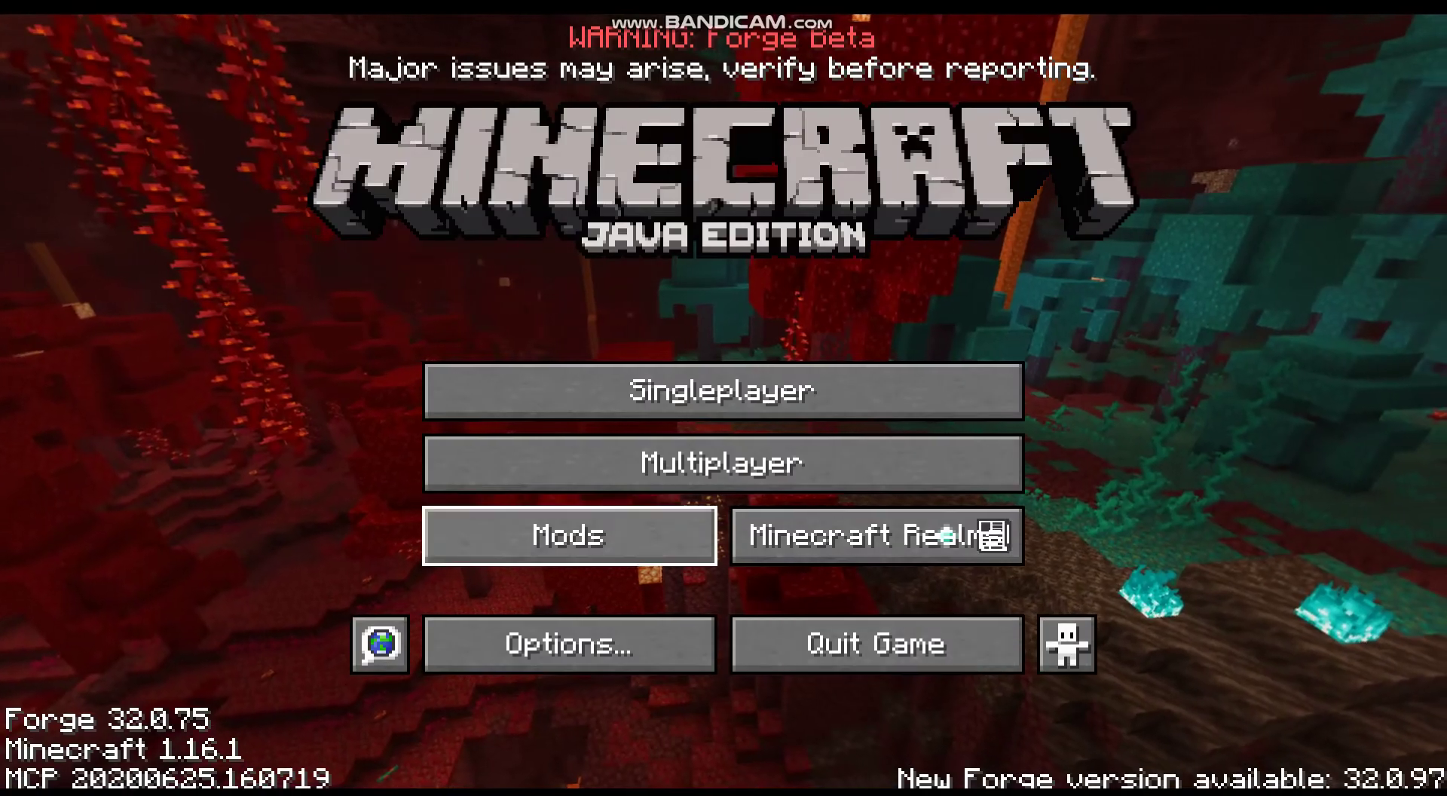
click(569, 644)
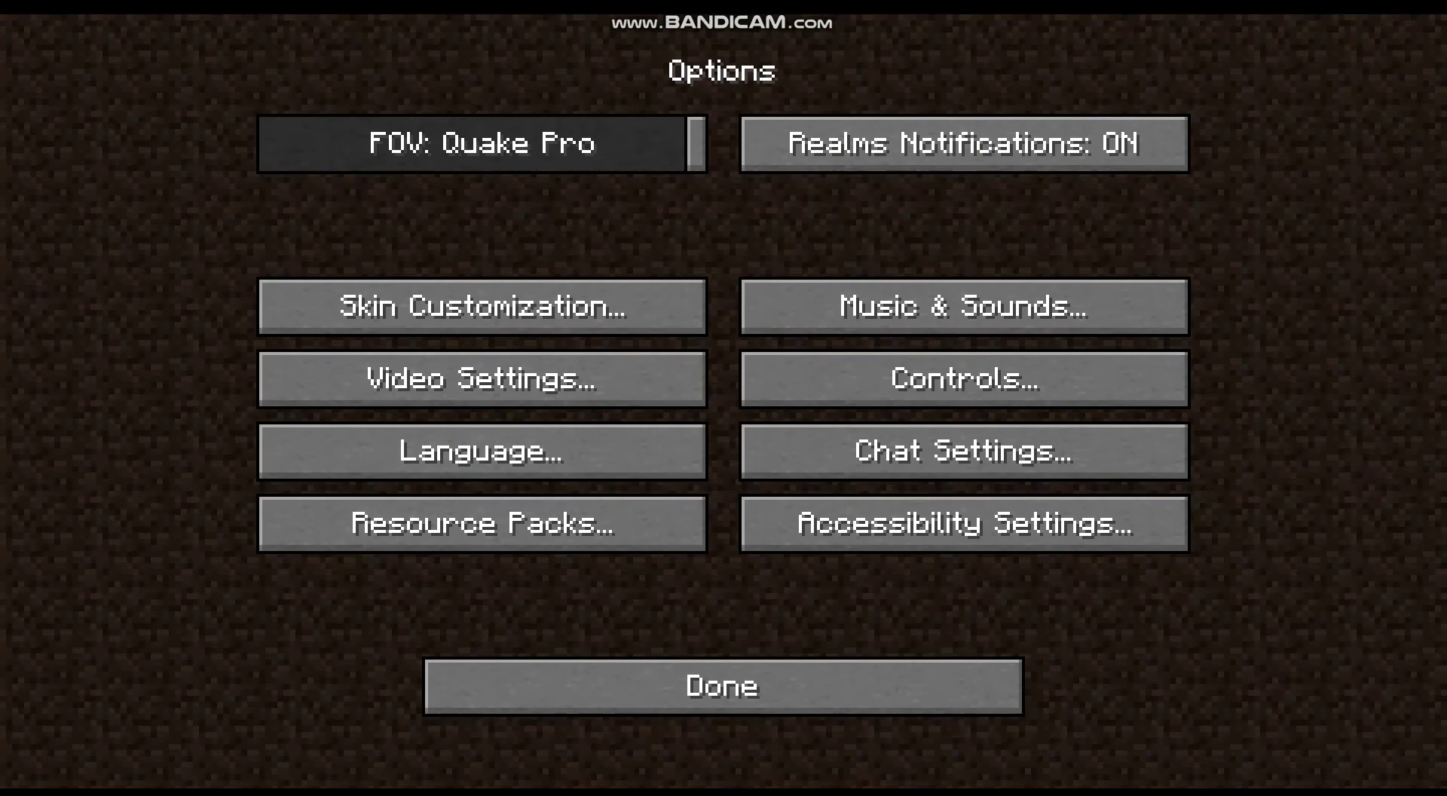
key(Escape)
click(569, 644)
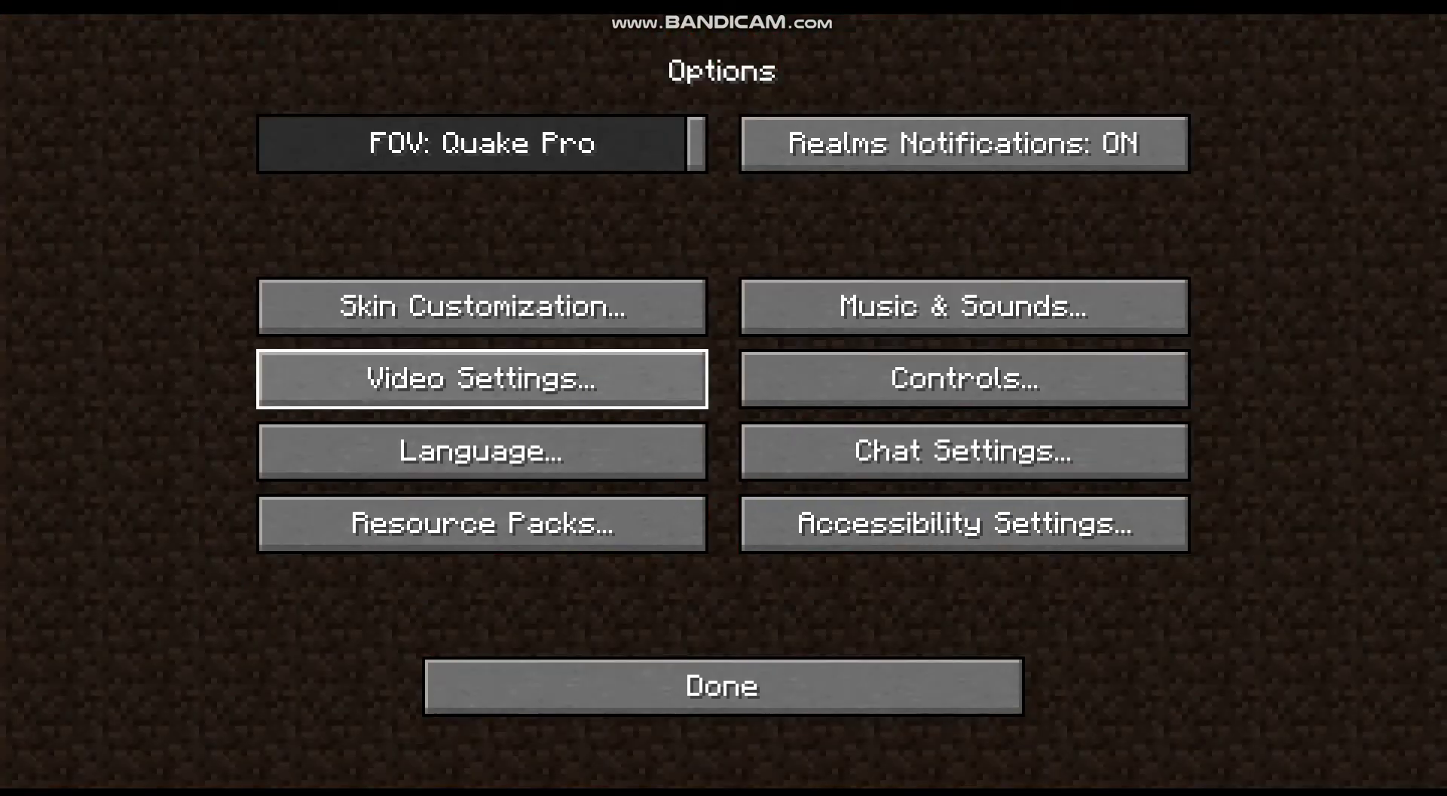
click(482, 378)
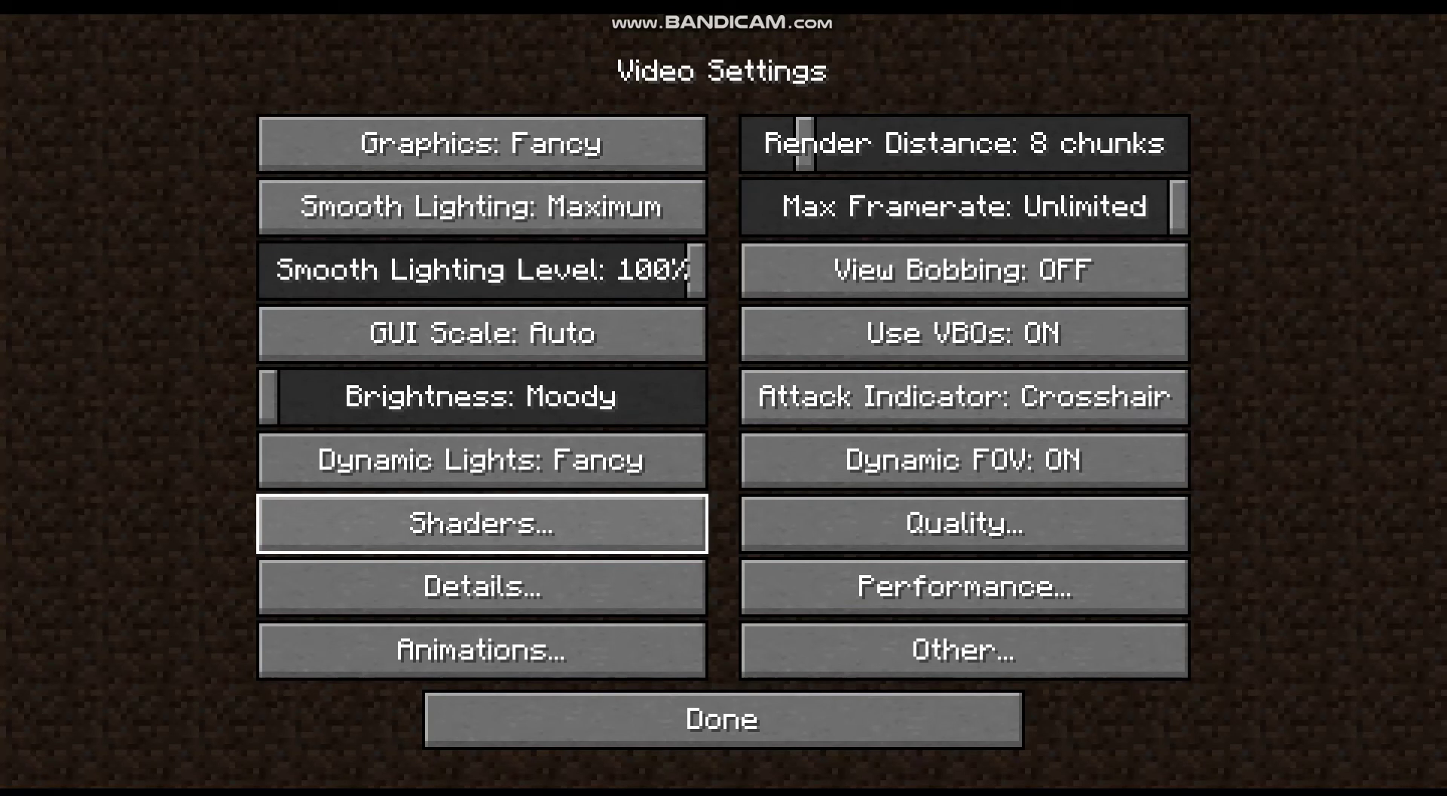
click(483, 523)
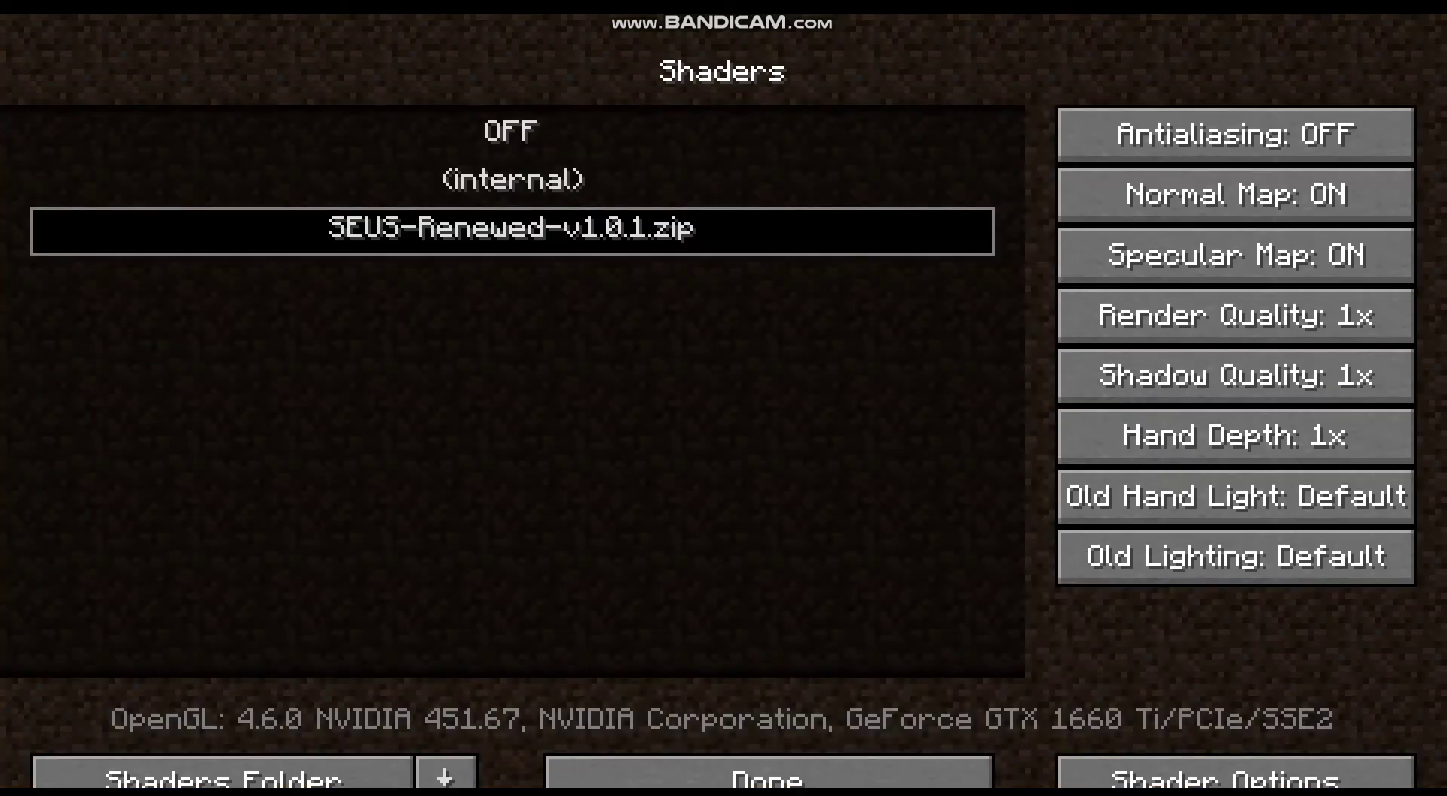
key(Escape)
key(Escape)
key(Escape)
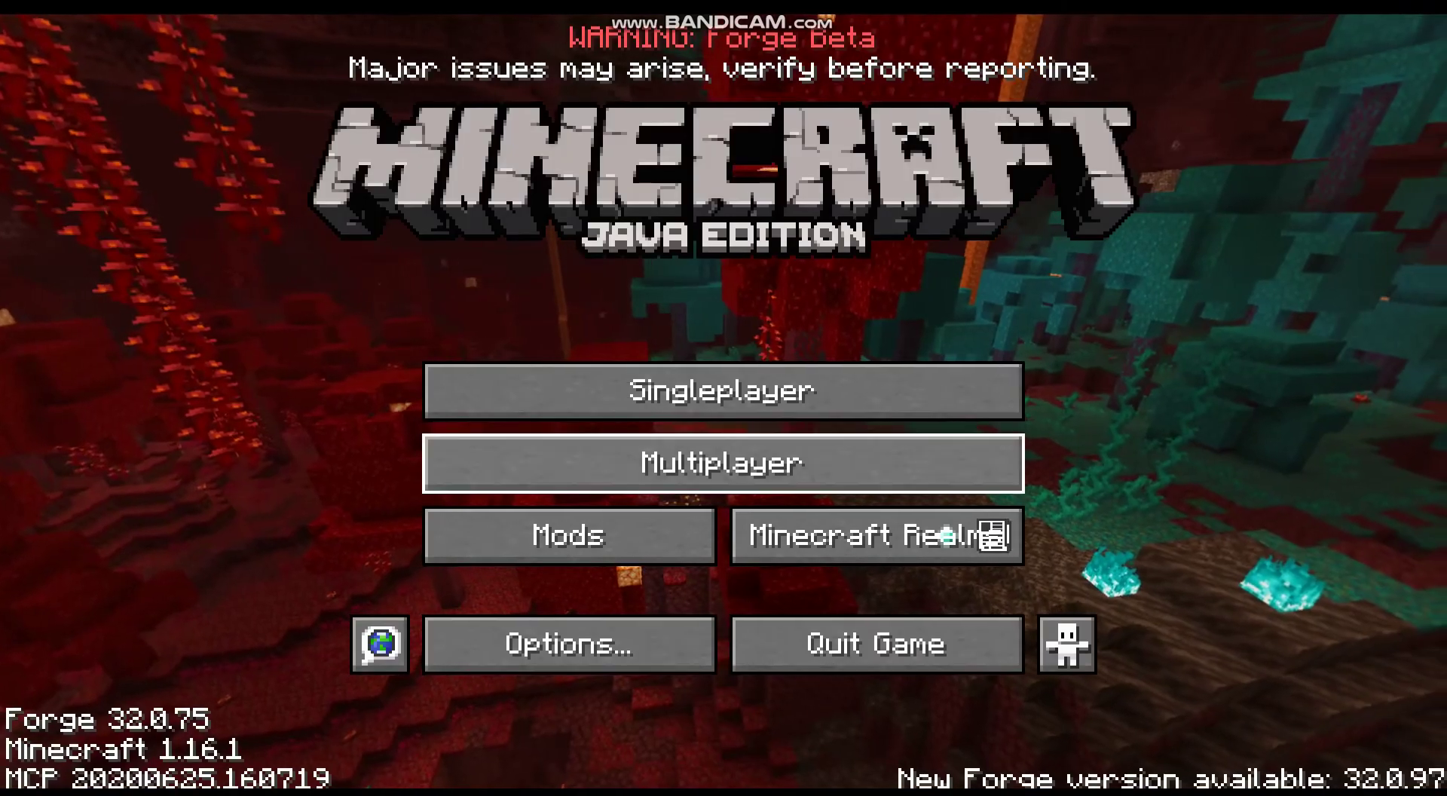
Step: Recheck the loaded mods list, viewing the Minecraft entry's details
click(569, 535)
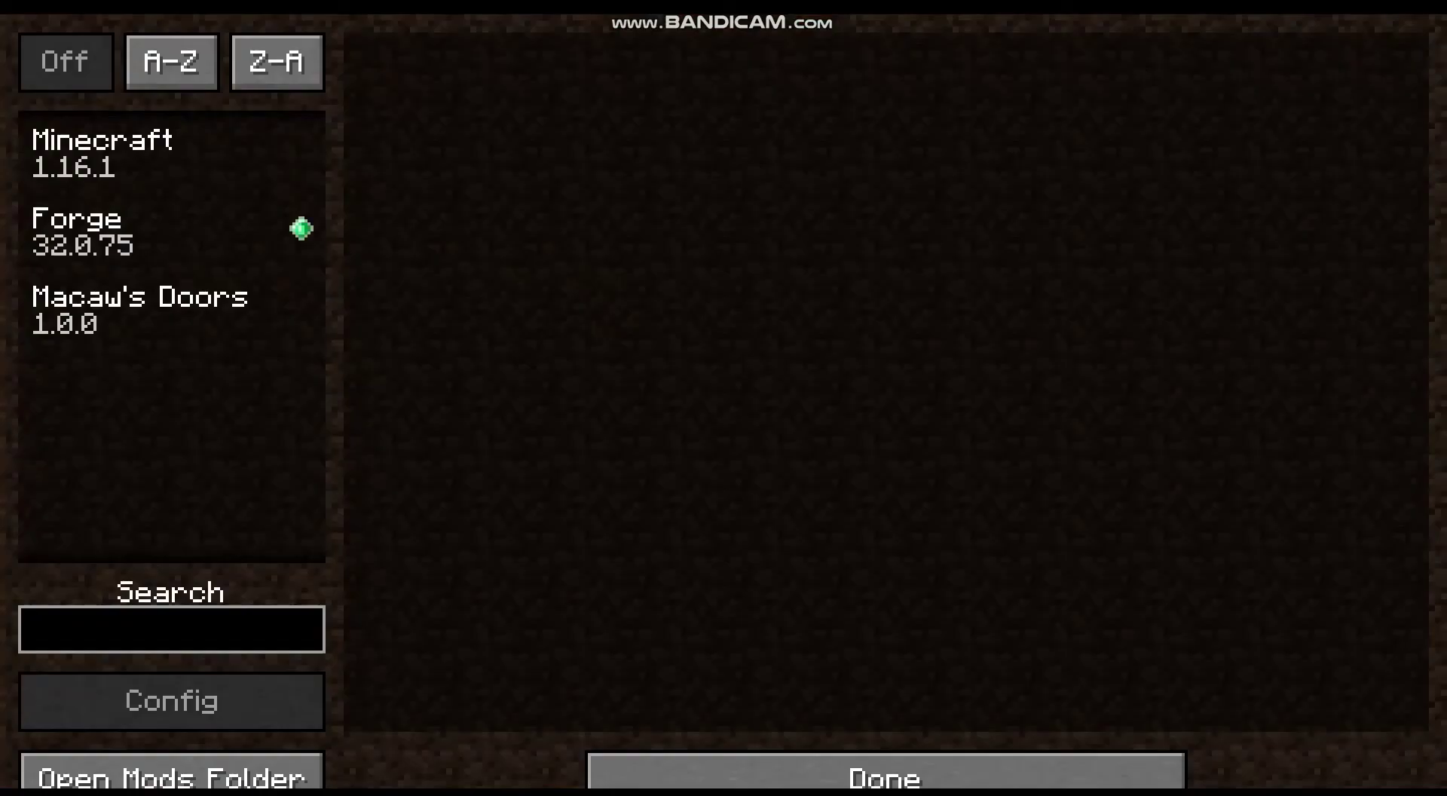
click(102, 151)
key(Escape)
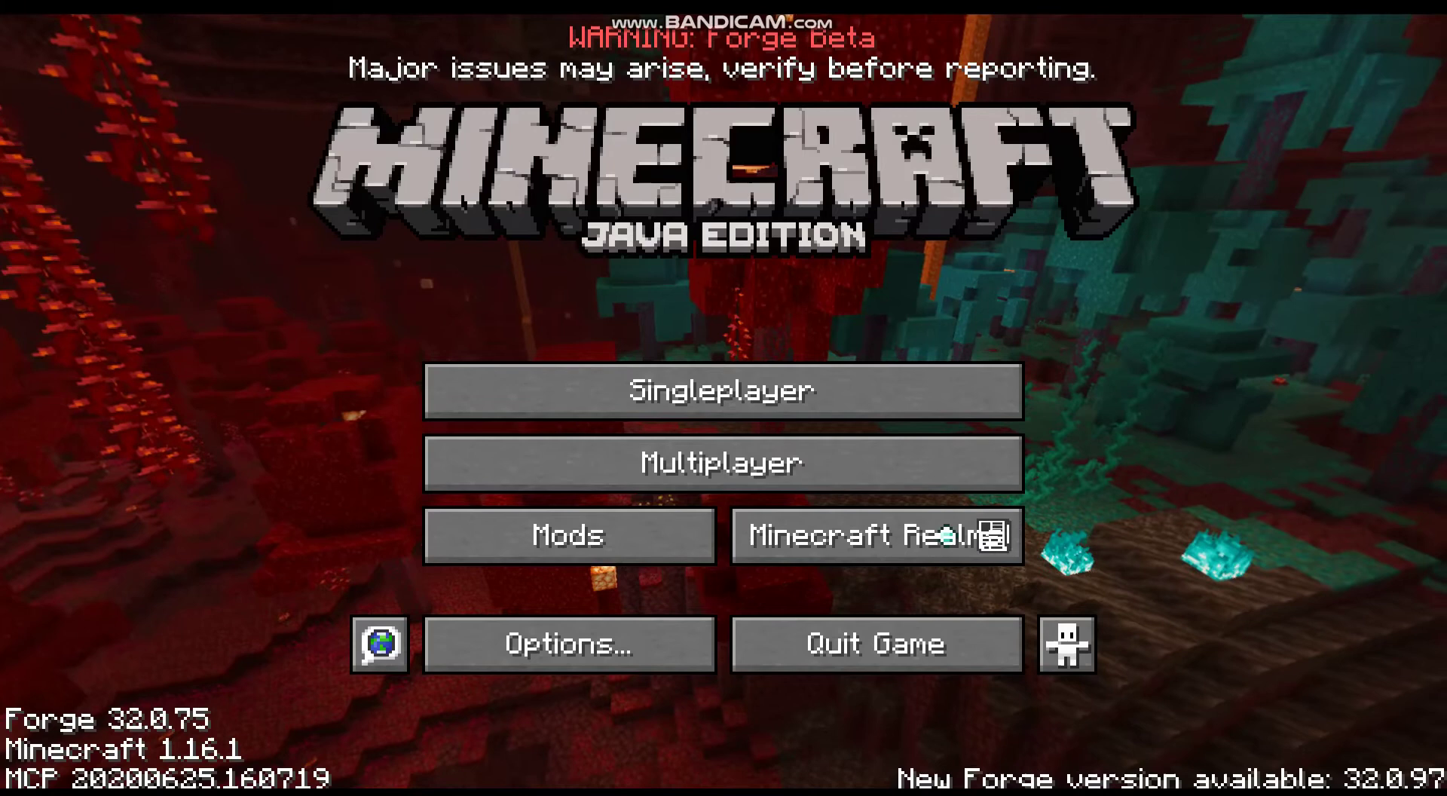
Step: Review the shader packs under Options > Video Settings, then return to the title screen
click(527, 640)
click(483, 378)
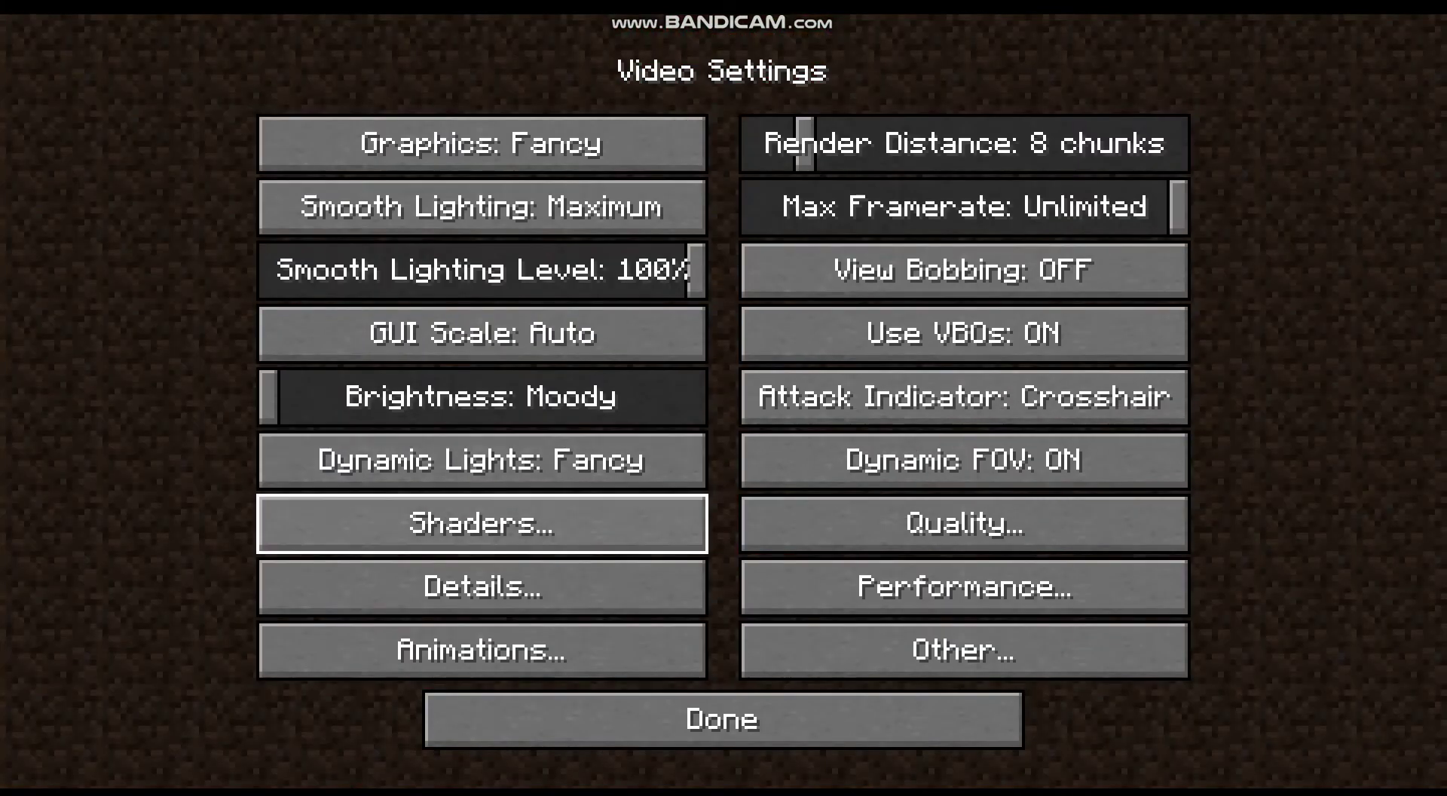
click(482, 522)
key(Escape)
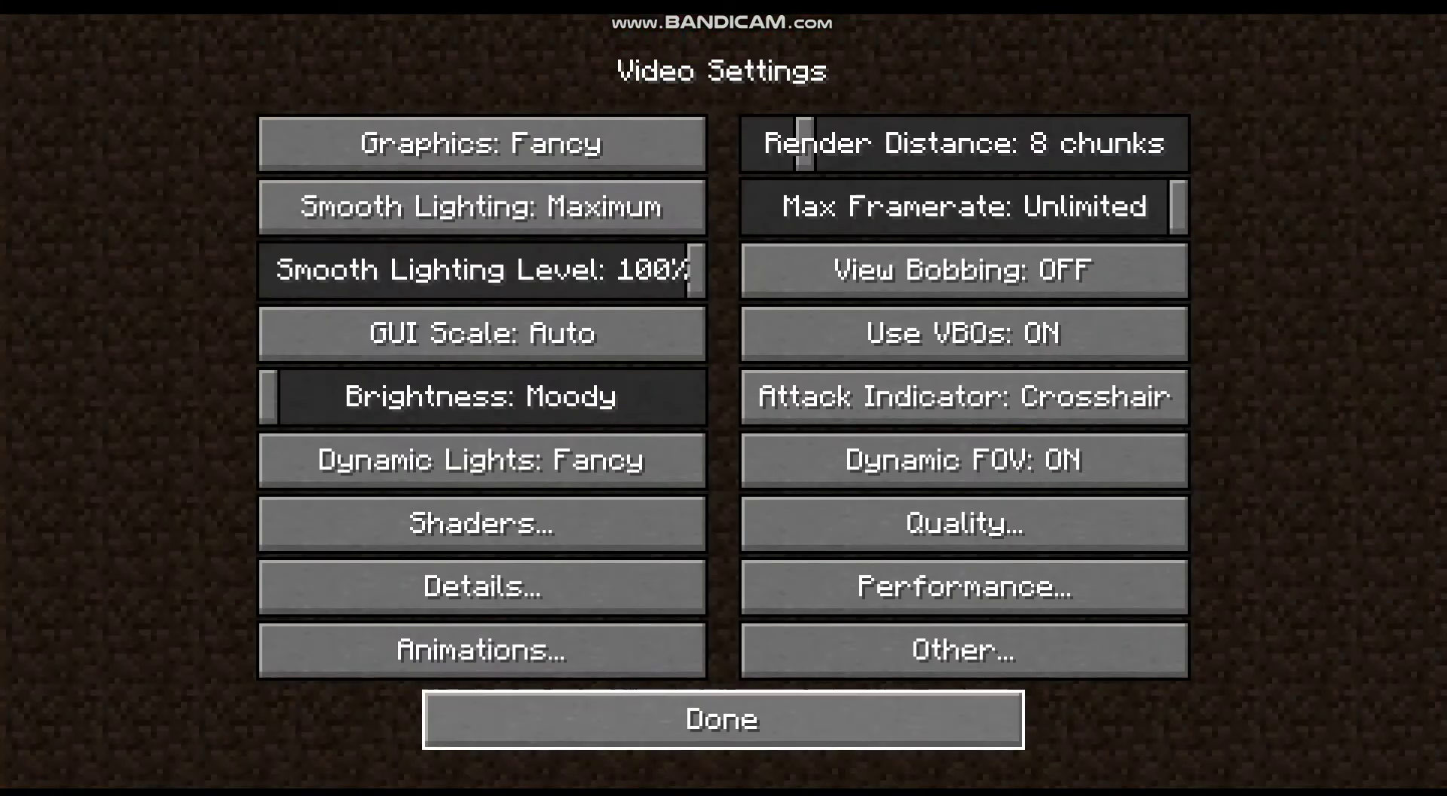
key(Escape)
key(Escape)
click(723, 388)
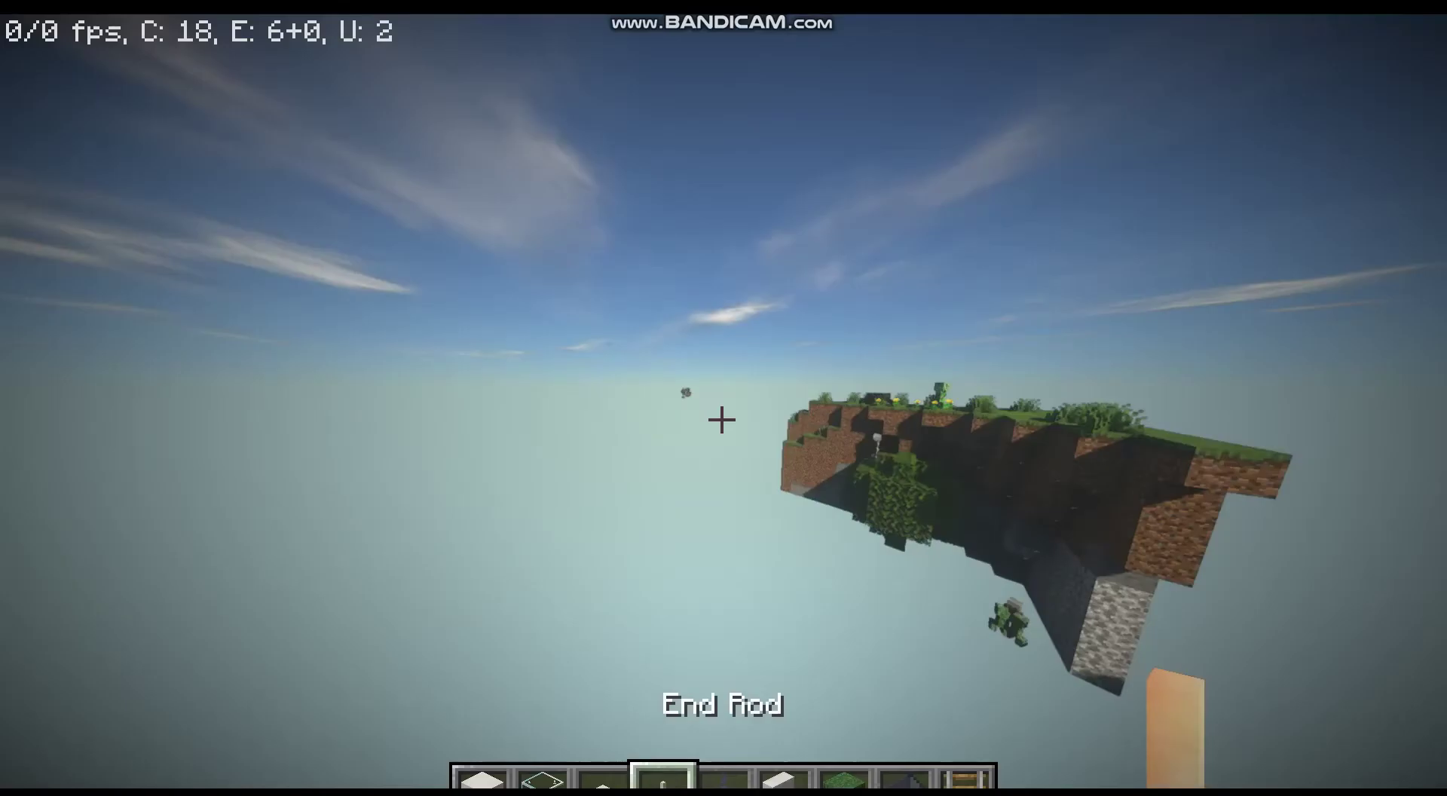
Step: Fly around the floating island house and along the fenced path toward the lanterns
key(w)
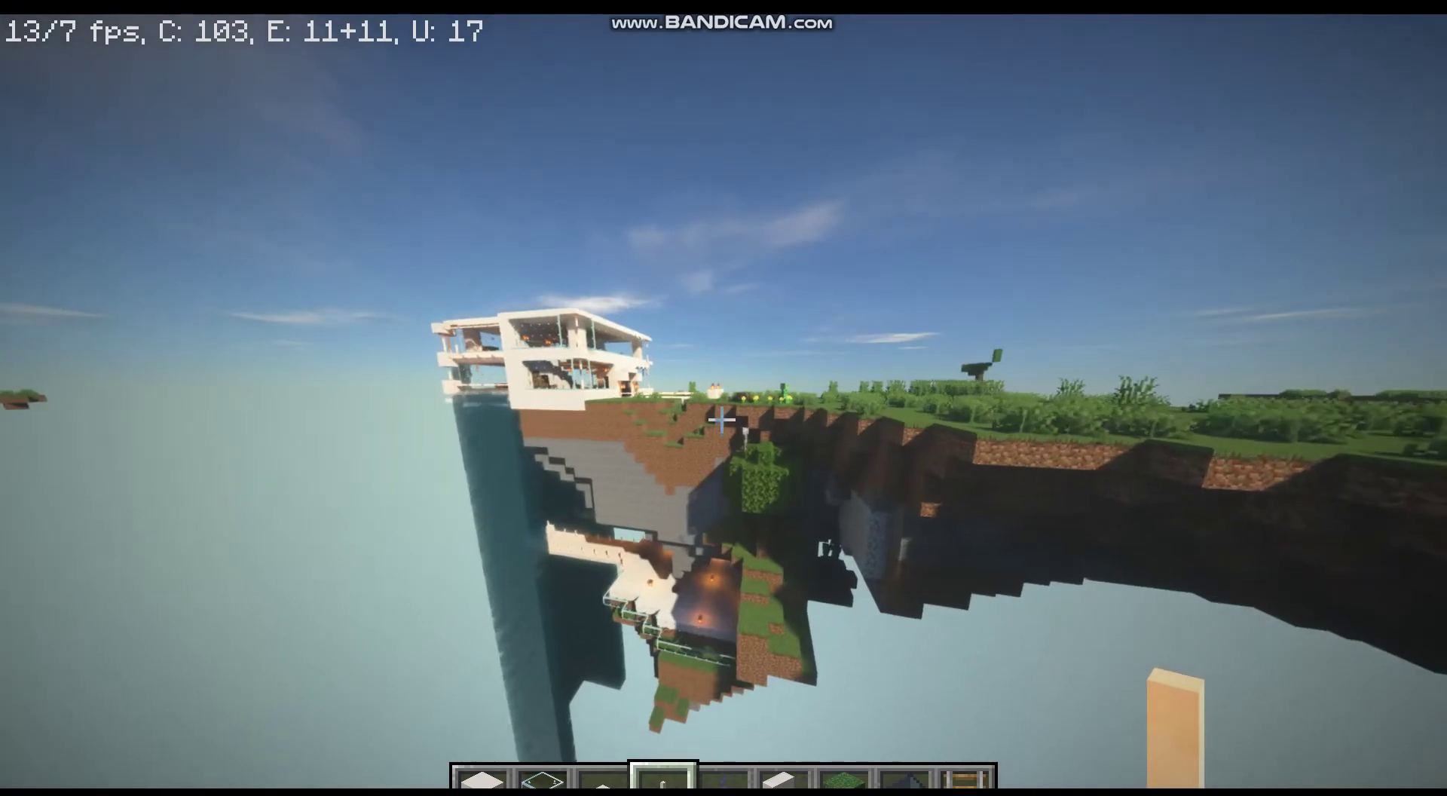
key(w)
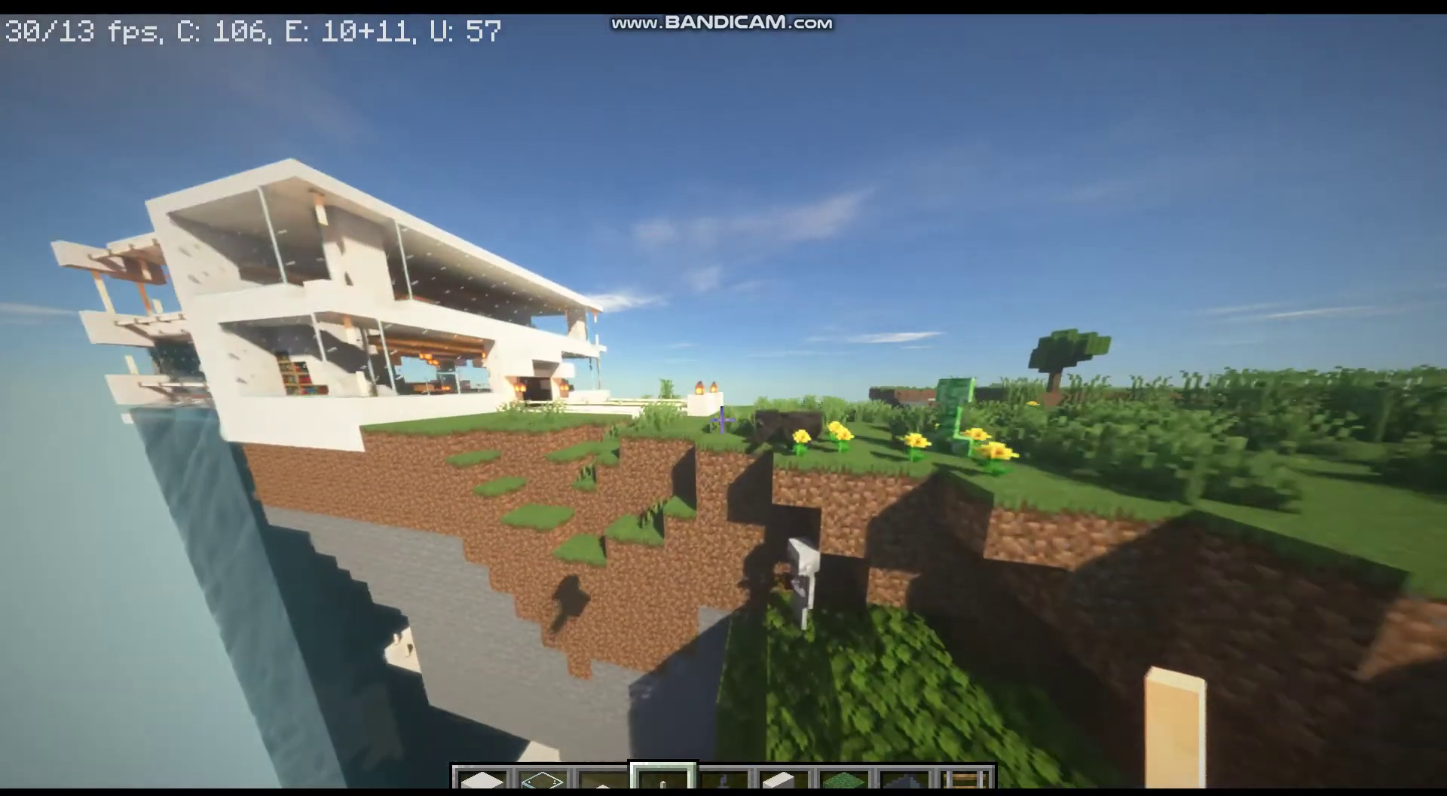
key(w)
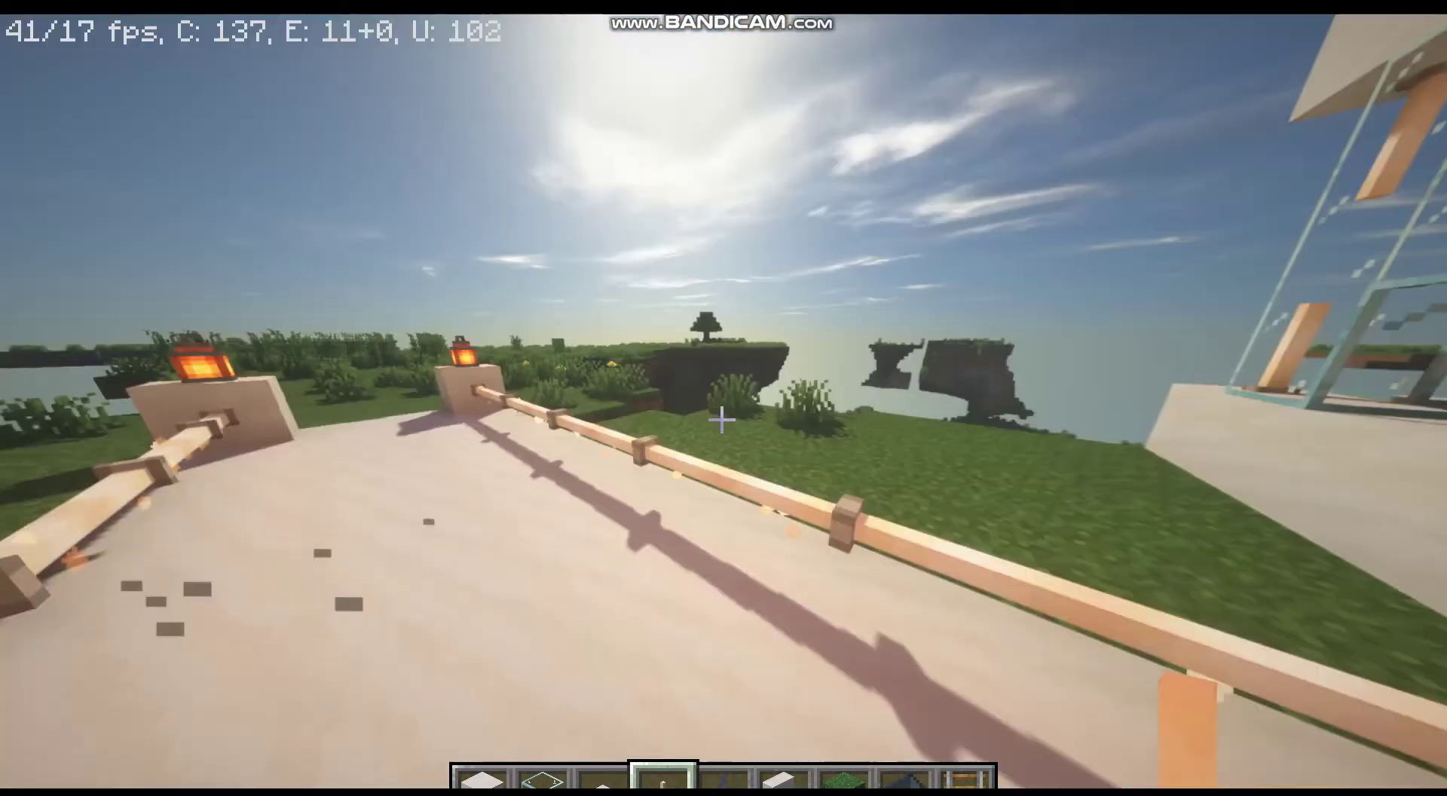
key(w)
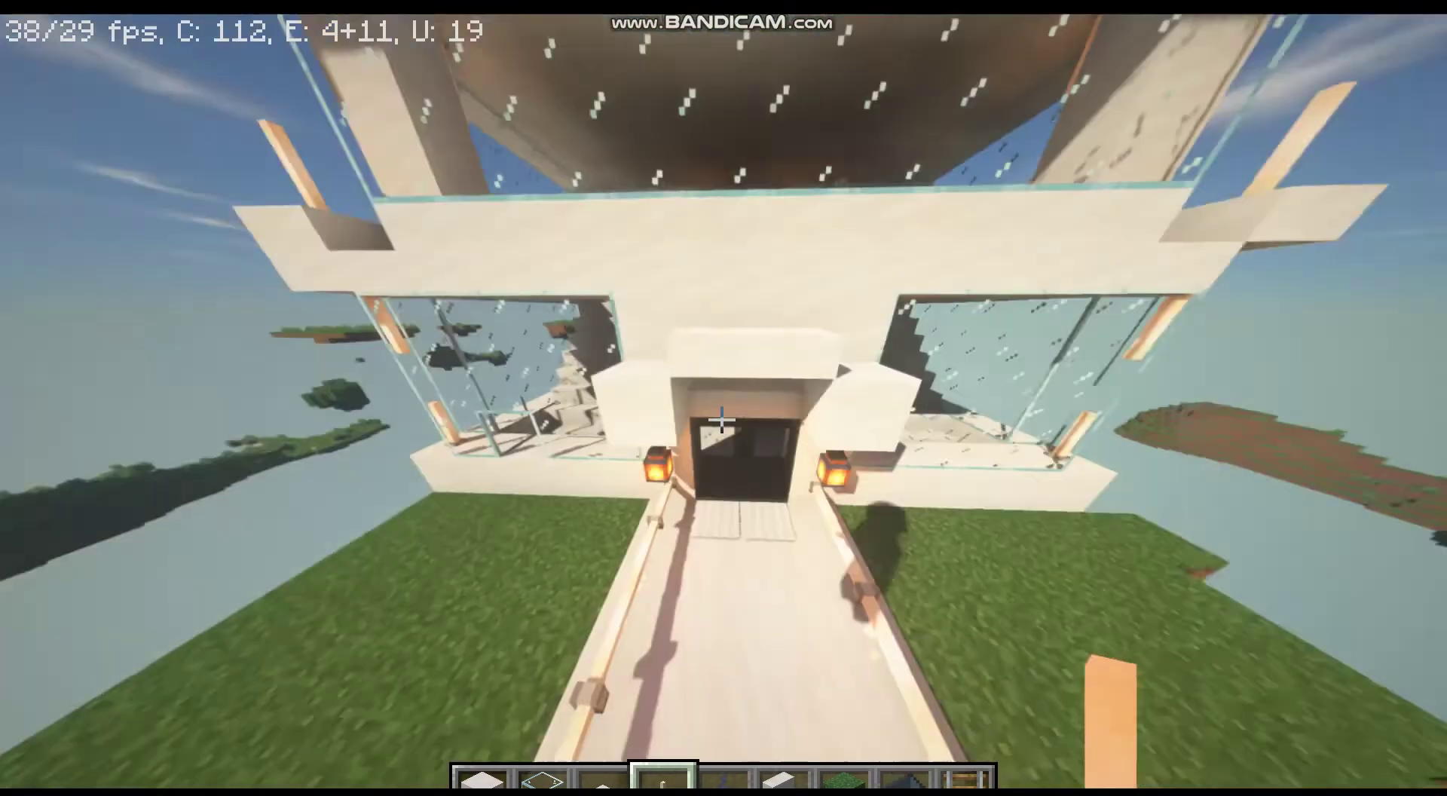
key(w)
Step: Briefly open the in-game options menu and return to the world
key(Escape)
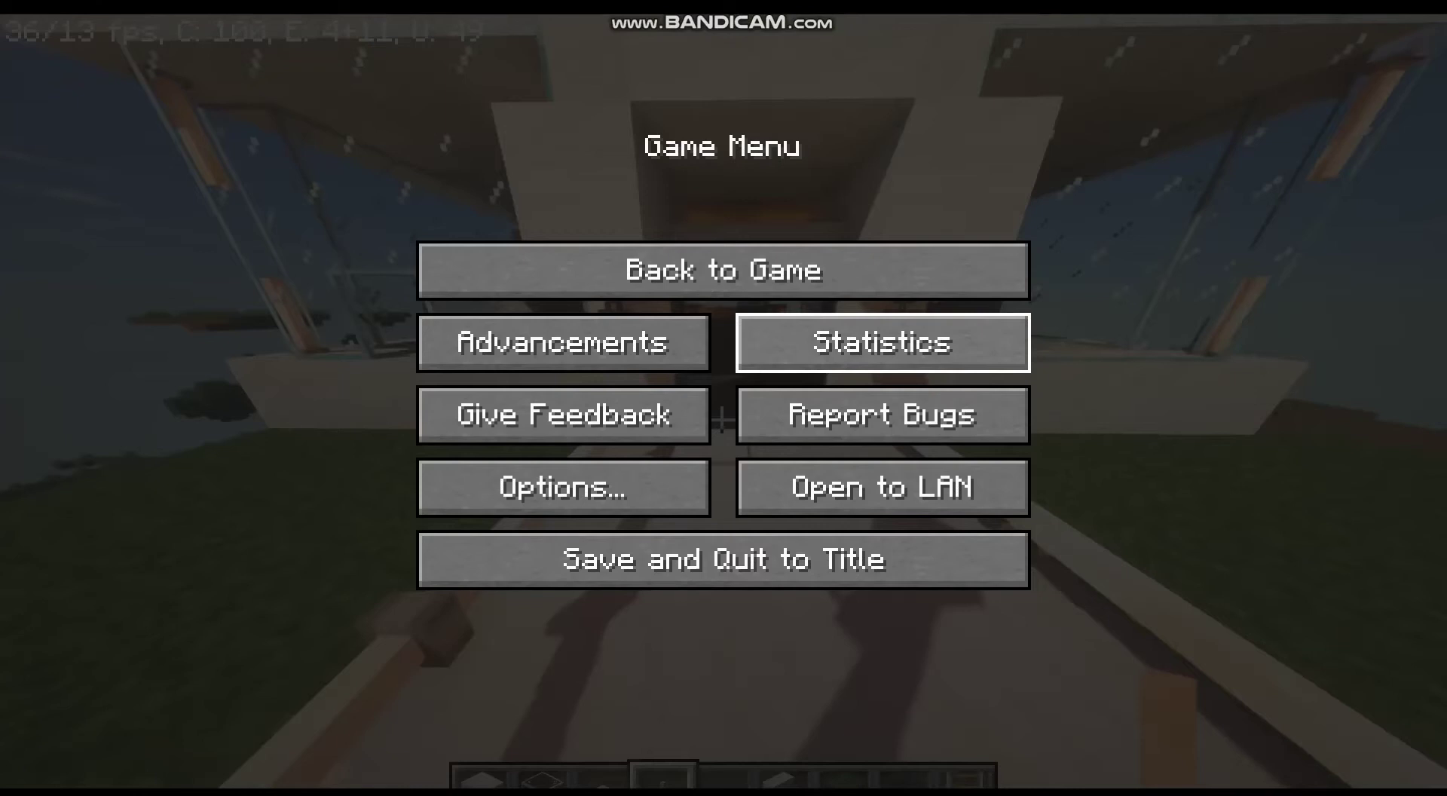
click(564, 487)
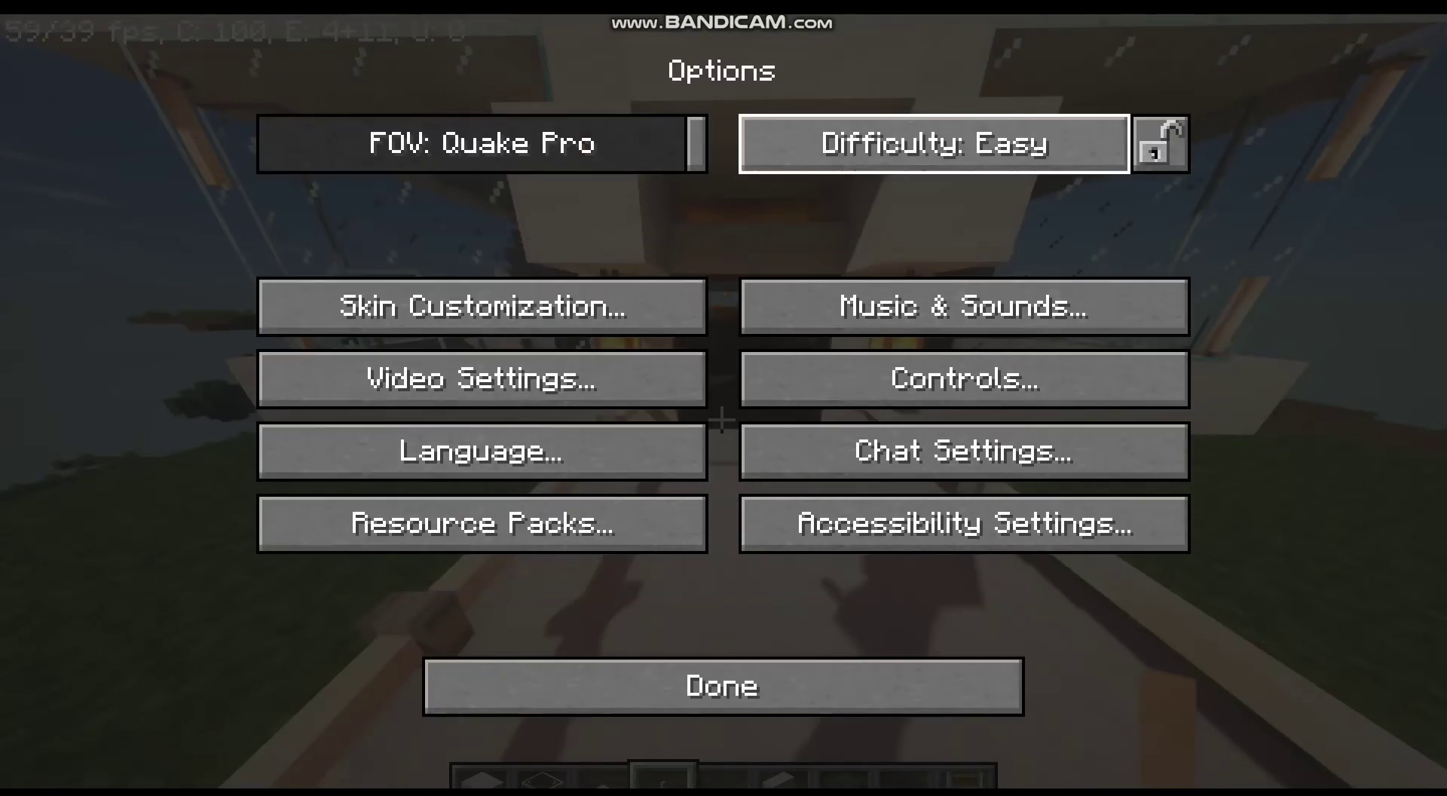
key(Escape)
key(Escape)
Step: Fly into the house, tour the interior past the stairs, and open the creative inventory
key(w)
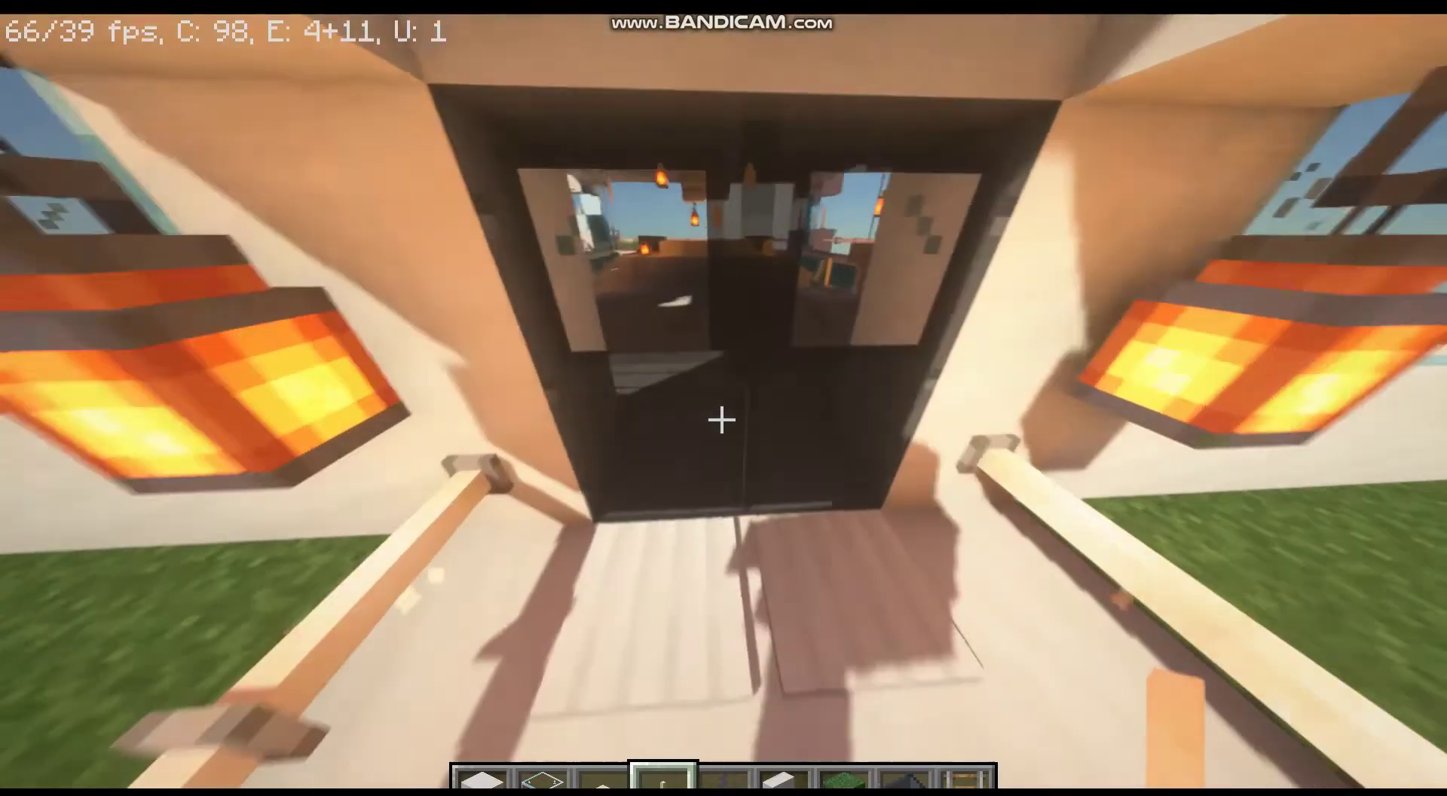
key(w)
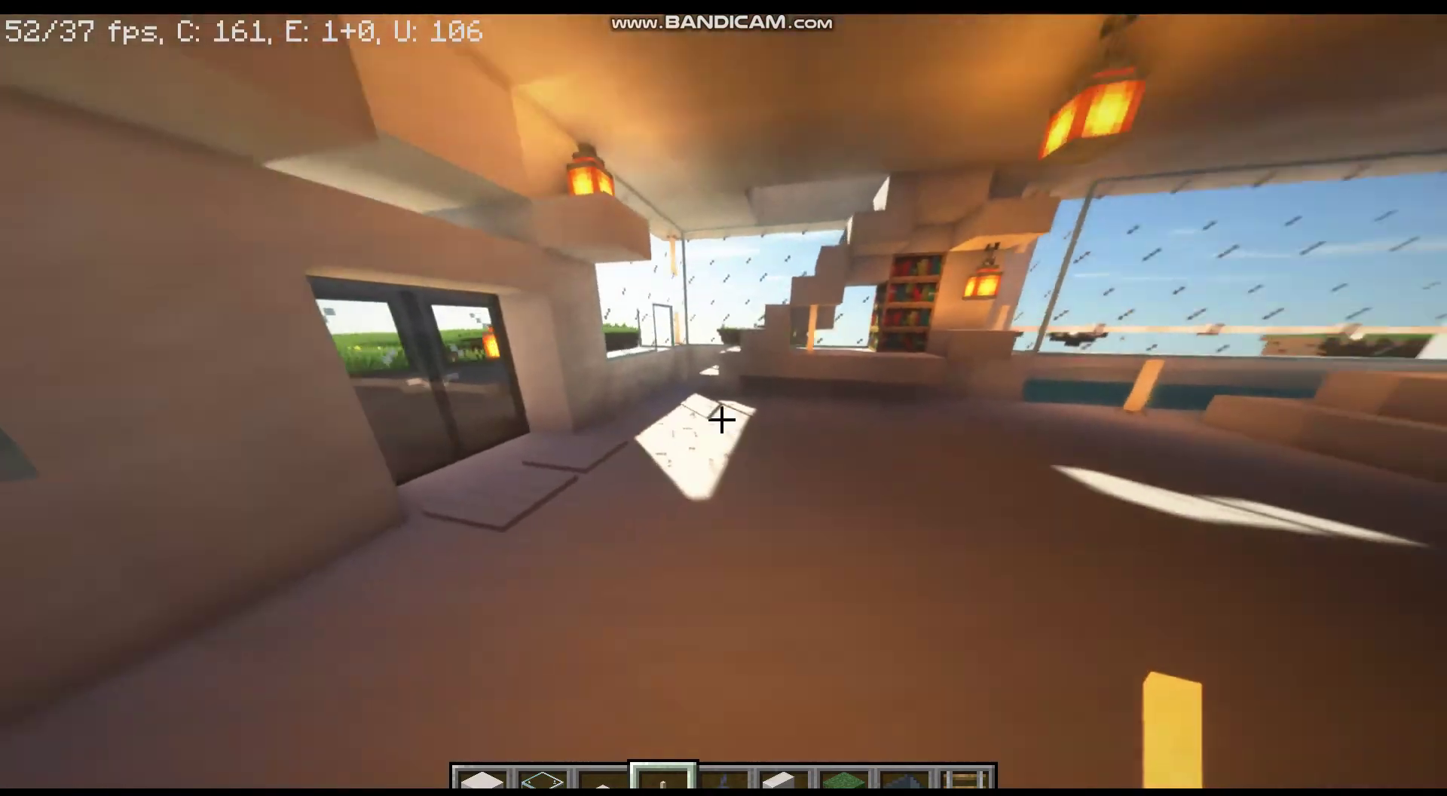
key(w)
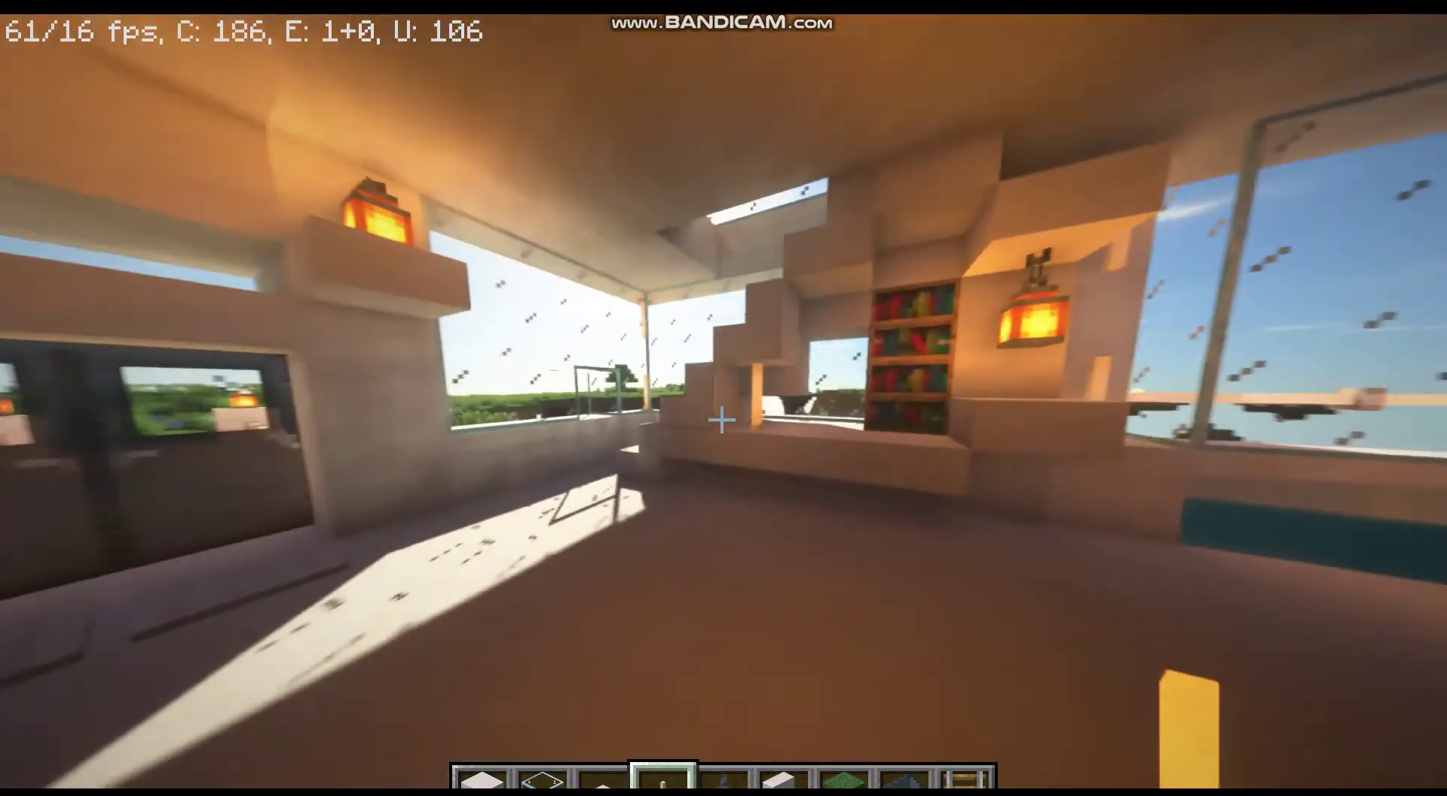
key(w)
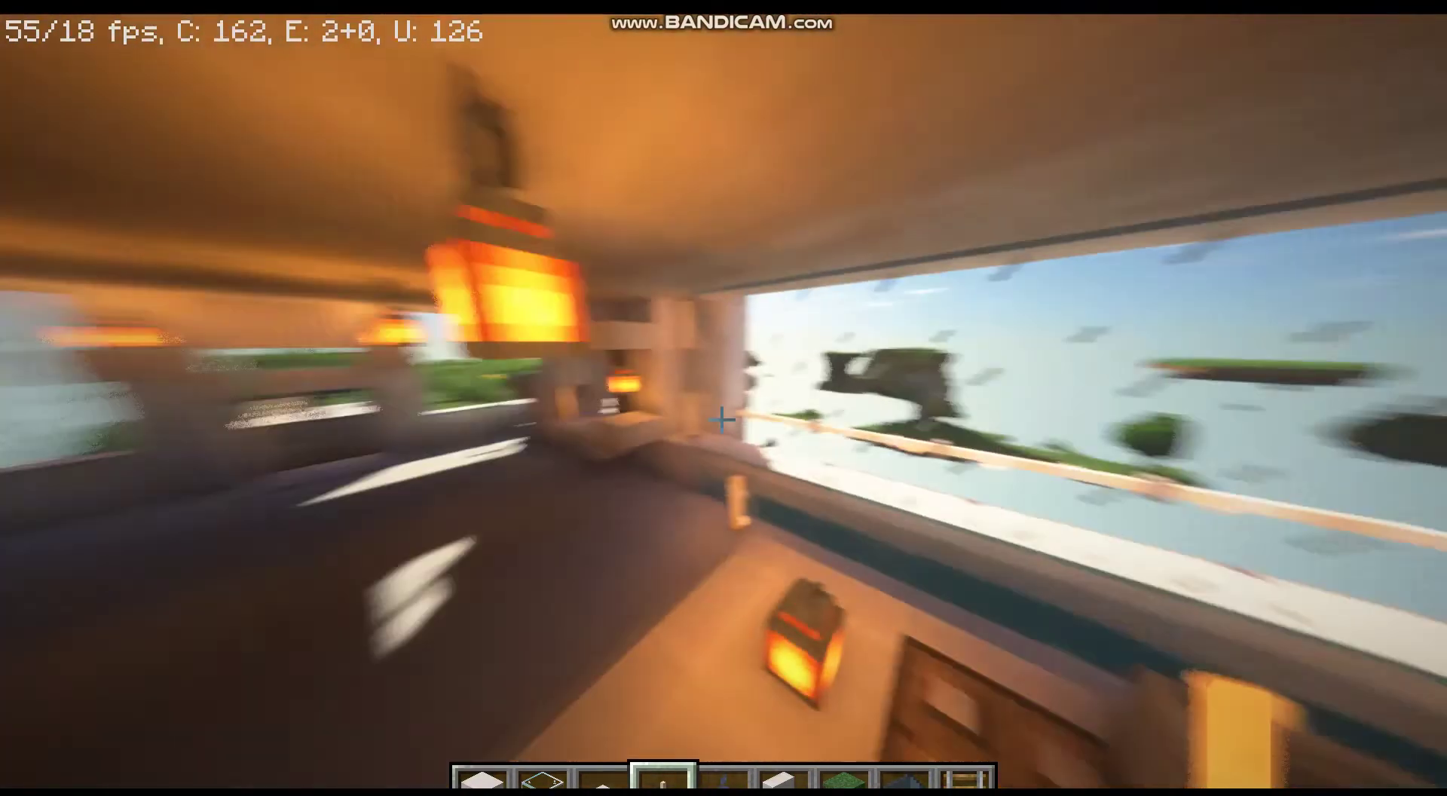
key(w)
key(e)
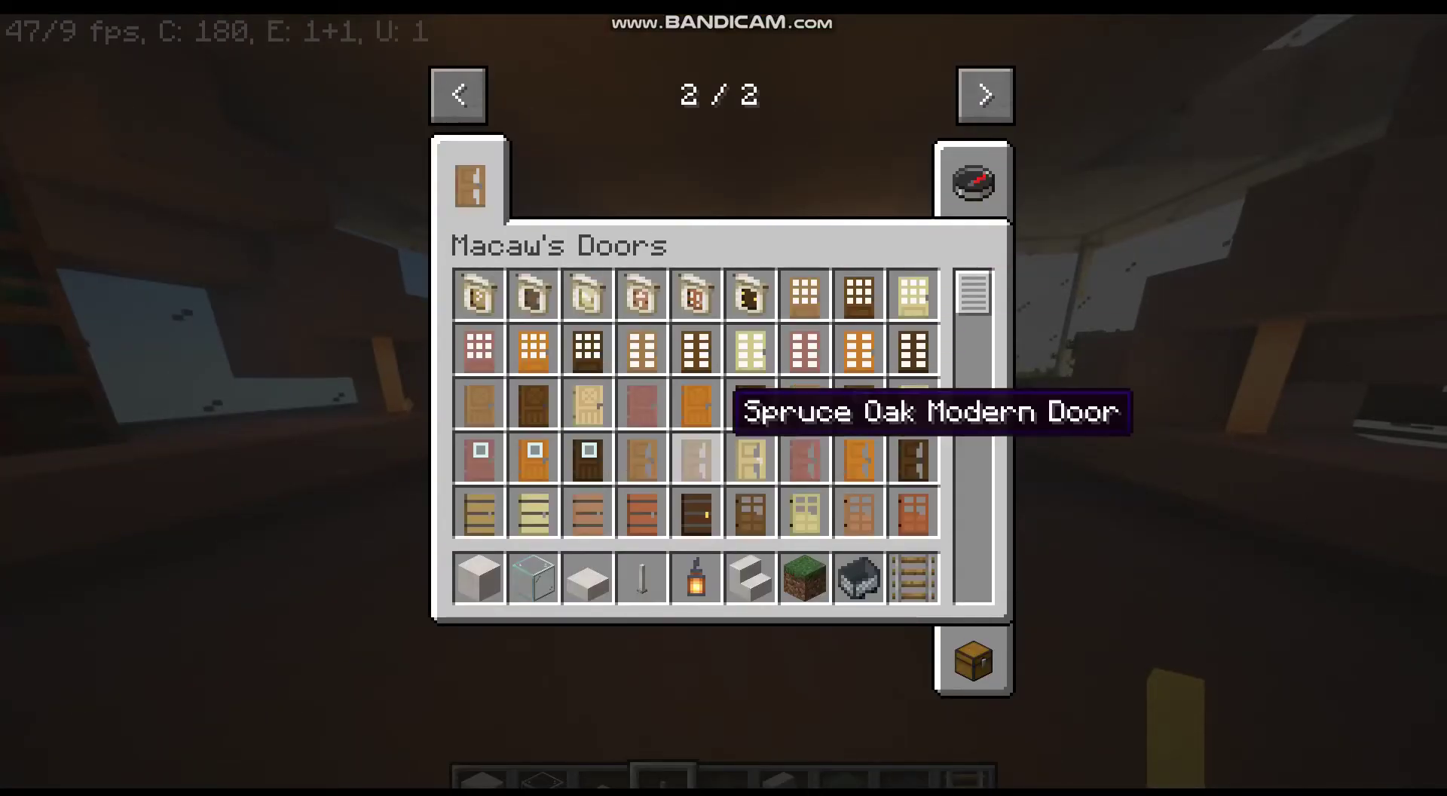
Step: Close the inventory, hold the Smooth Quartz Block, and walk through the lantern-lit room
key(e)
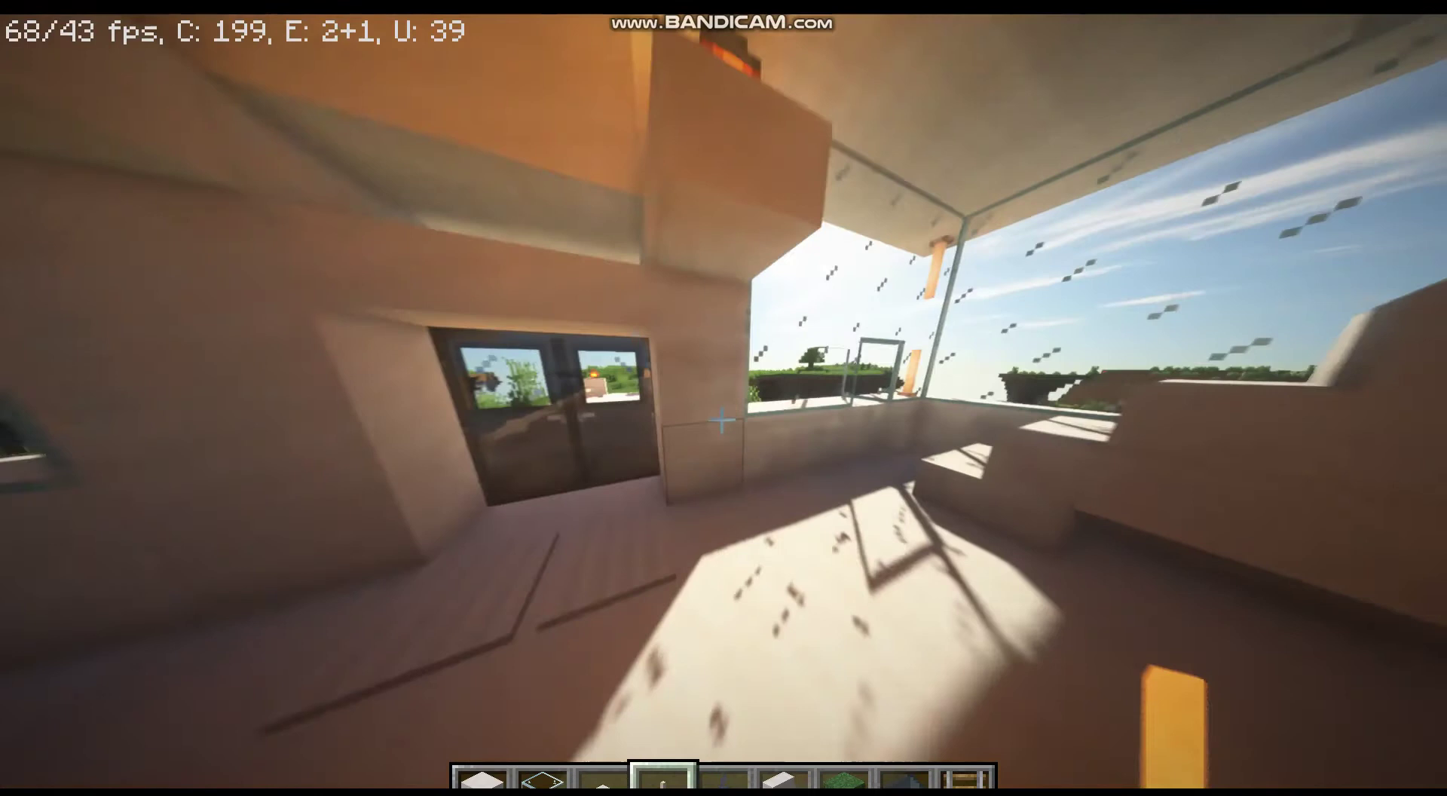
key(2)
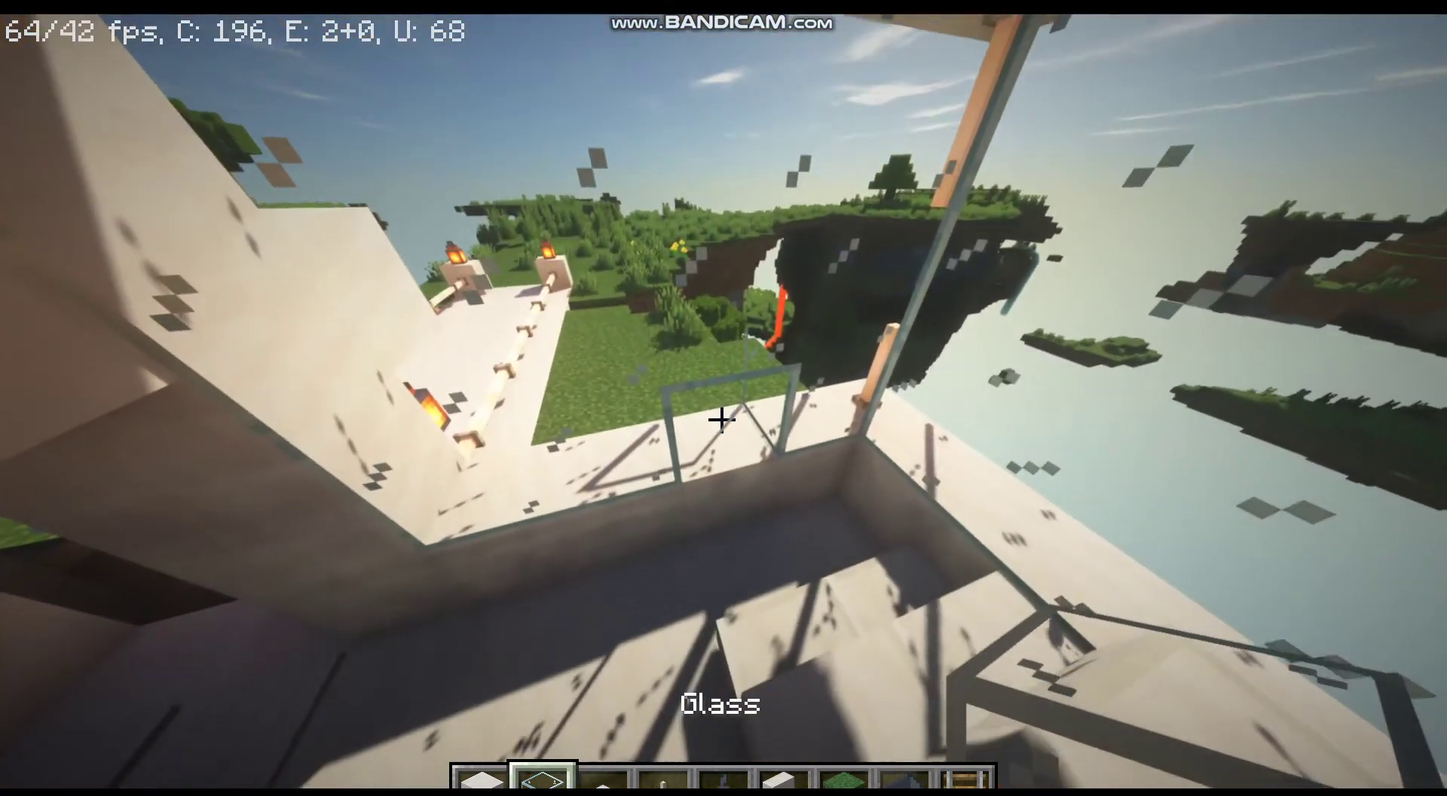
key(1)
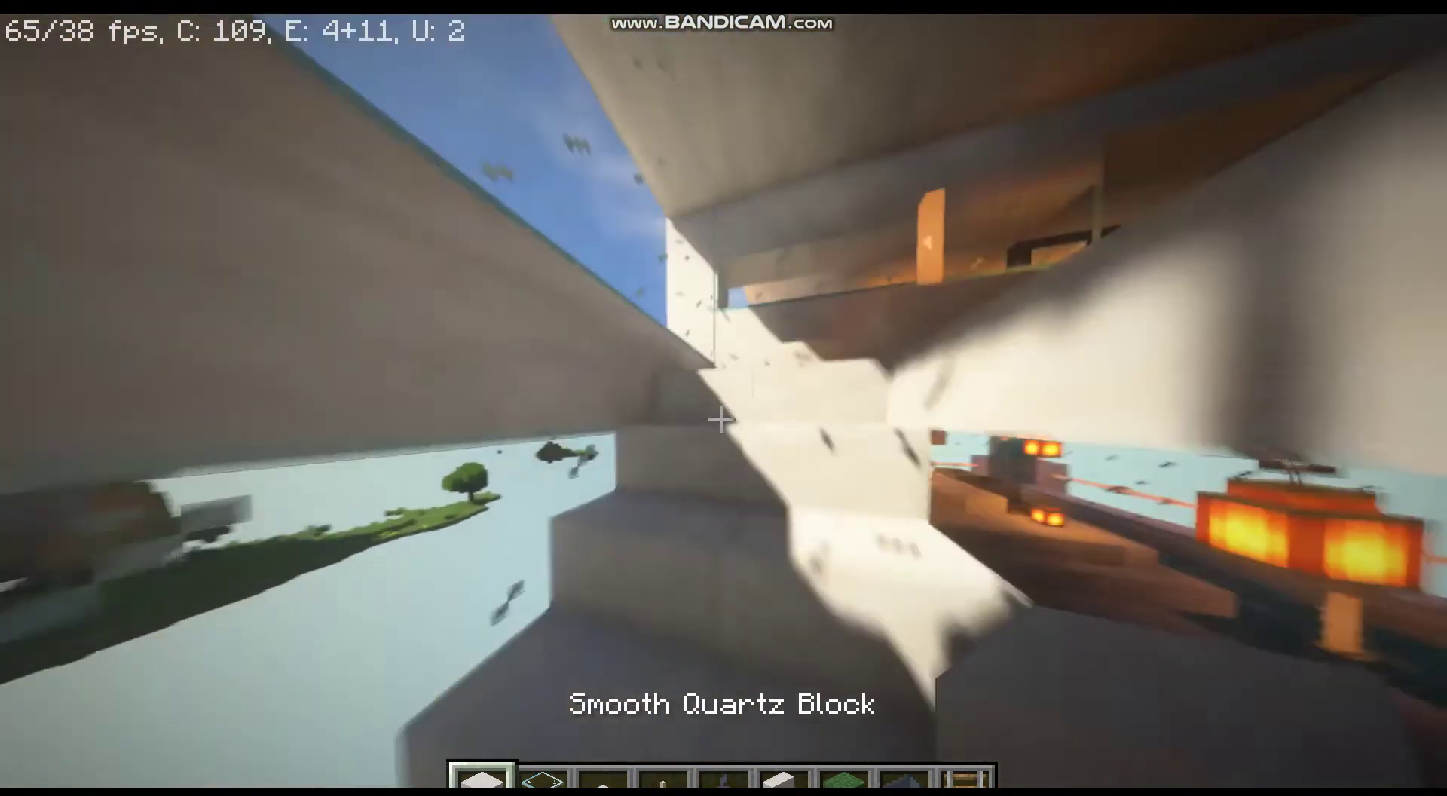
key(w)
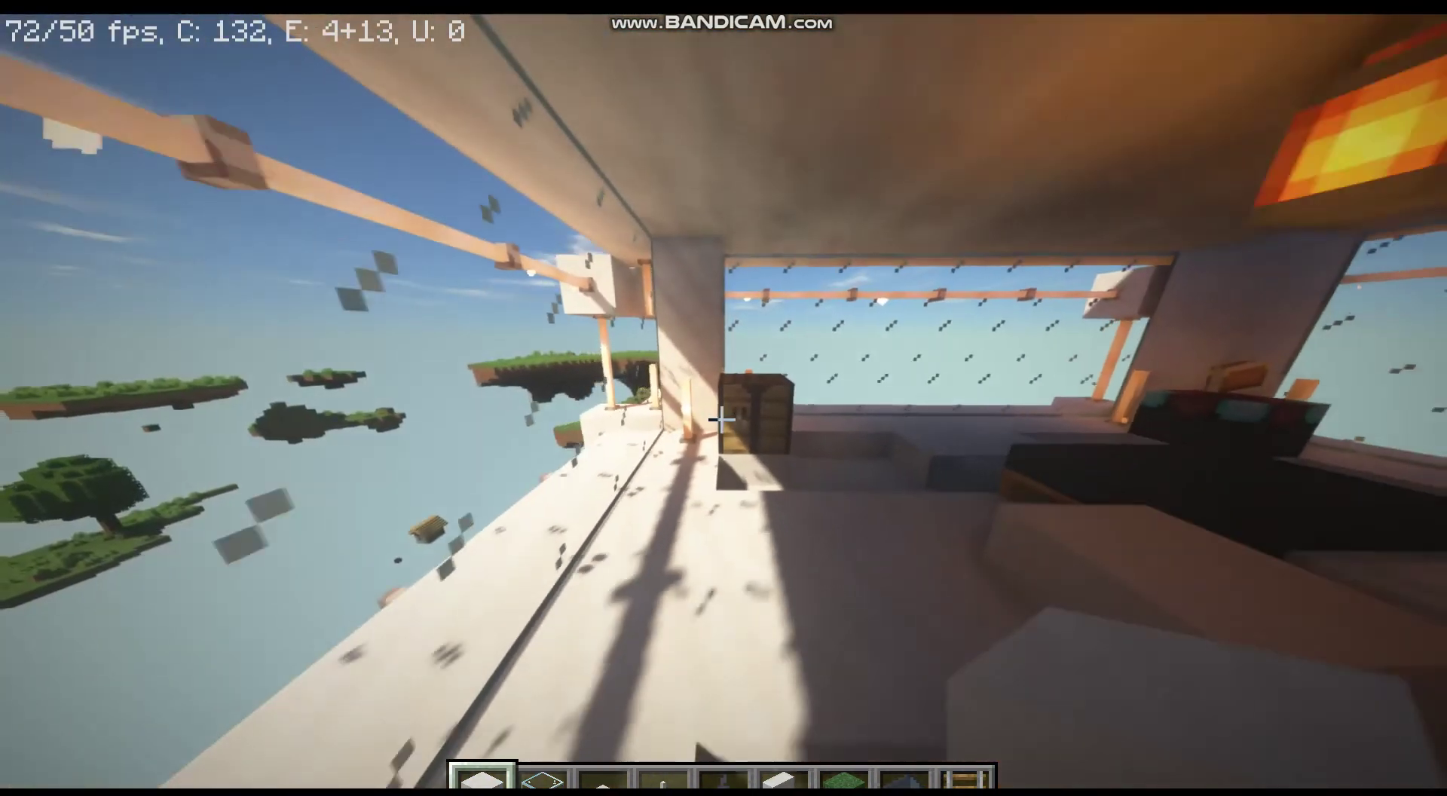
key(s)
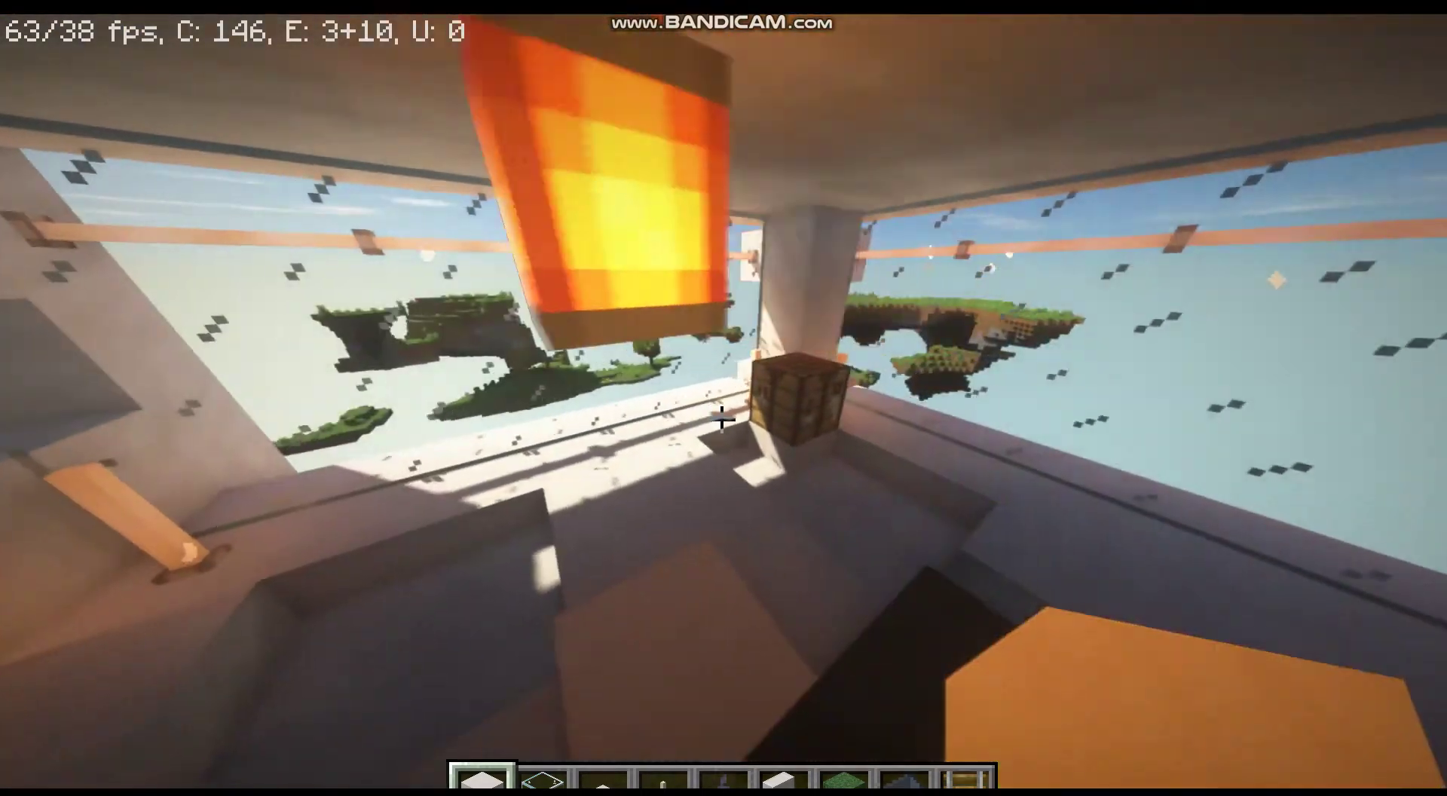
key(s)
Step: Open the glass double door, go downstairs onto the bridge path, and land on the grass
key(w)
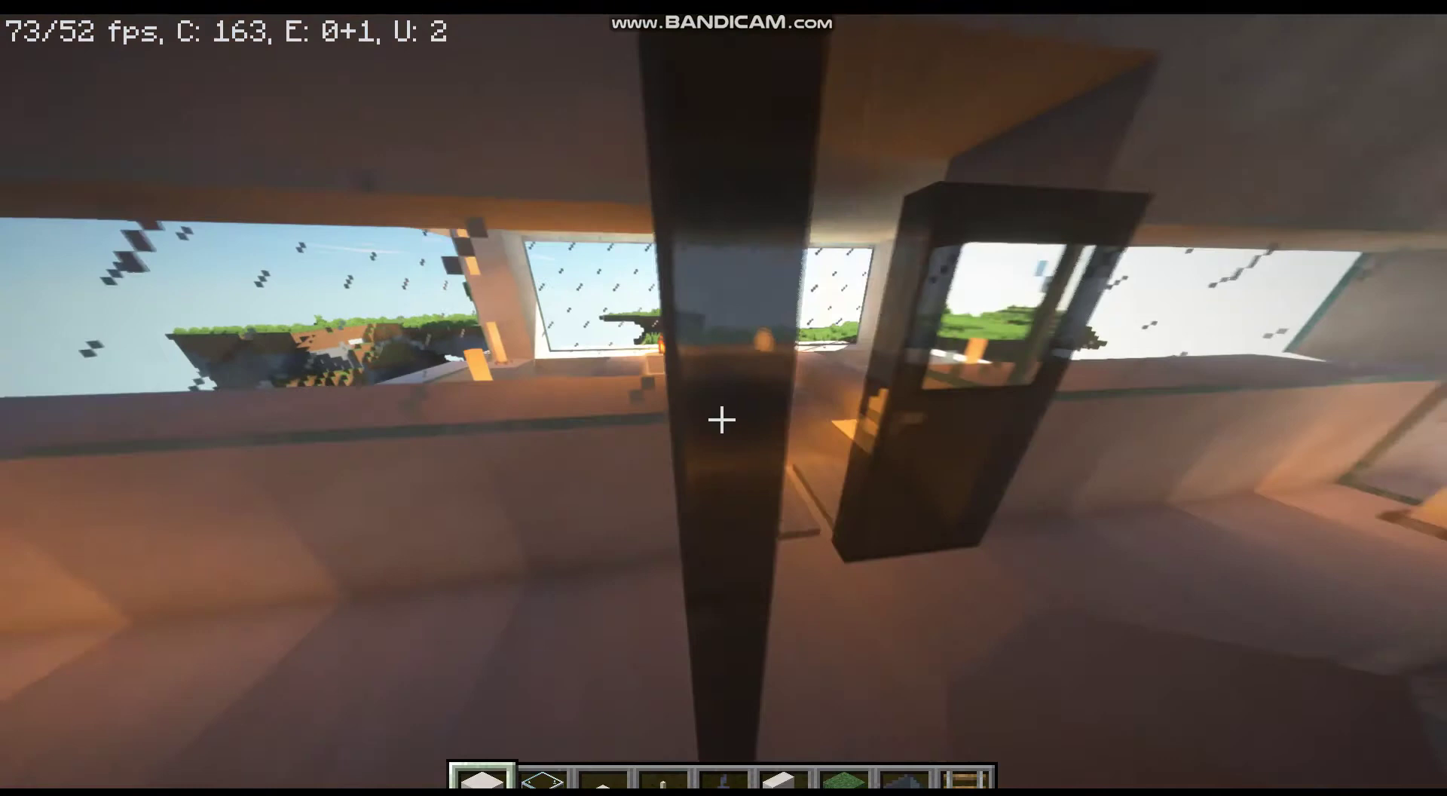
key(s)
right_click(722, 420)
key(w)
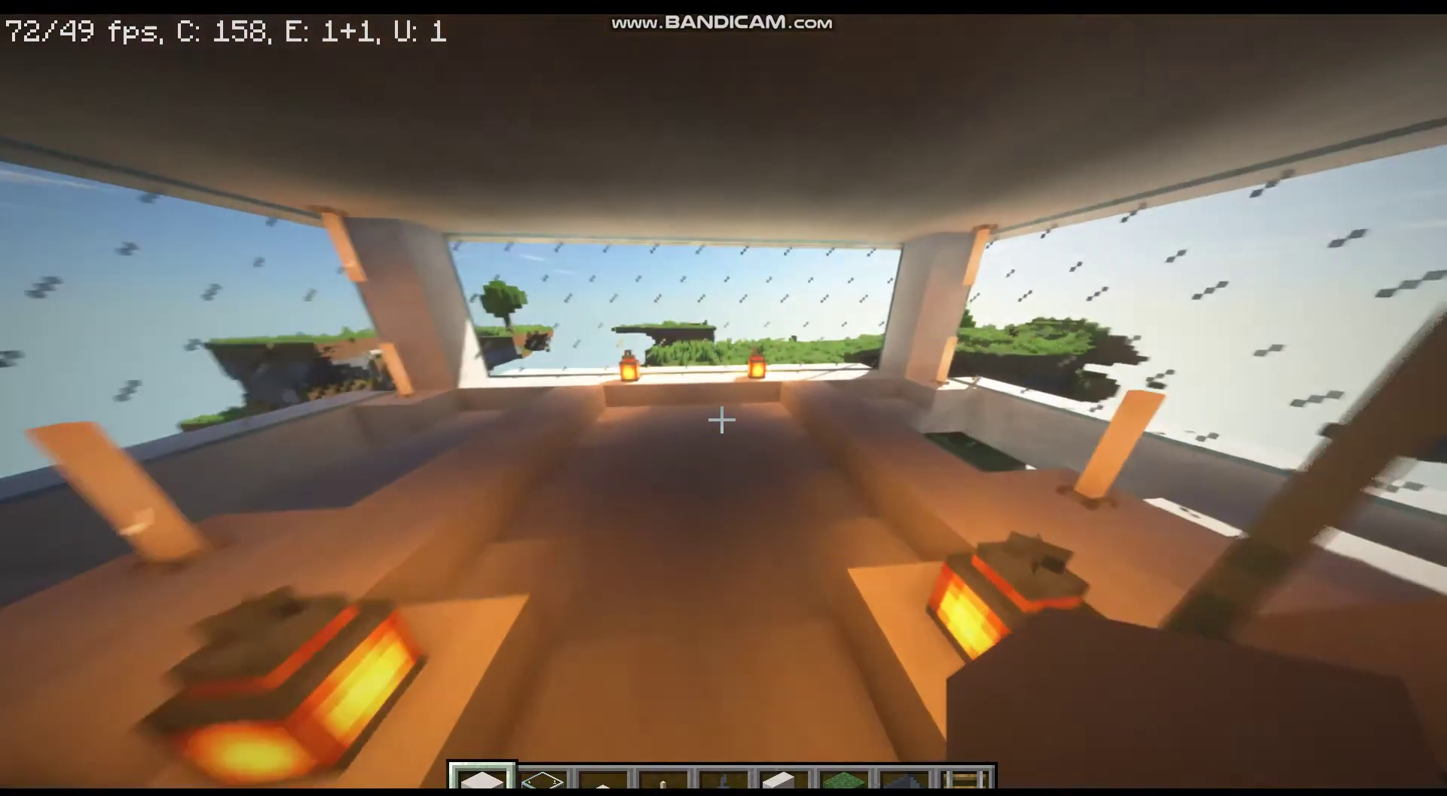
key(w)
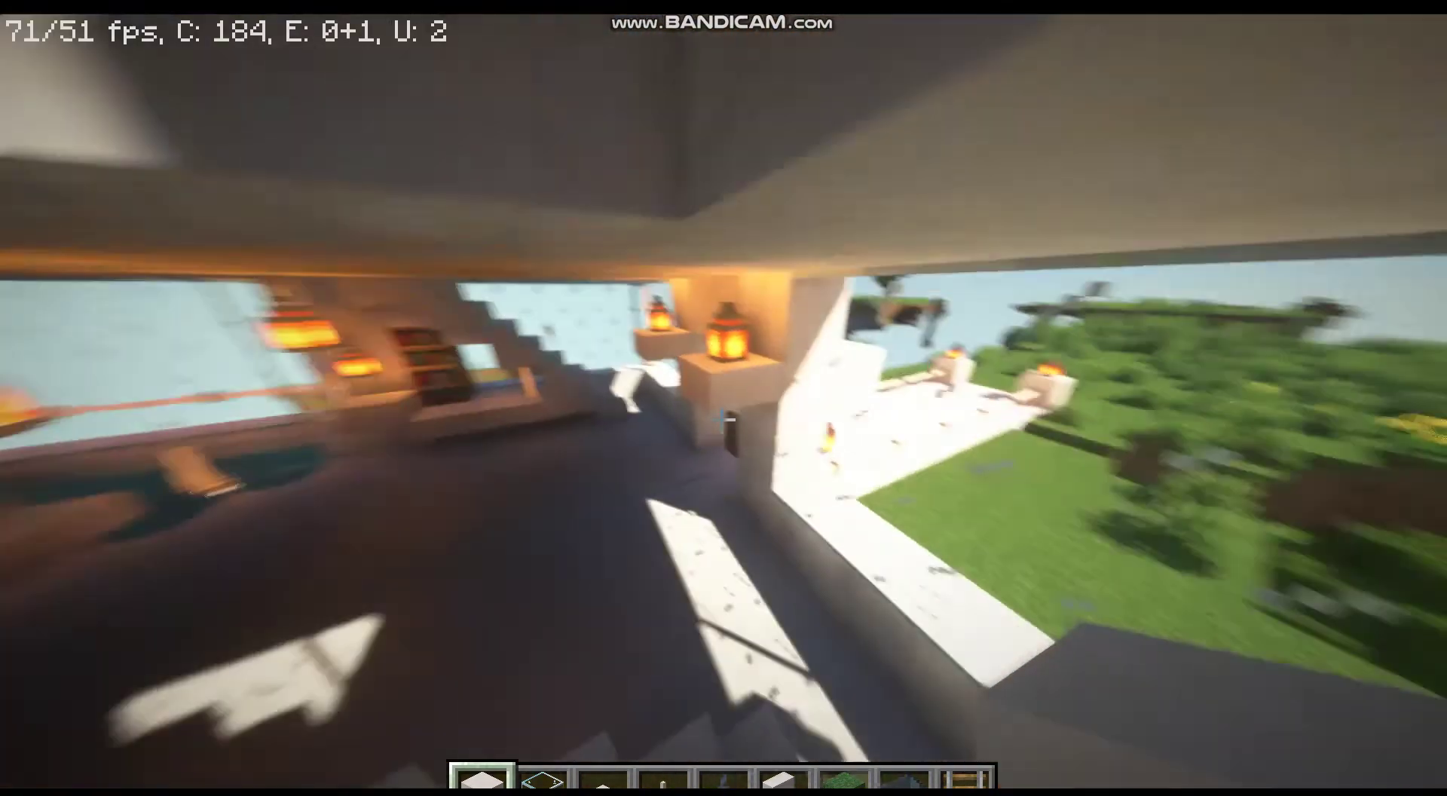
key(w)
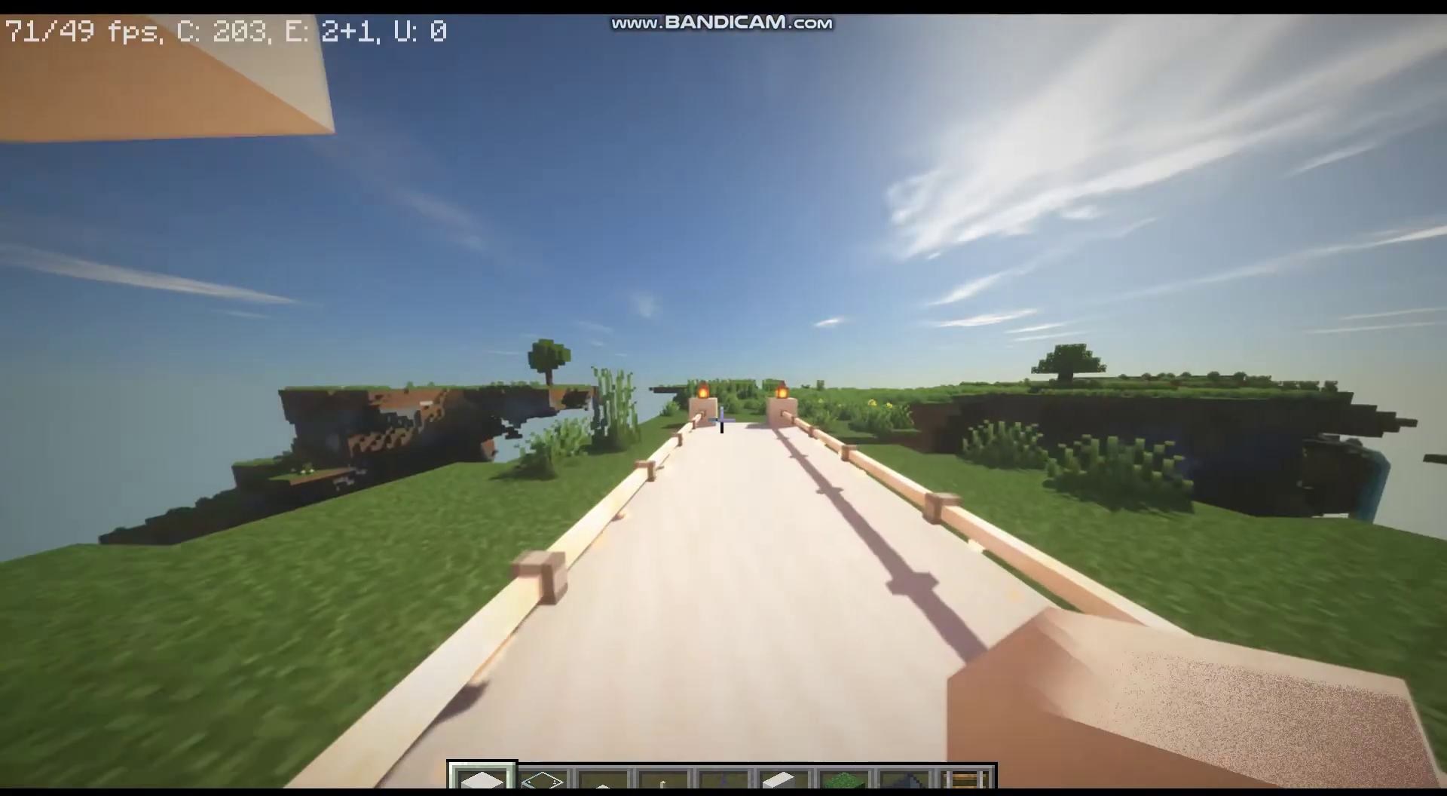
key(space)
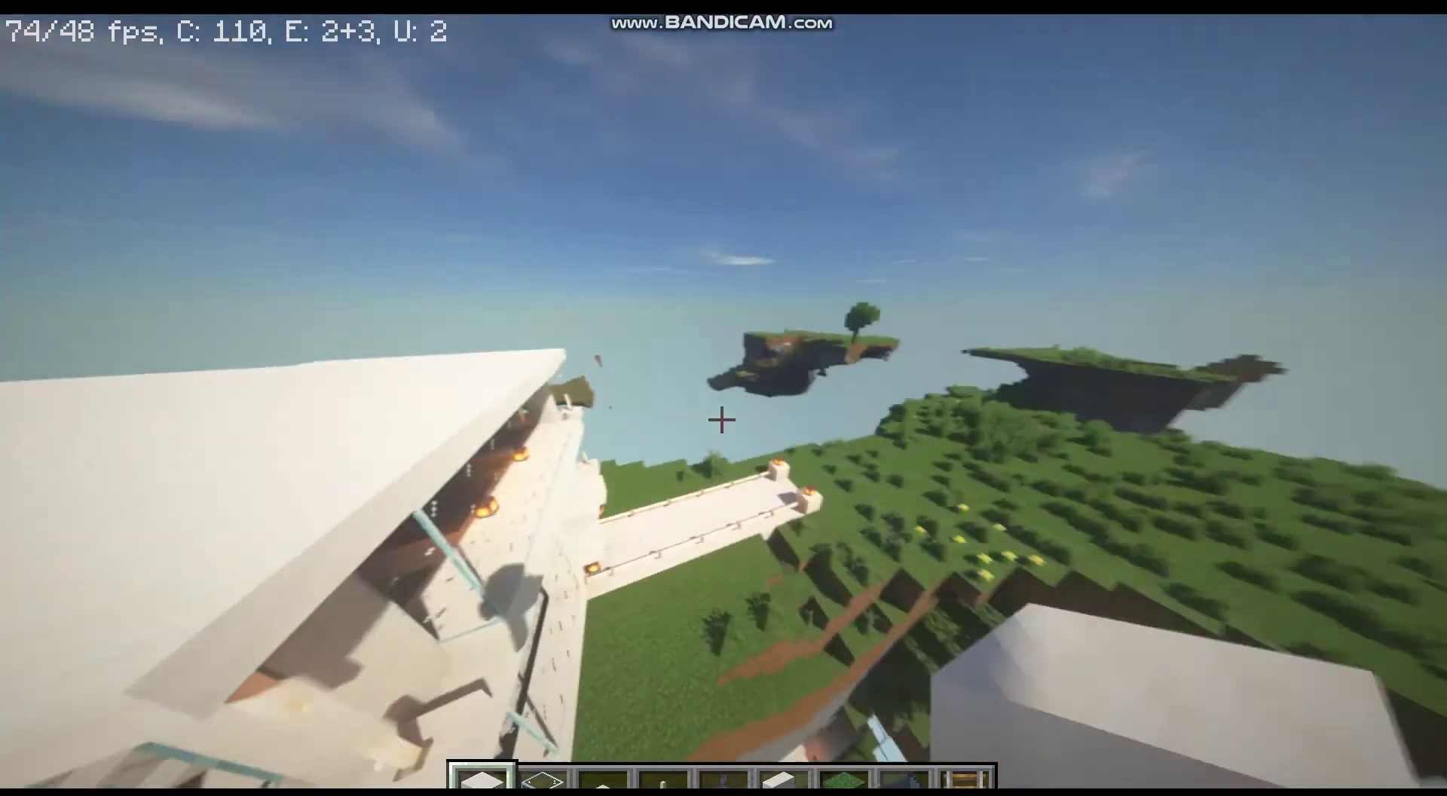
key(shift)
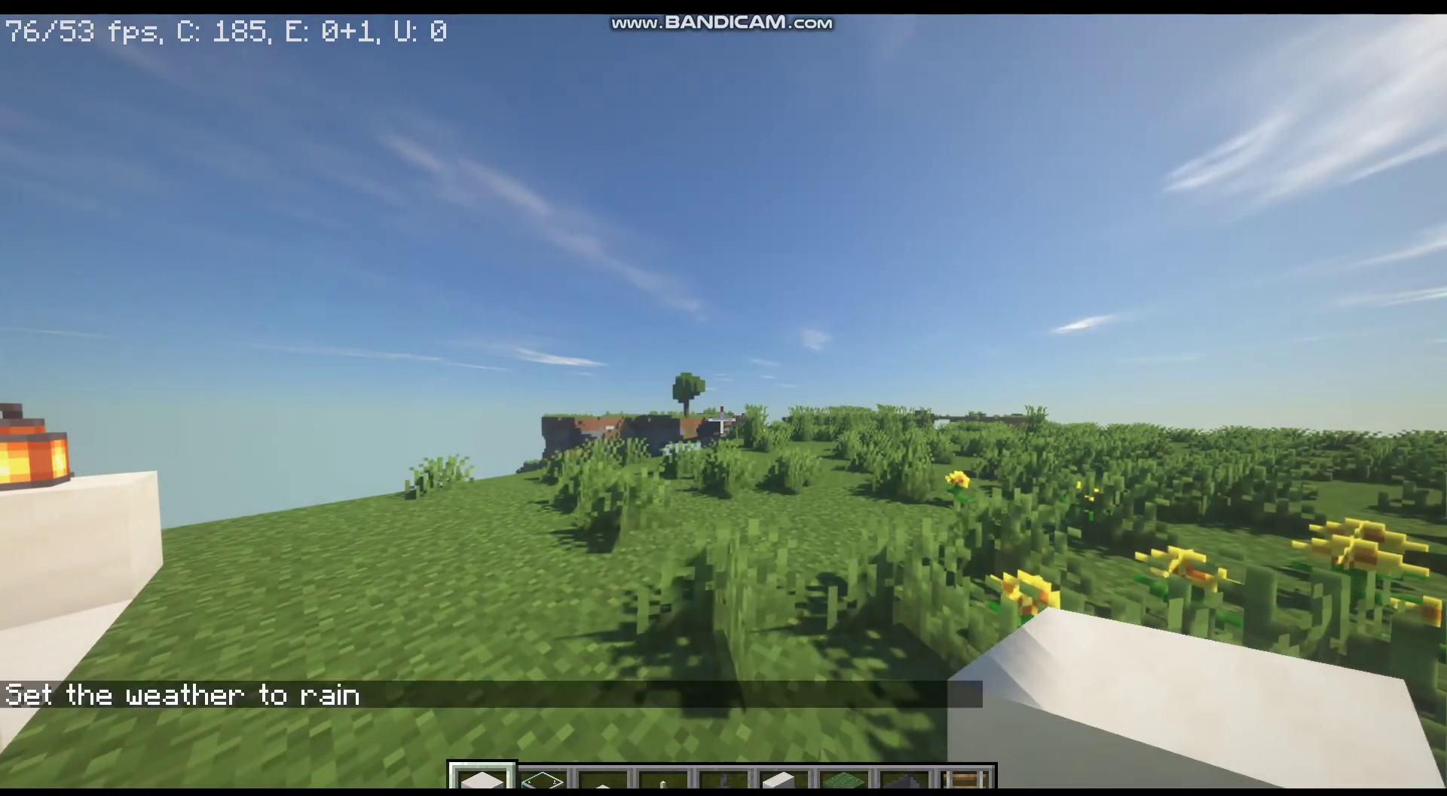
Step: Walk up to the house entrance in the rain, past the lantern posts, ending facing the front
key(w)
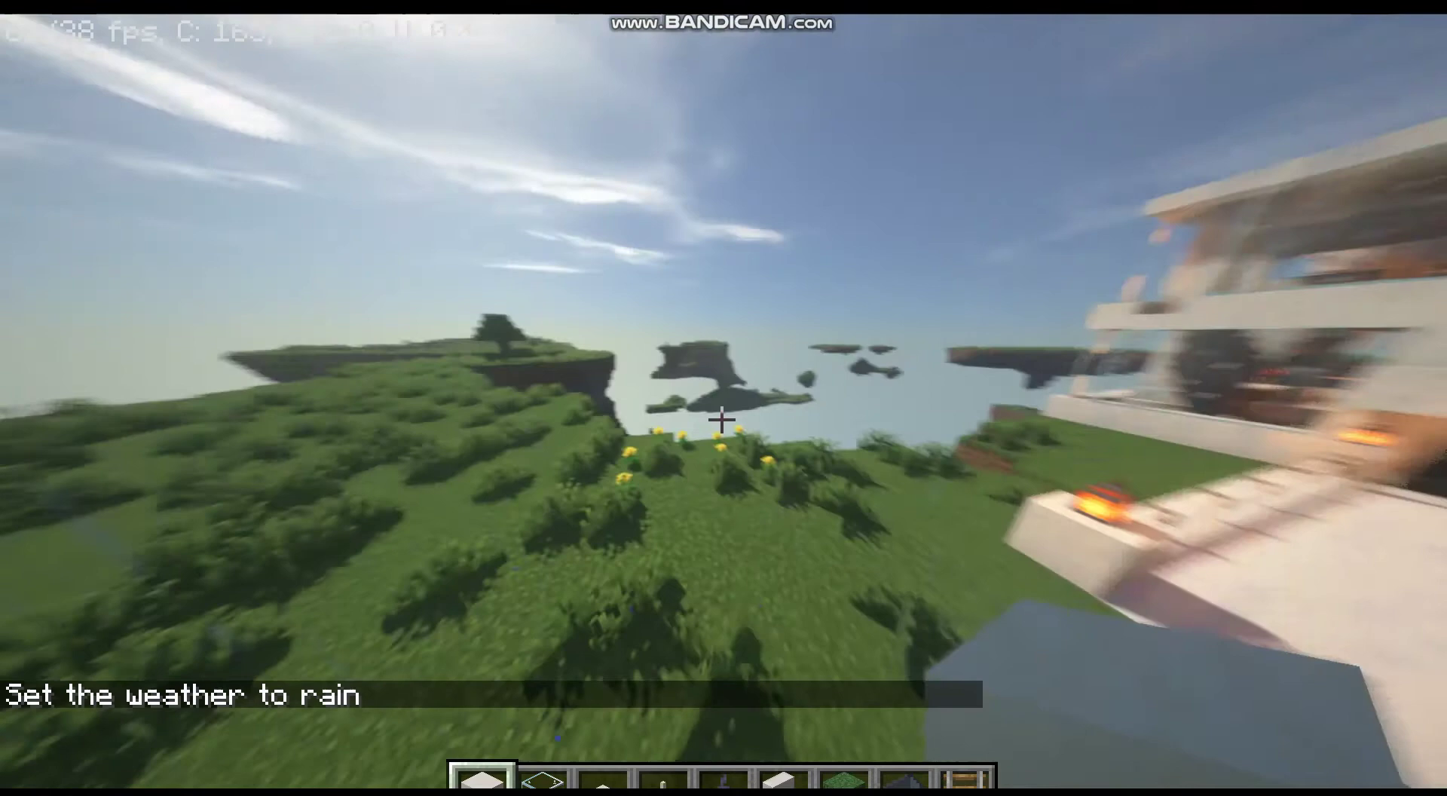
key(w)
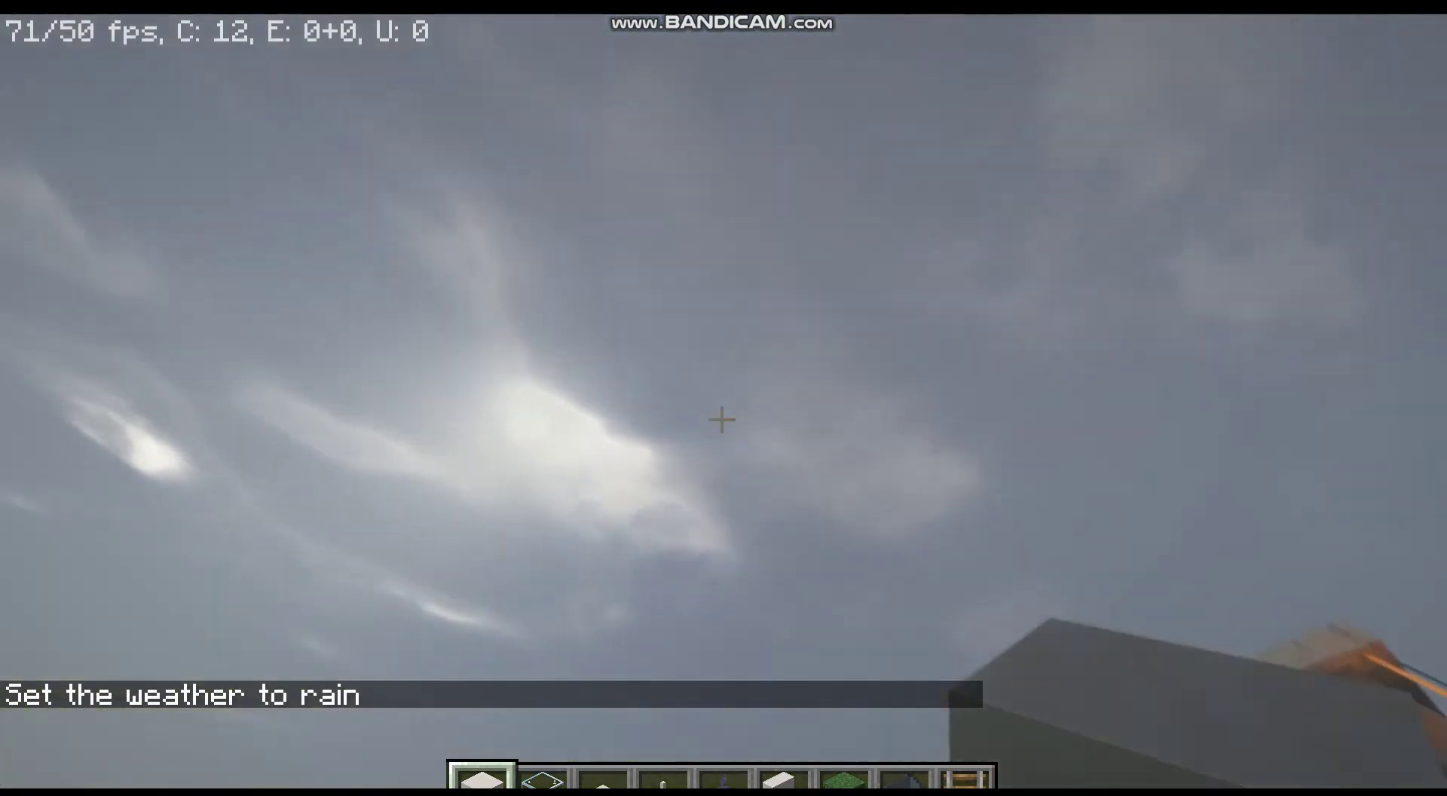
key(w)
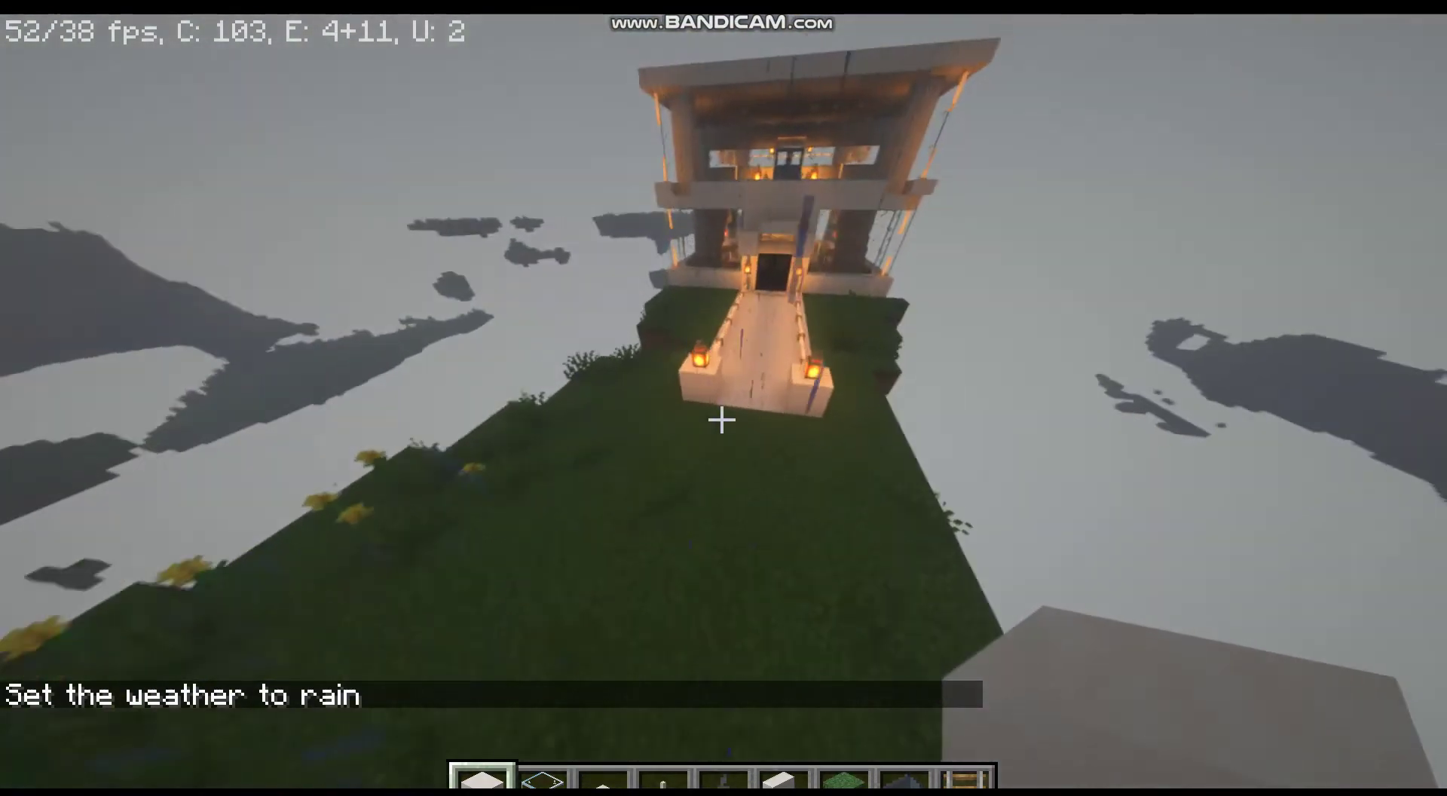
key(w)
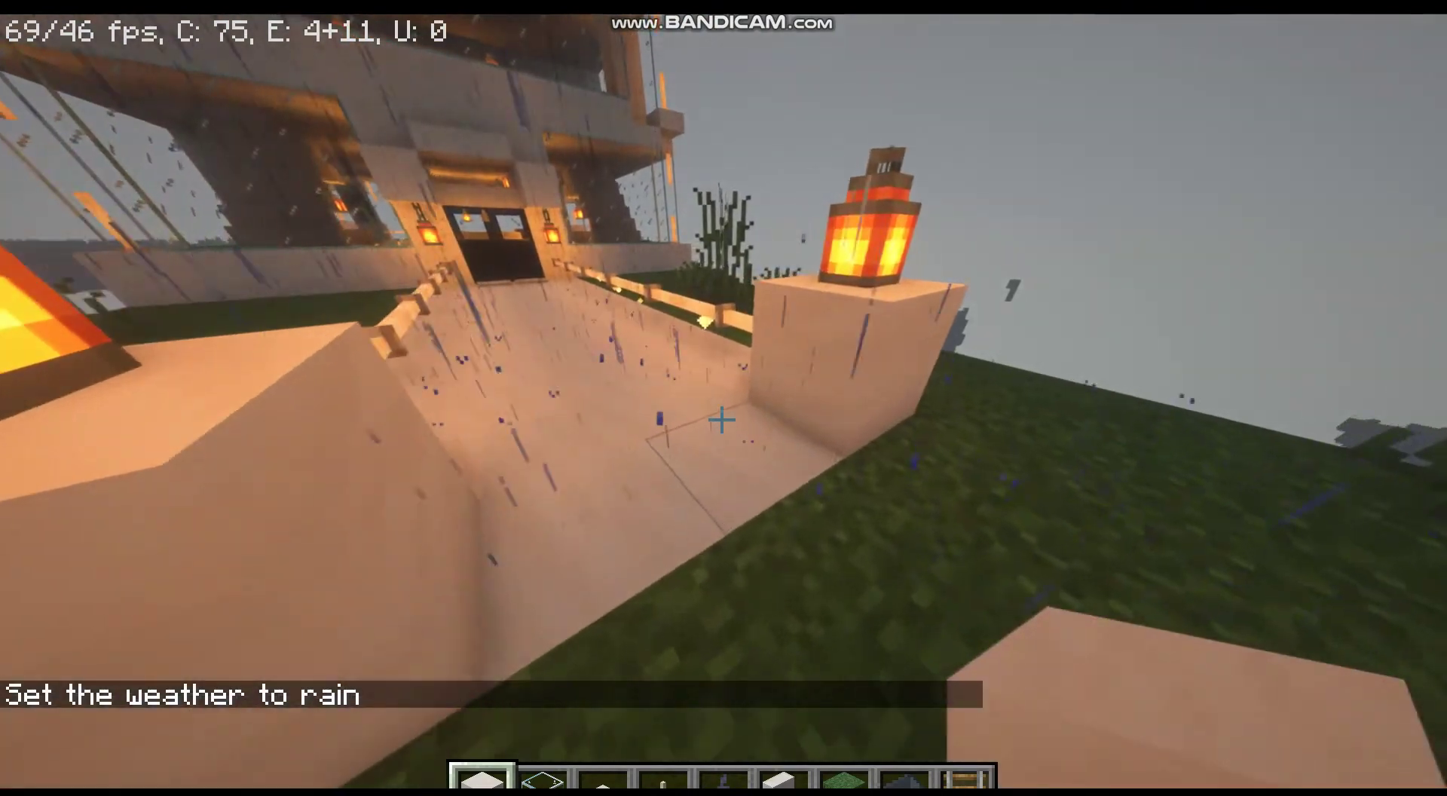
key(w)
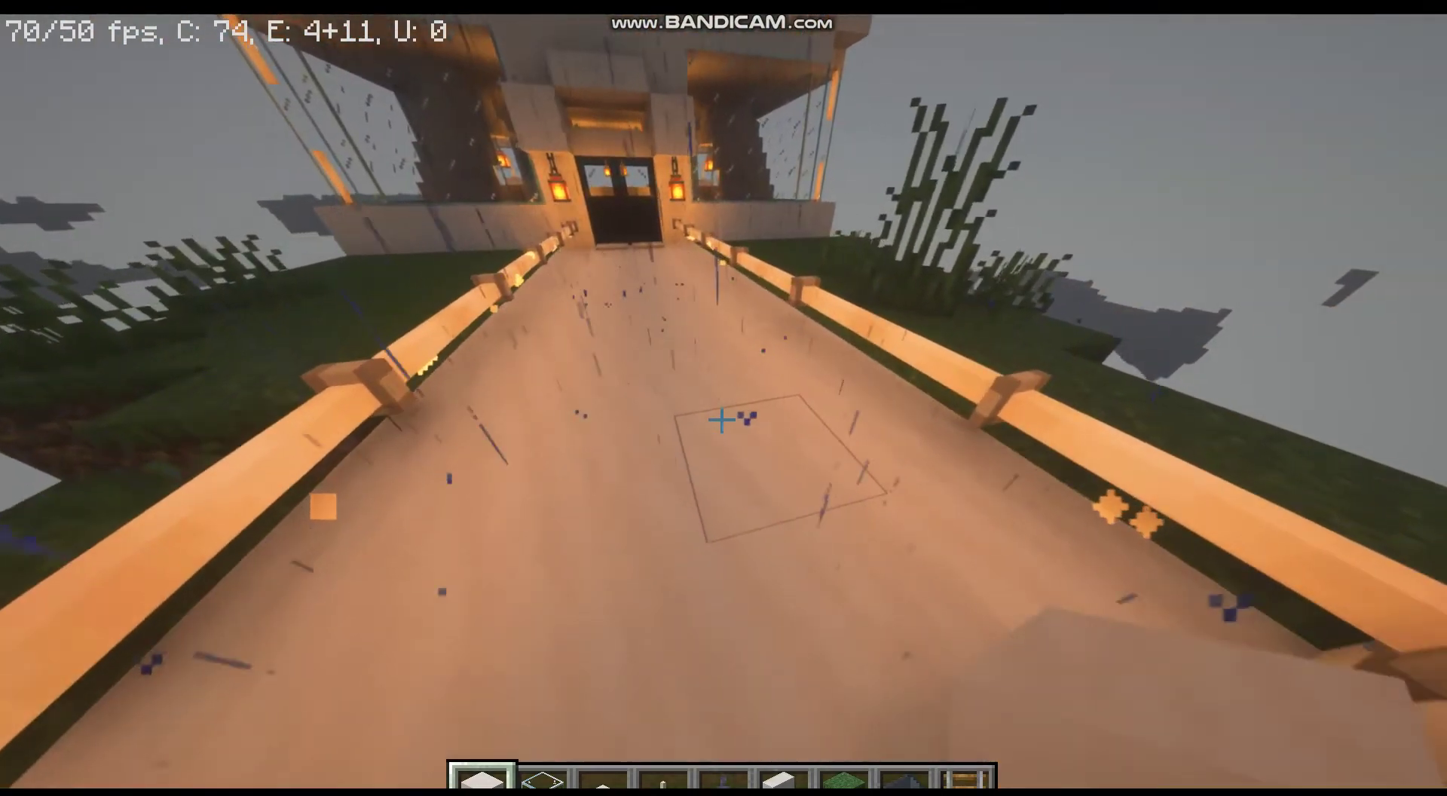
key(w)
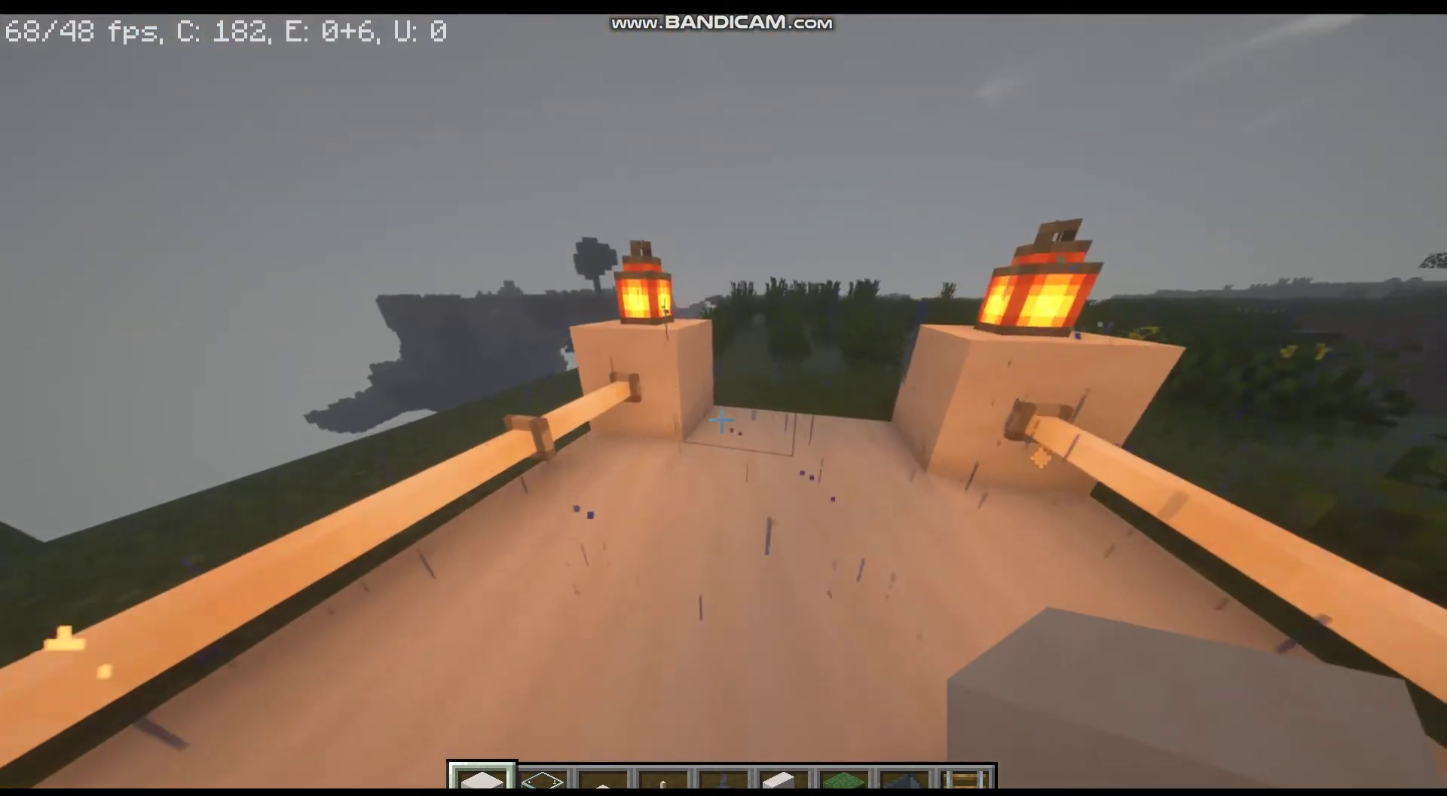
key(w)
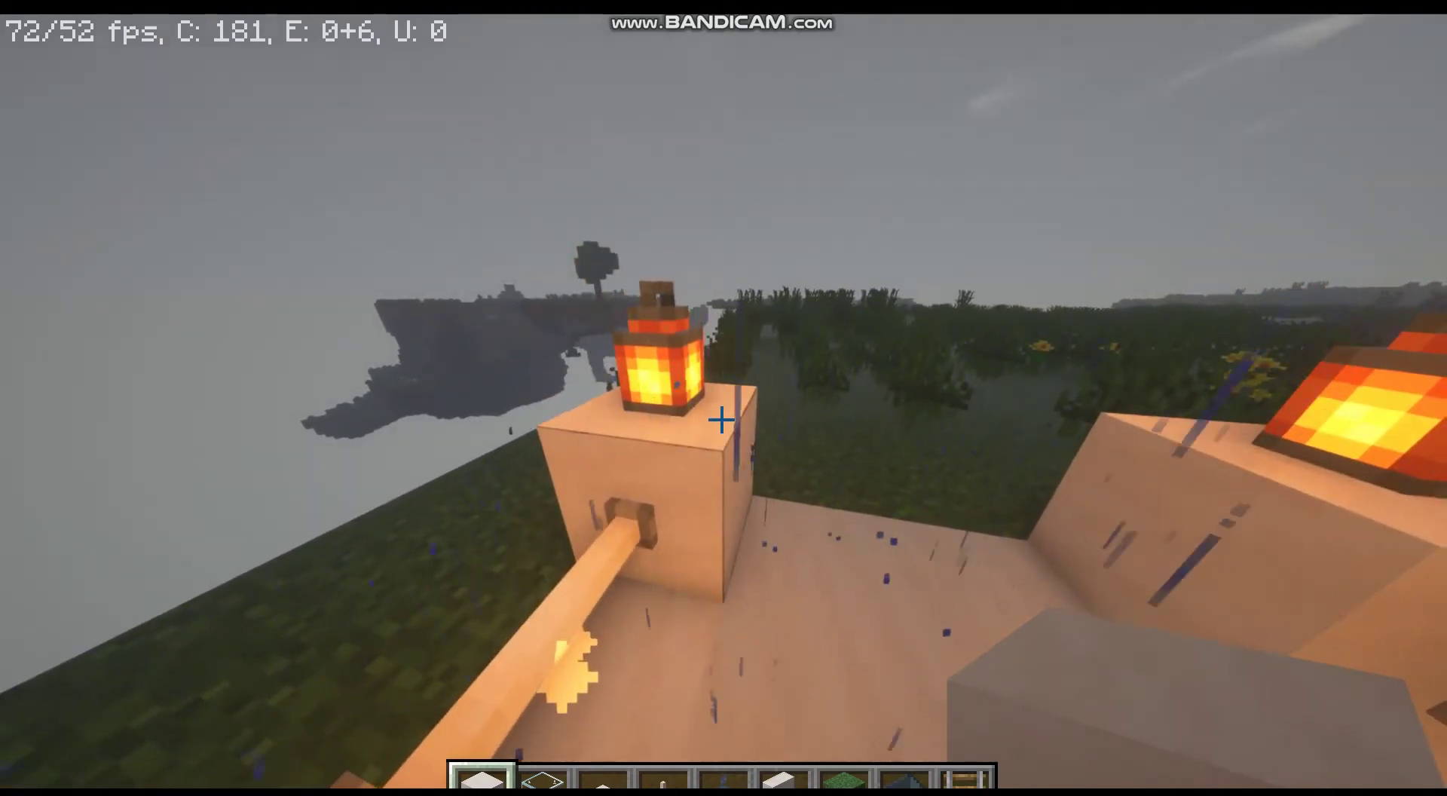
key(w)
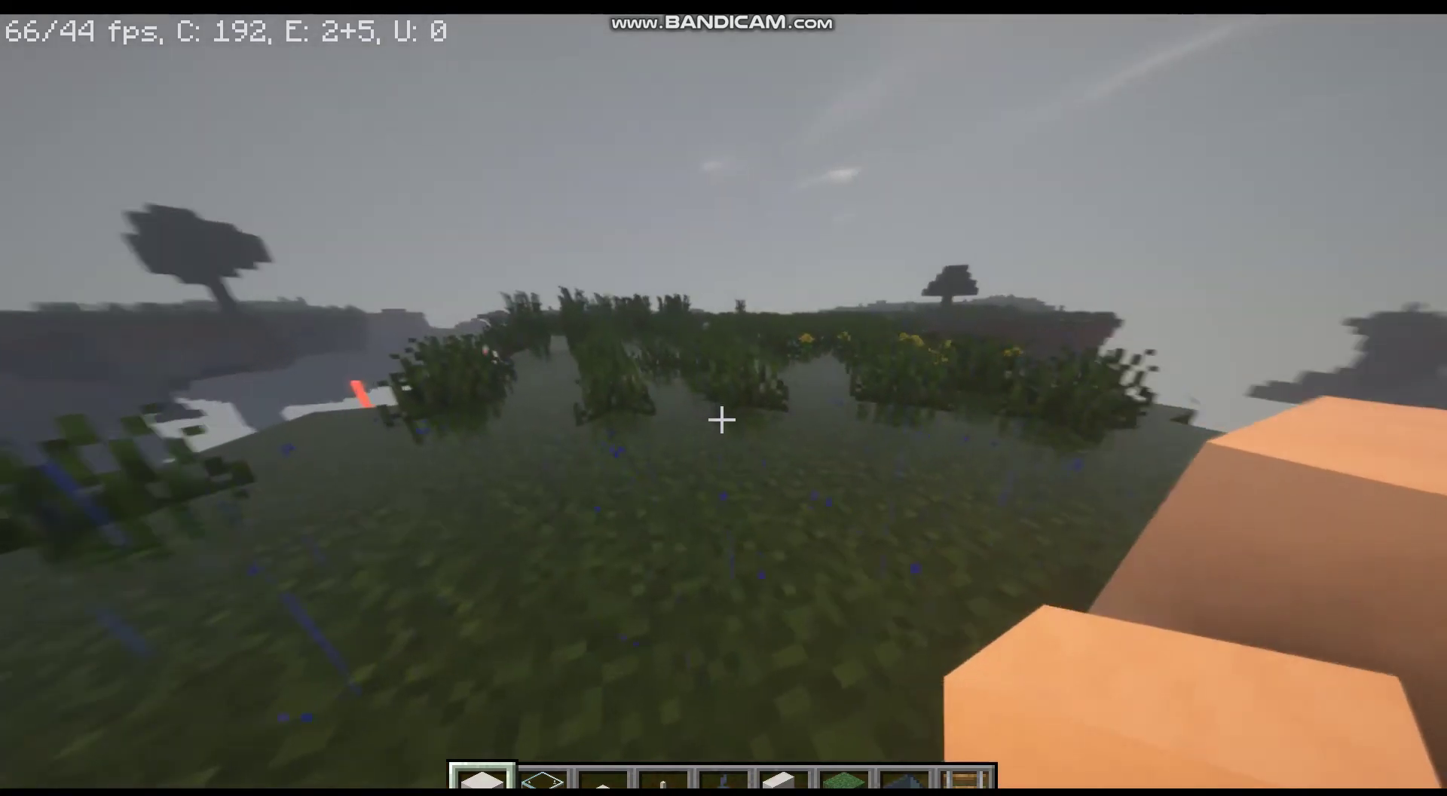
key(w)
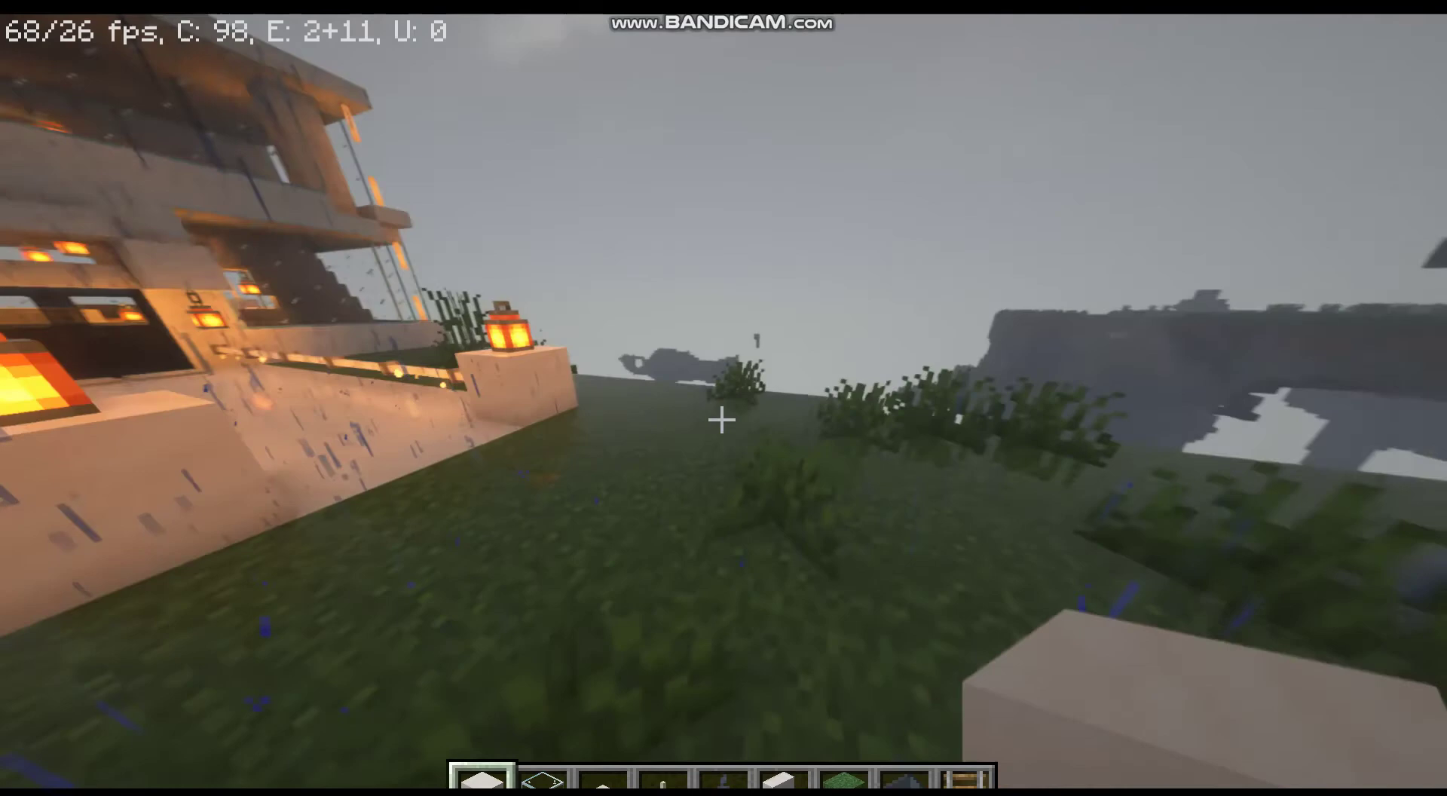
key(w)
key(w)
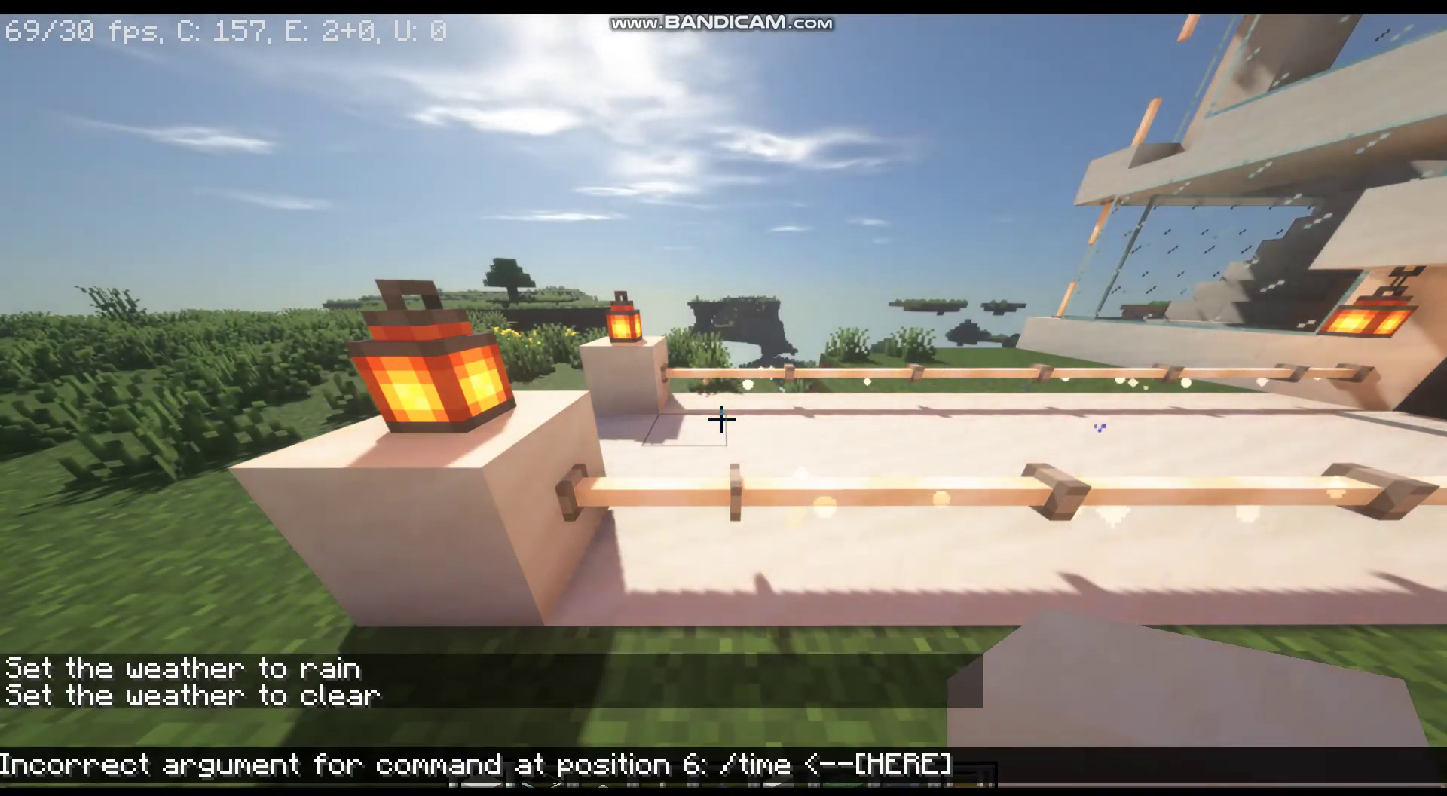
Step: Set the time with /time set 1000, check the creative inventory, then switch to the Windows desktop
text(s)
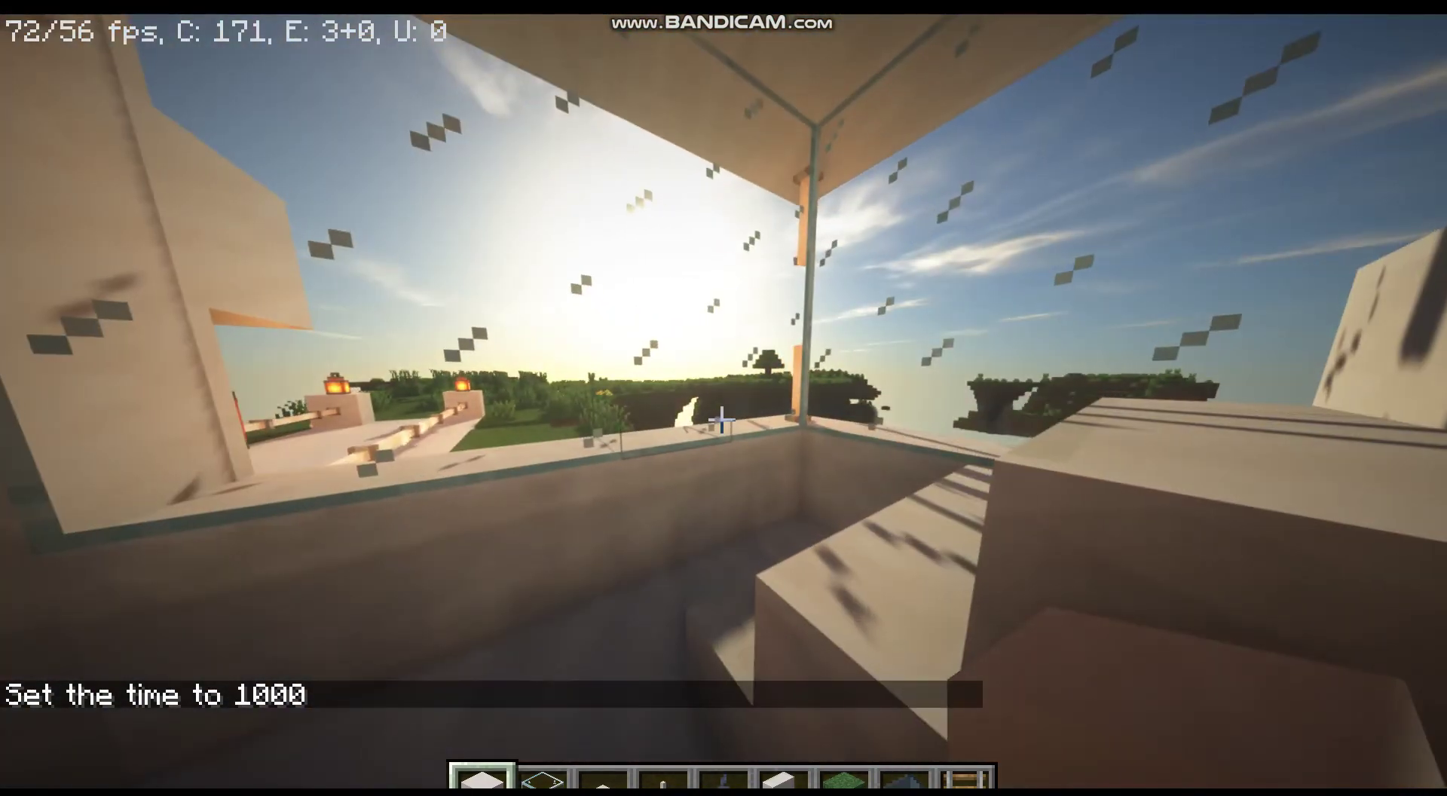
key(e)
key(e)
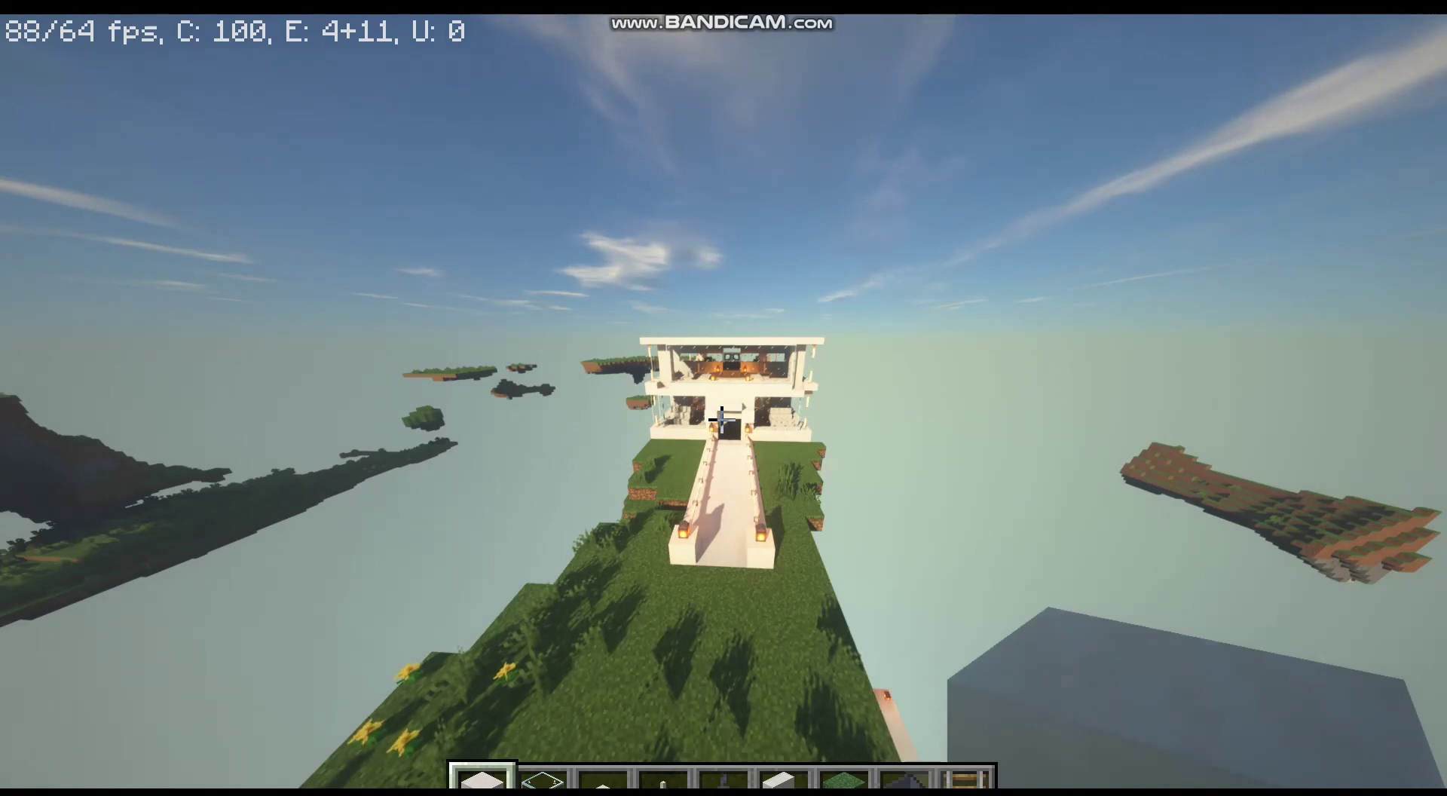
key(super)
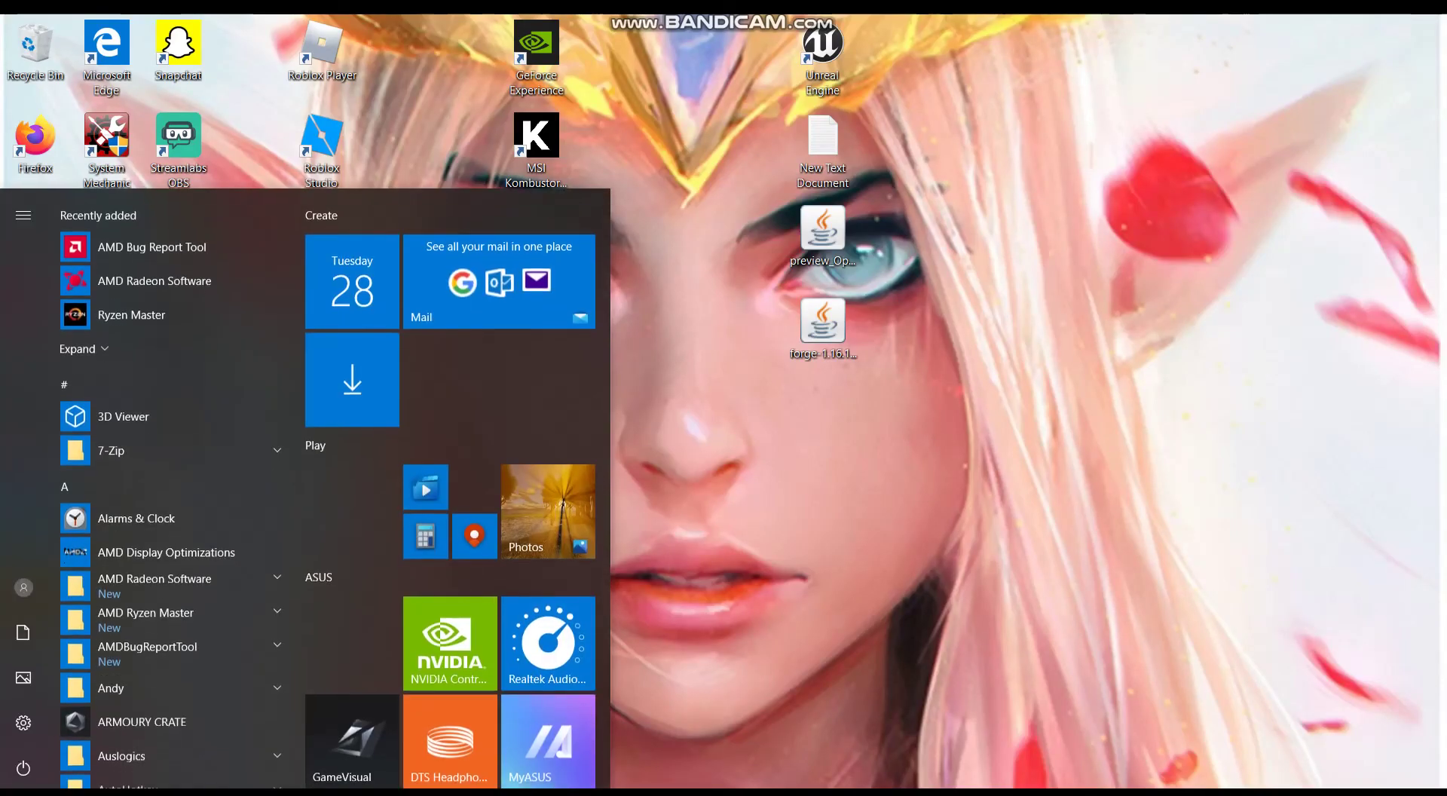
key(super)
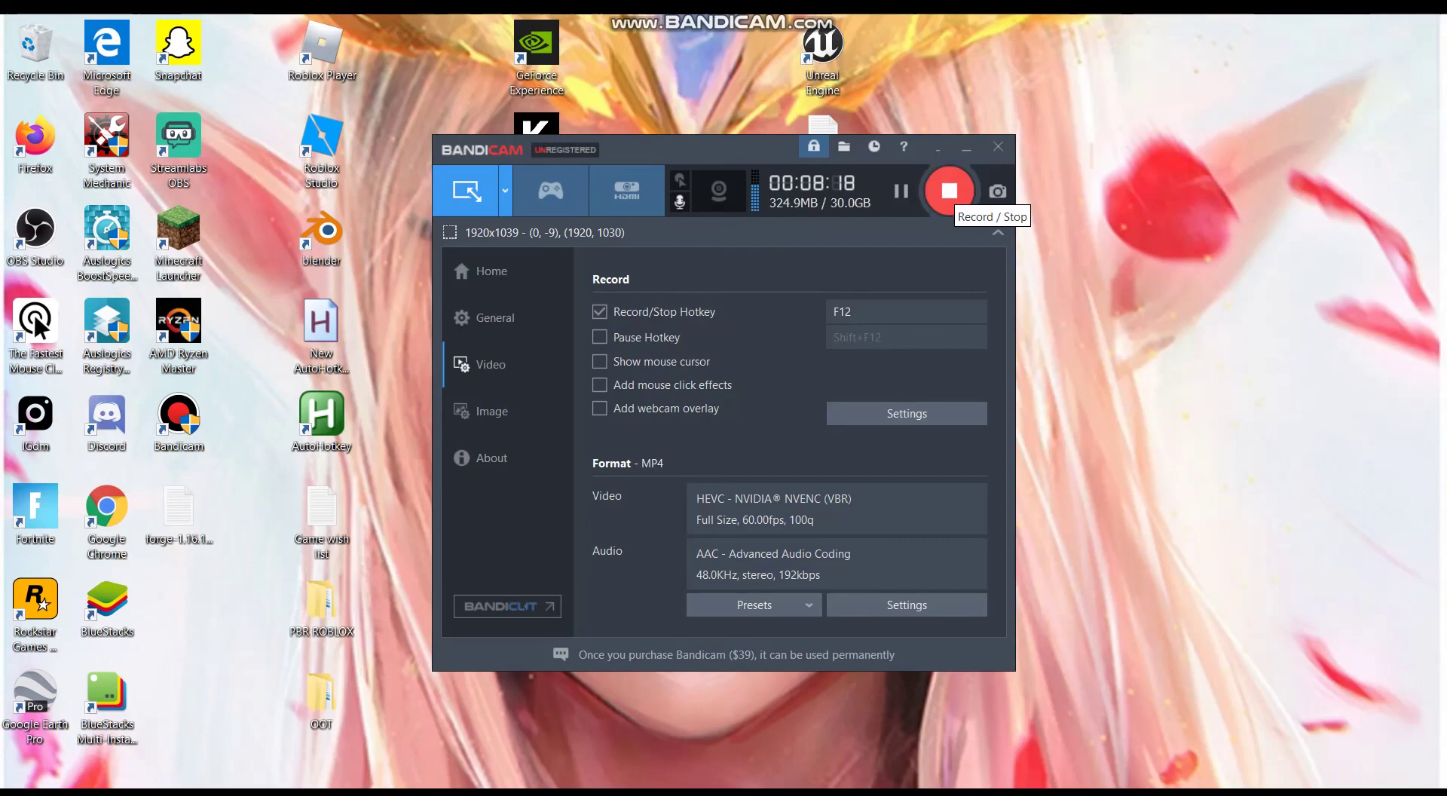